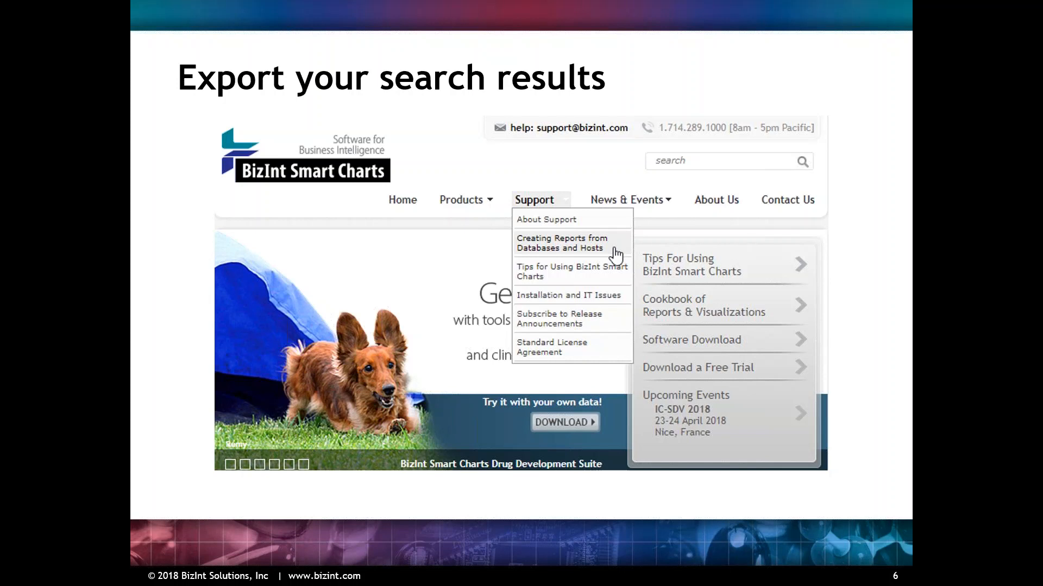
- Leave the slideshow, switch to BizInt Smart Charts for Patents and maximize both its window and the PRIO_align_example chart
{"action": "key", "text": "Right"}
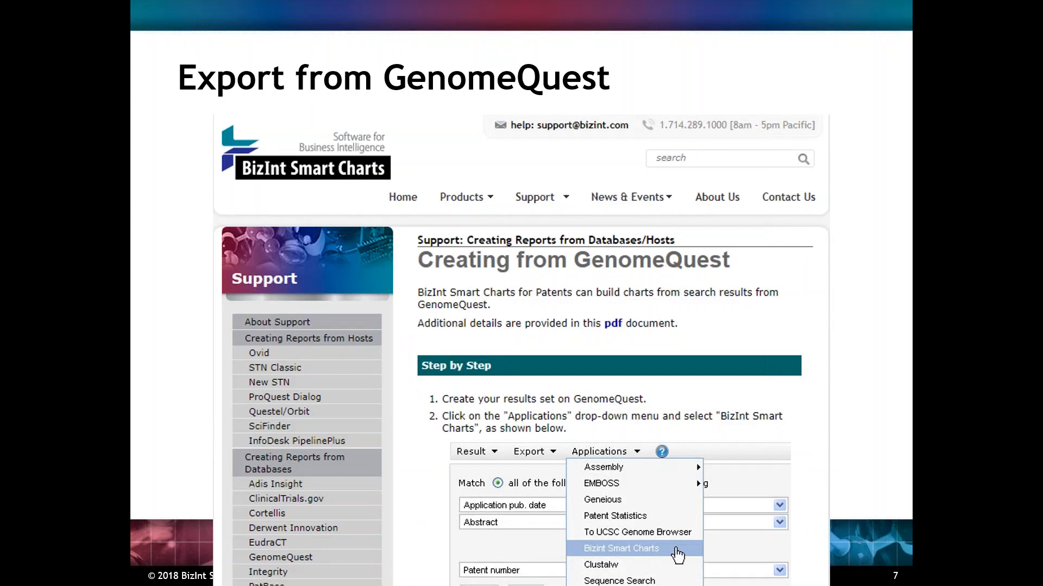
{"action": "key", "text": "Escape"}
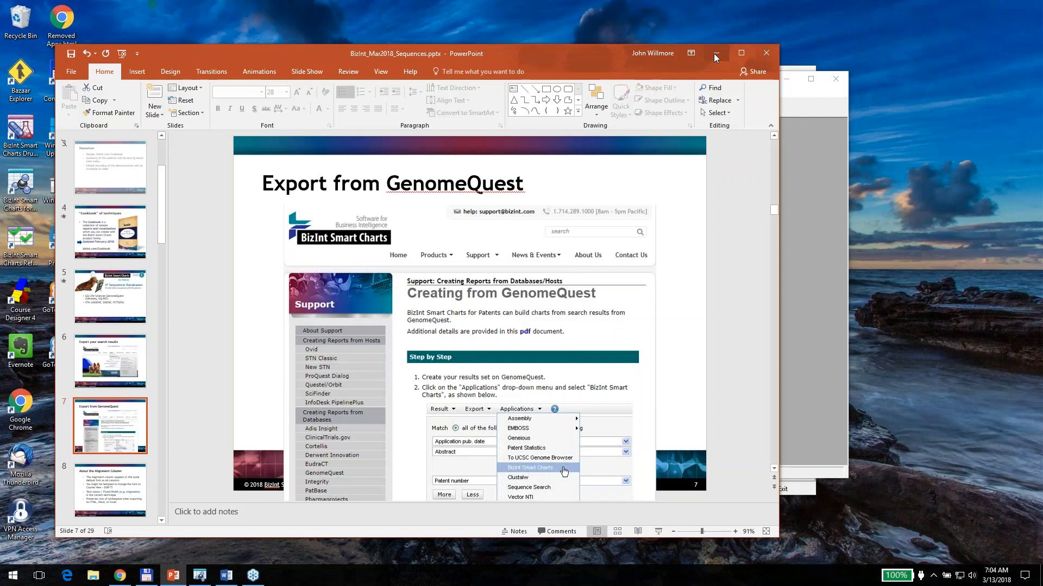
{"action": "left_click", "coordinate": [716, 57]}
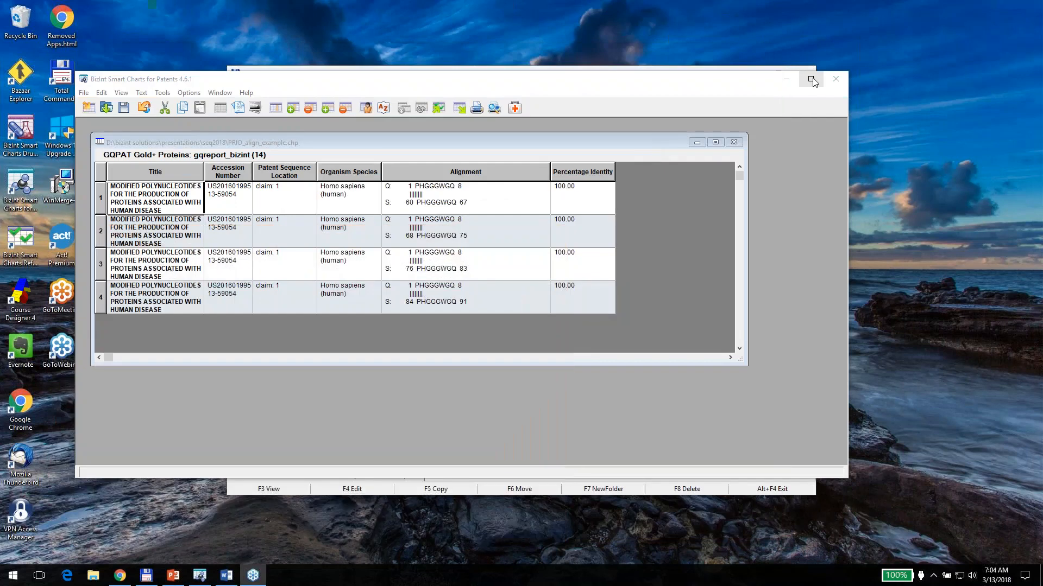
{"action": "left_click", "coordinate": [813, 79]}
{"action": "left_click", "coordinate": [639, 67]}
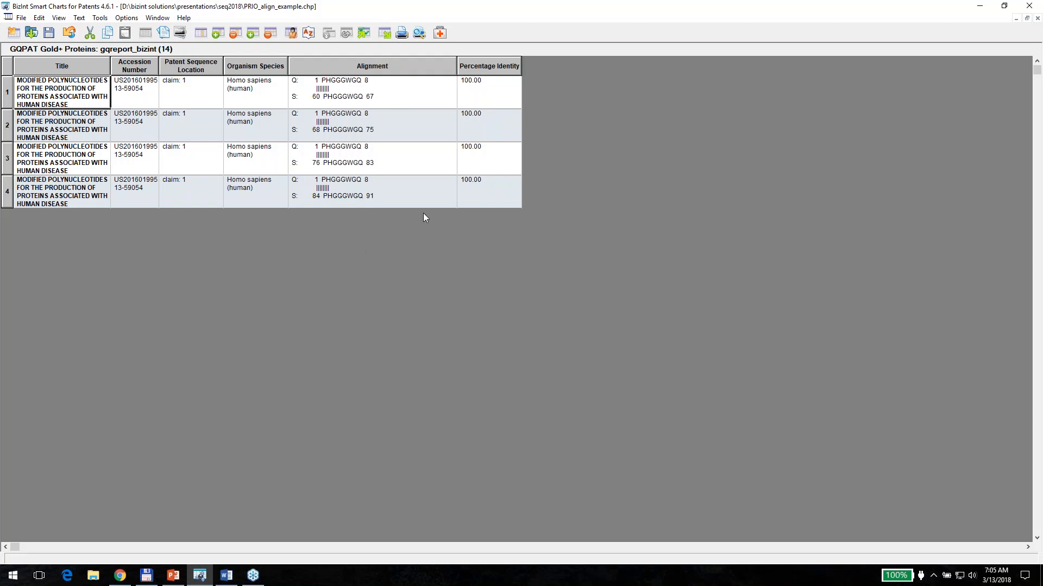
- Export the chart as a chart-only Word document named g with default options, declining to make Word the default web page editor
{"action": "left_click", "coordinate": [385, 33]}
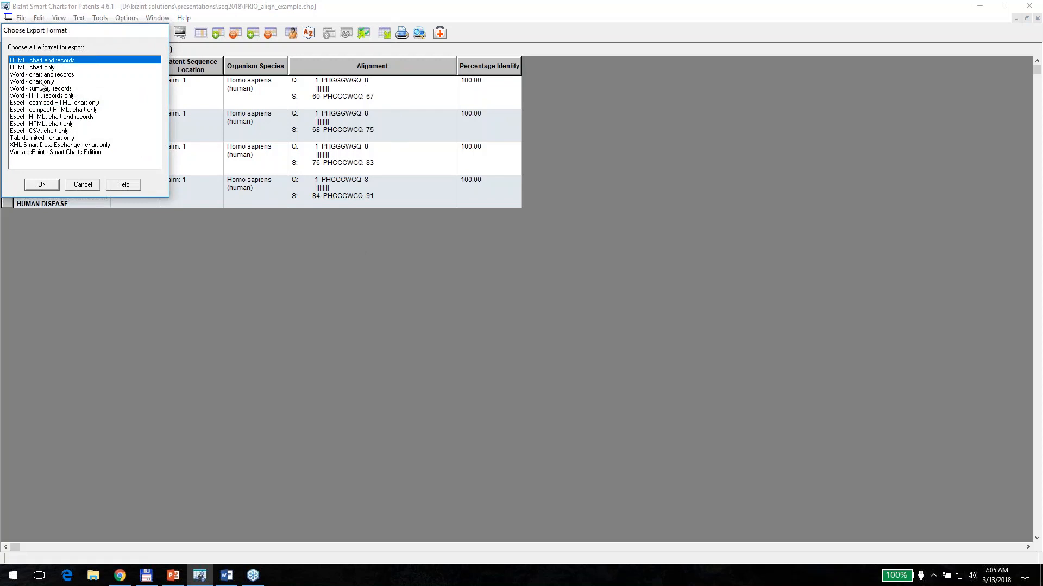
{"action": "left_click", "coordinate": [43, 81]}
{"action": "left_click", "coordinate": [42, 185]}
{"action": "left_click_drag", "start_coordinate": [97, 42], "coordinate": [123, 54]}
{"action": "left_click", "coordinate": [80, 306]}
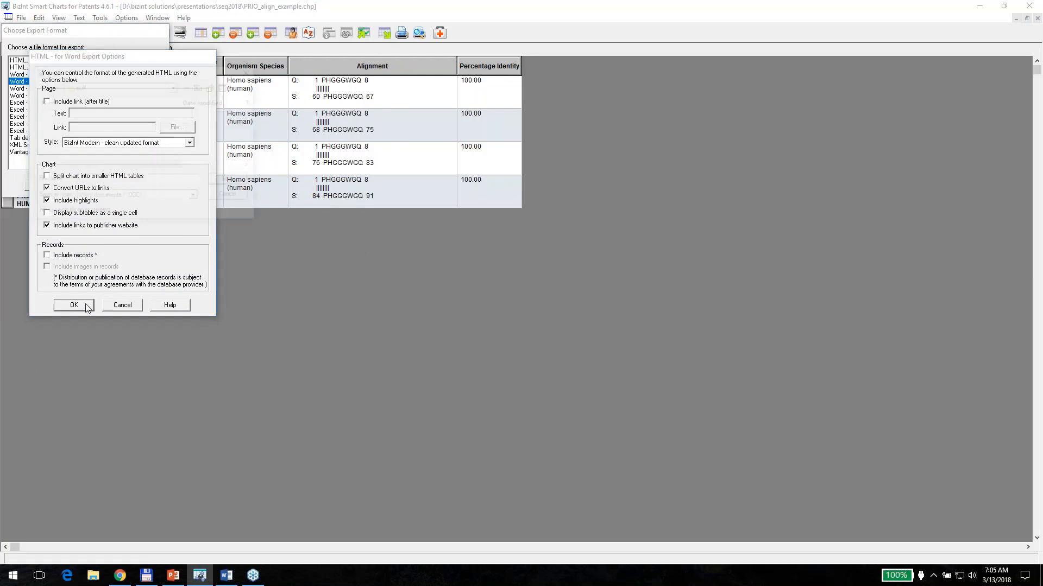
{"action": "type", "text": "g"}
{"action": "key", "text": "Return"}
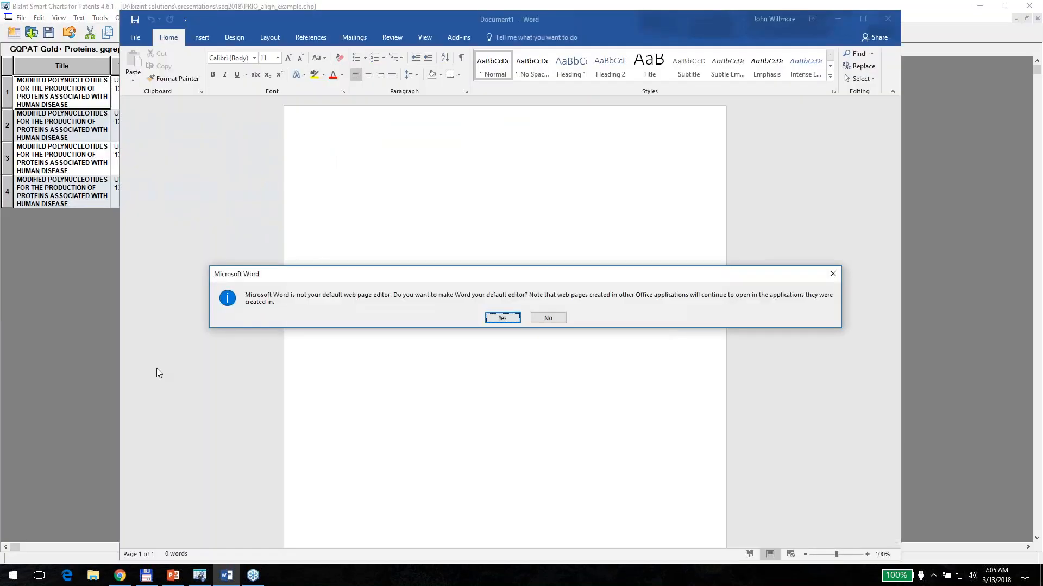
{"action": "left_click", "coordinate": [547, 321]}
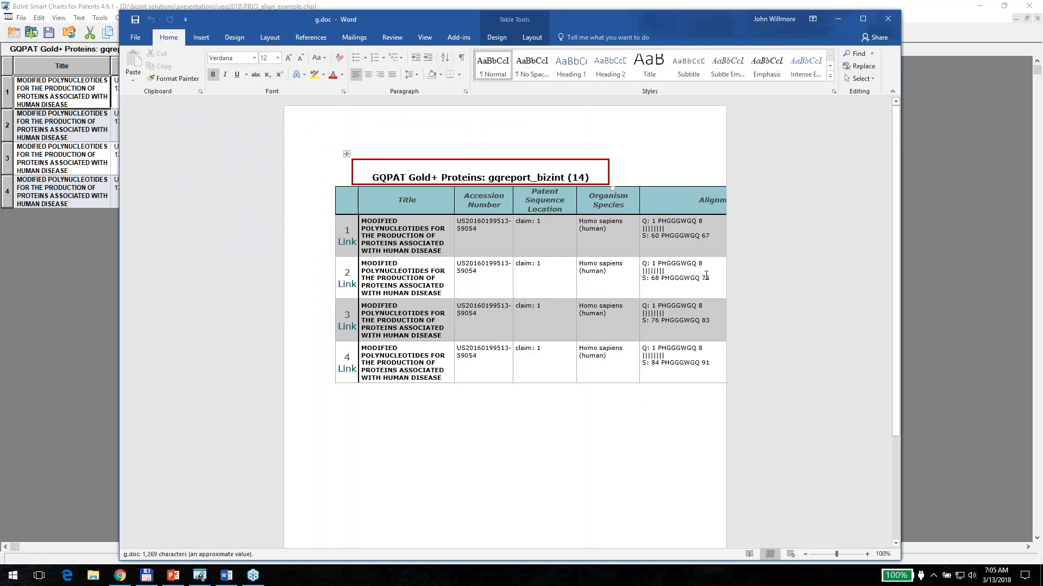
- View g.doc in Read Mode enlarged to 158% to examine the Alignment column, and return to the BizInt chart
{"action": "left_click", "coordinate": [749, 554]}
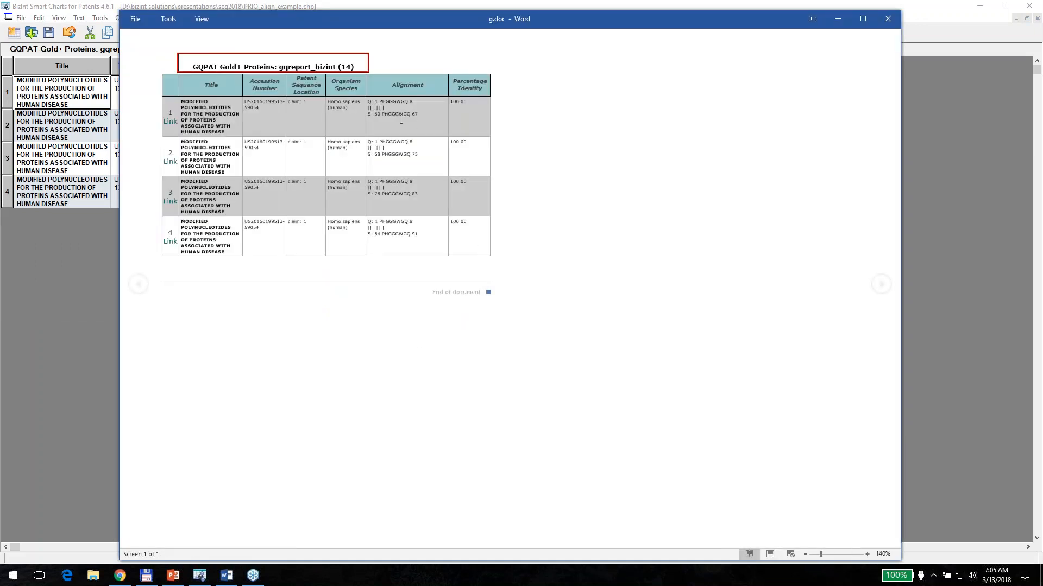
{"action": "left_click", "coordinate": [825, 555]}
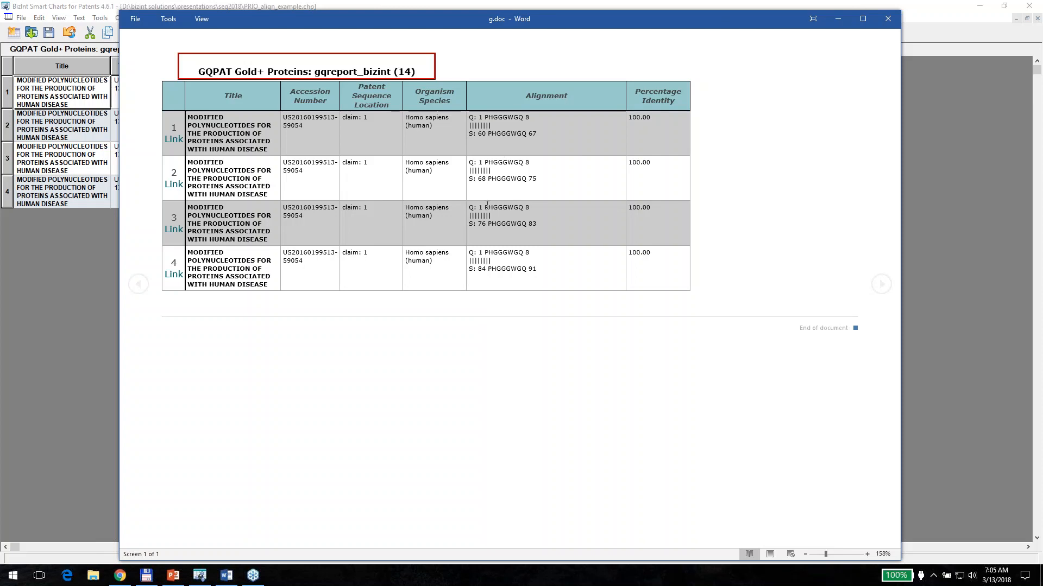
{"action": "left_click", "coordinate": [943, 136]}
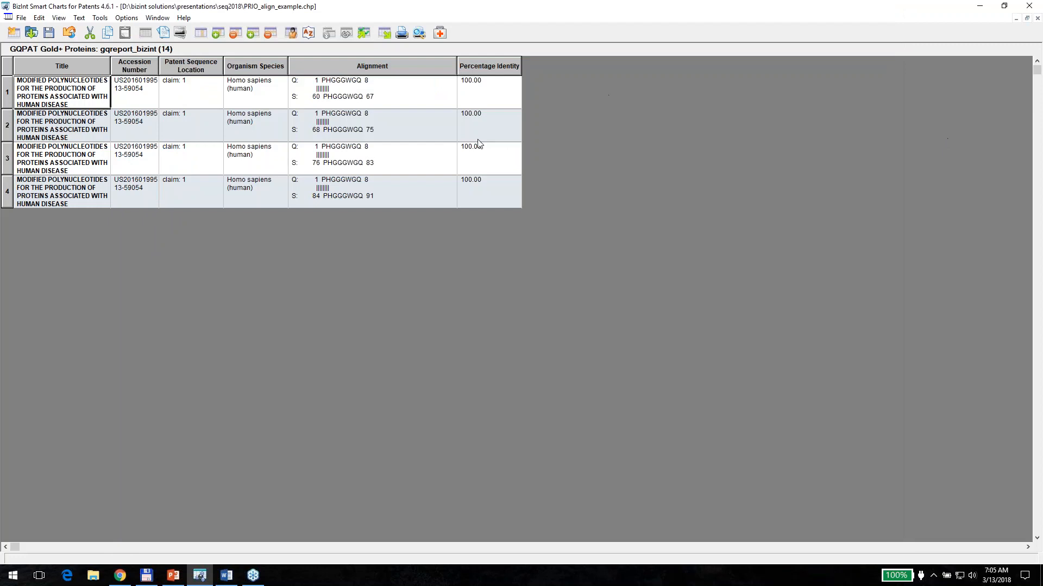
- Apply the Fixed Width text format to the whole Alignment column
{"action": "left_click", "coordinate": [395, 67]}
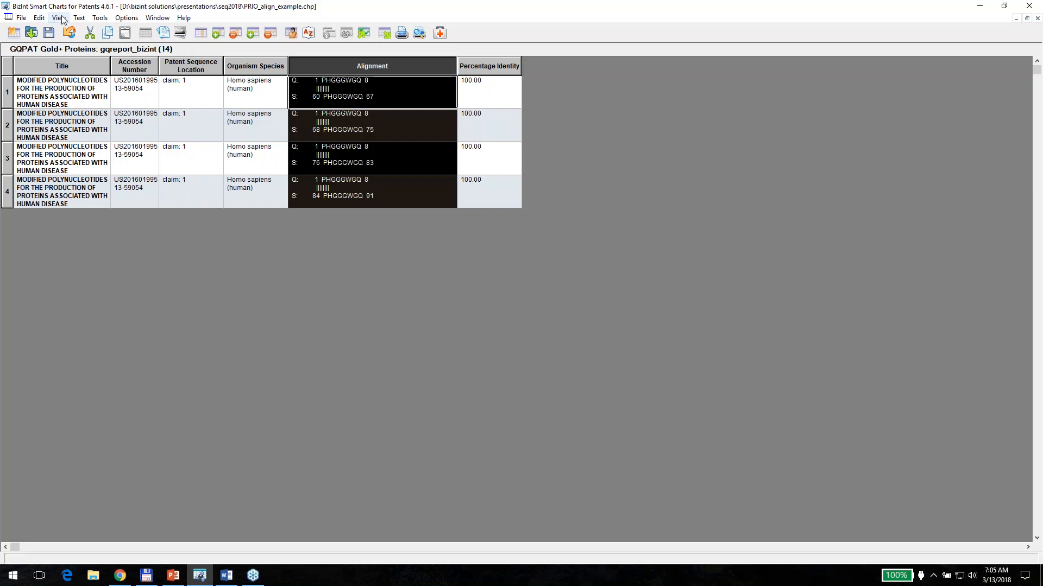
{"action": "left_click", "coordinate": [79, 18]}
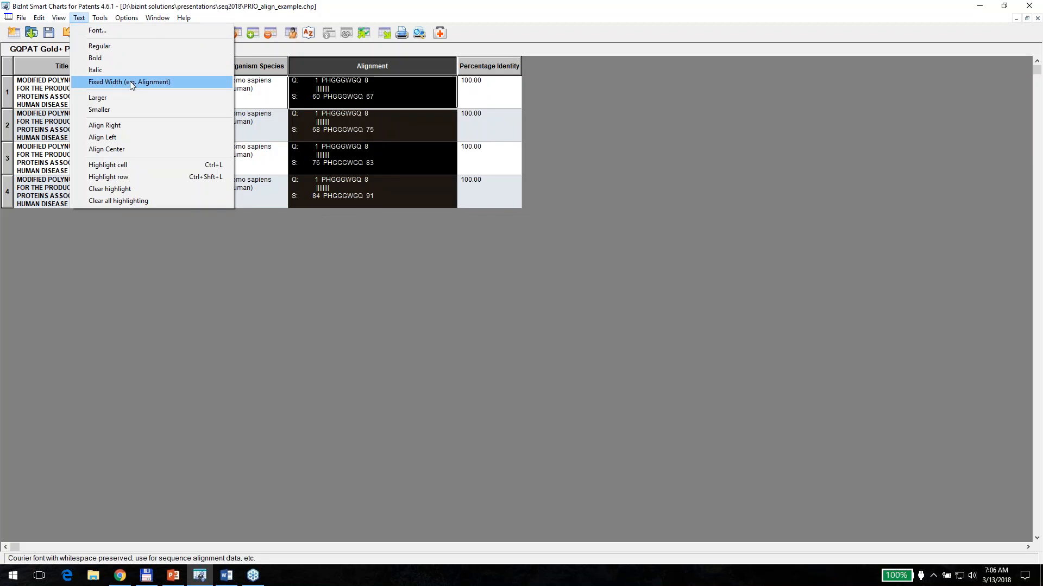
{"action": "left_click", "coordinate": [174, 81]}
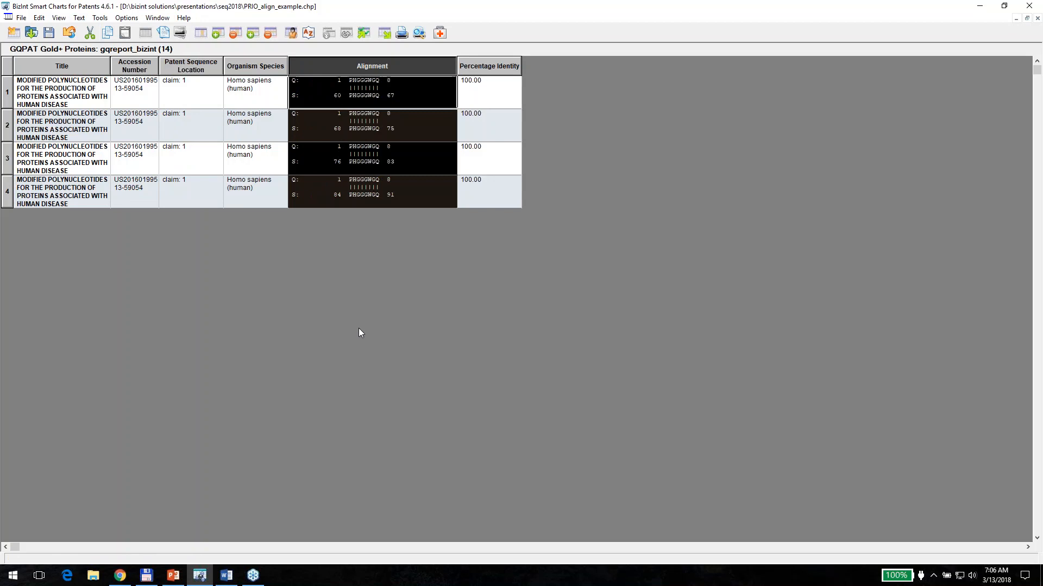
{"action": "left_click", "coordinate": [498, 154]}
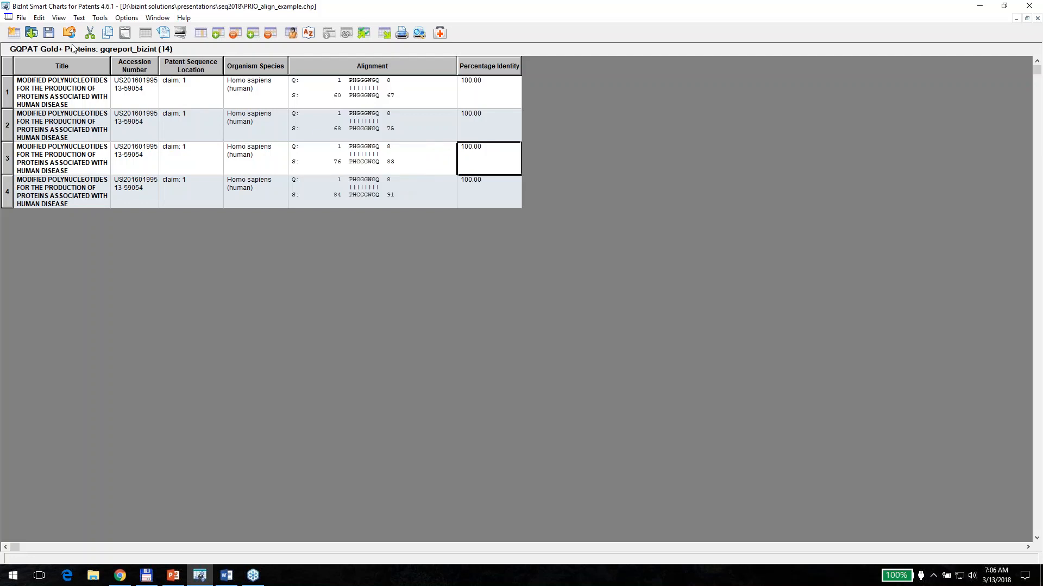
- Export the reformatted chart as a chart-only Word document named g2 with default options, and return to the BizInt chart
{"action": "left_click", "coordinate": [22, 17]}
{"action": "left_click", "coordinate": [58, 134]}
{"action": "left_click", "coordinate": [43, 83]}
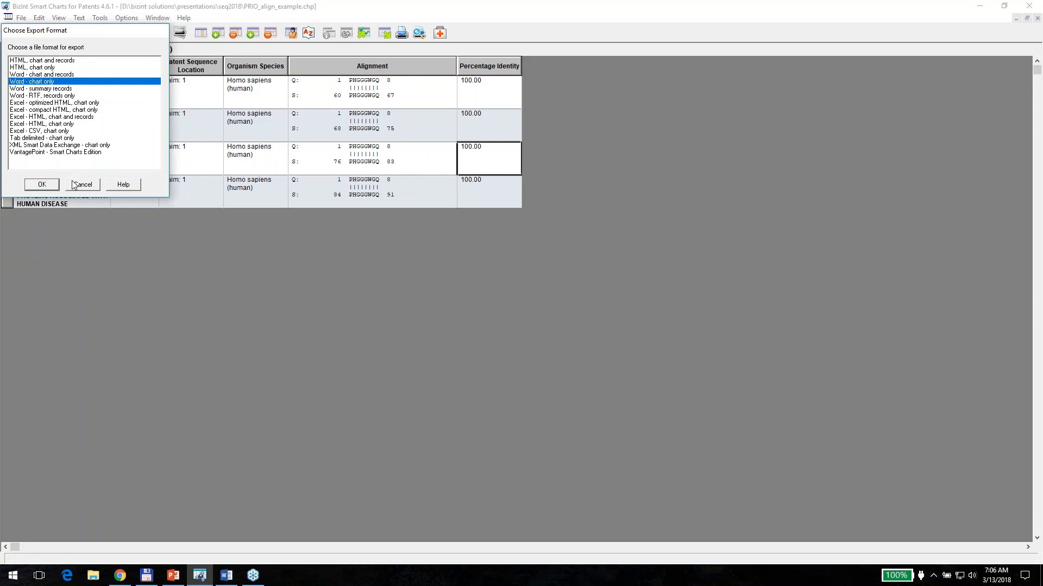
{"action": "left_click", "coordinate": [55, 185]}
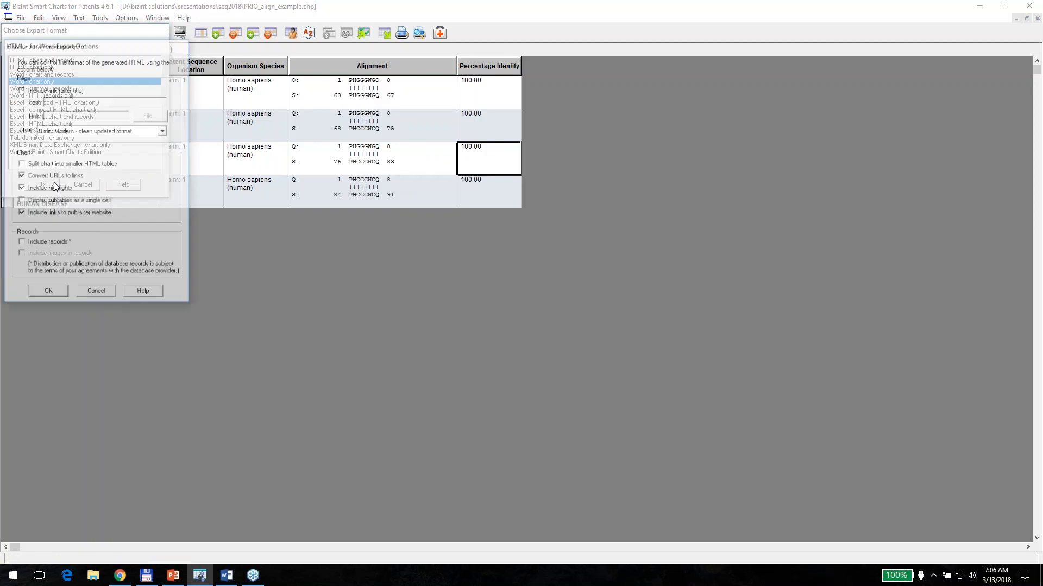
{"action": "left_click", "coordinate": [42, 293]}
{"action": "type", "text": "g2"}
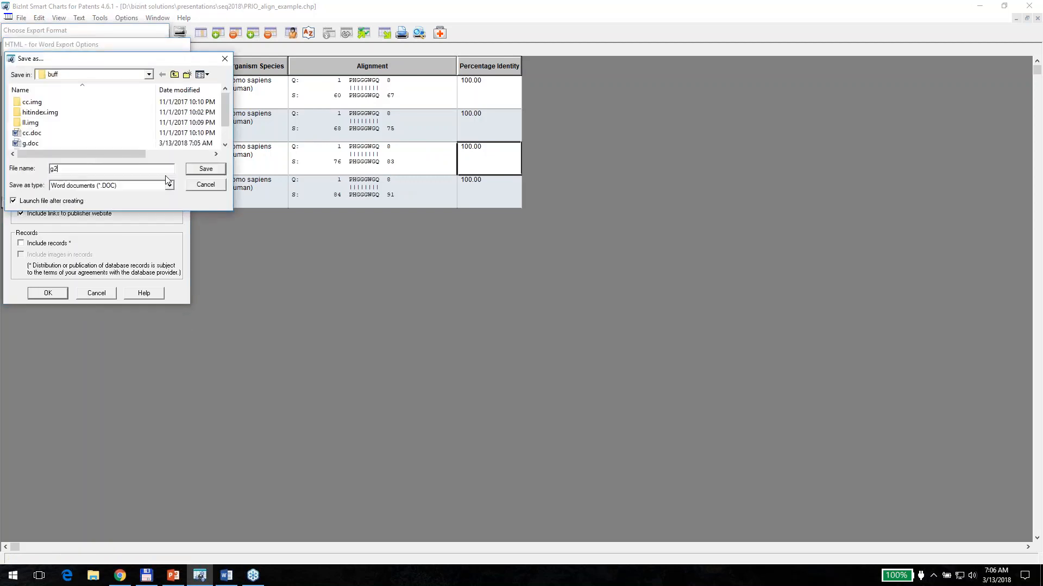
{"action": "key", "text": "Return"}
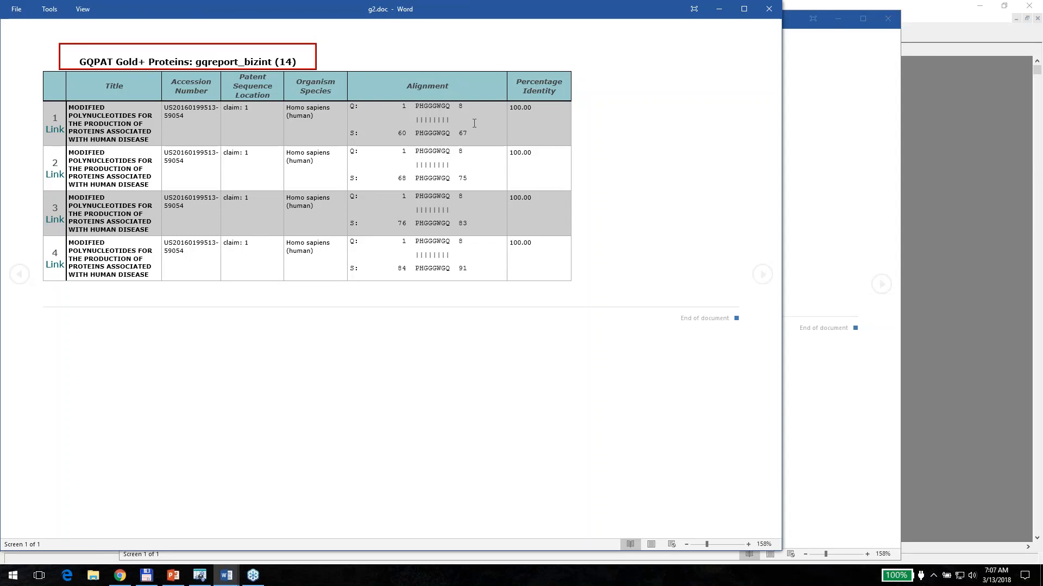
{"action": "left_click", "coordinate": [200, 576]}
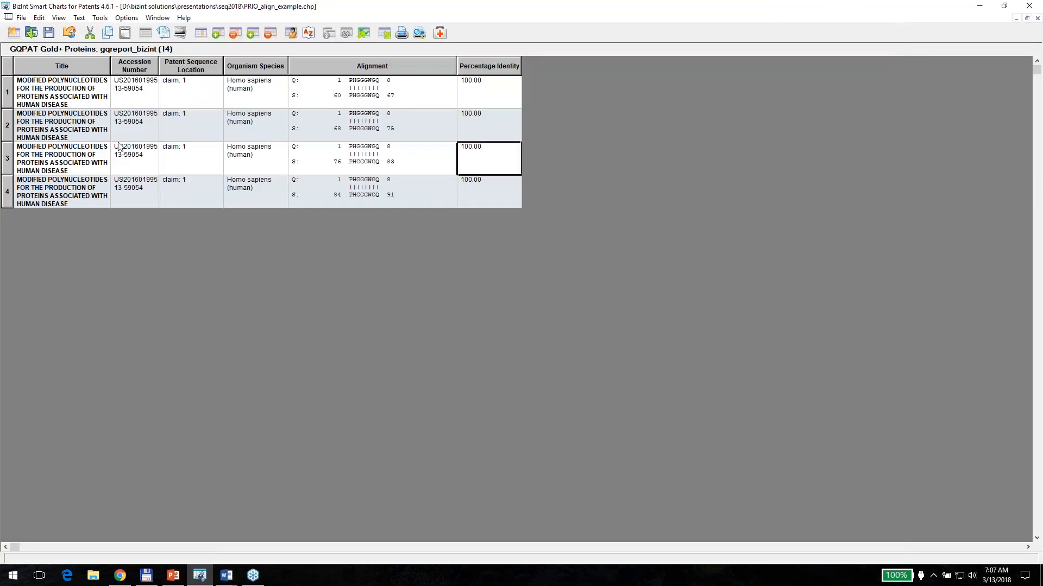
{"action": "left_click", "coordinate": [385, 33]}
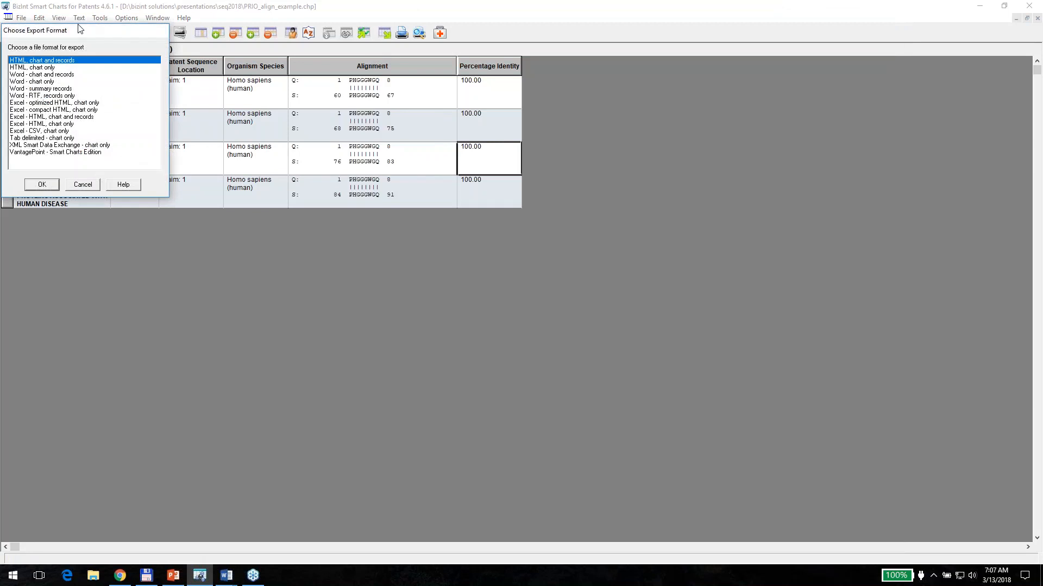
{"action": "left_click_drag", "start_coordinate": [81, 30], "coordinate": [198, 99]}
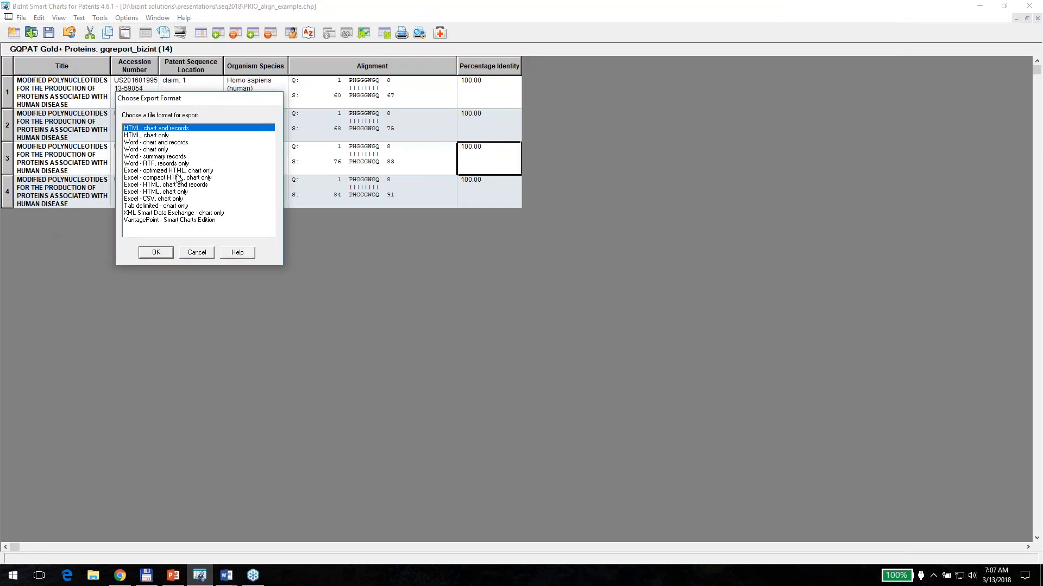
{"action": "left_click", "coordinate": [200, 173]}
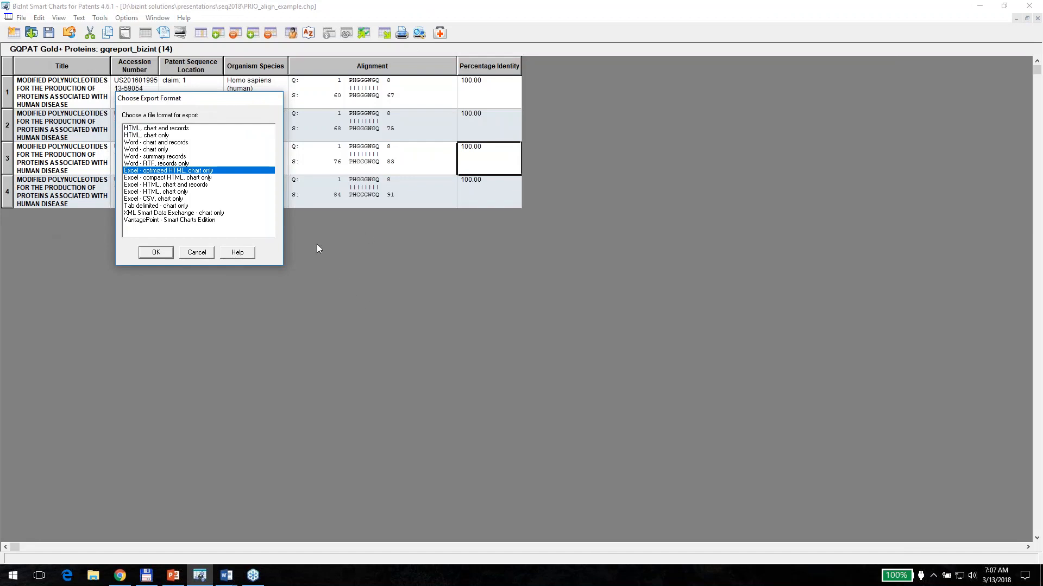
{"action": "left_click", "coordinate": [195, 253]}
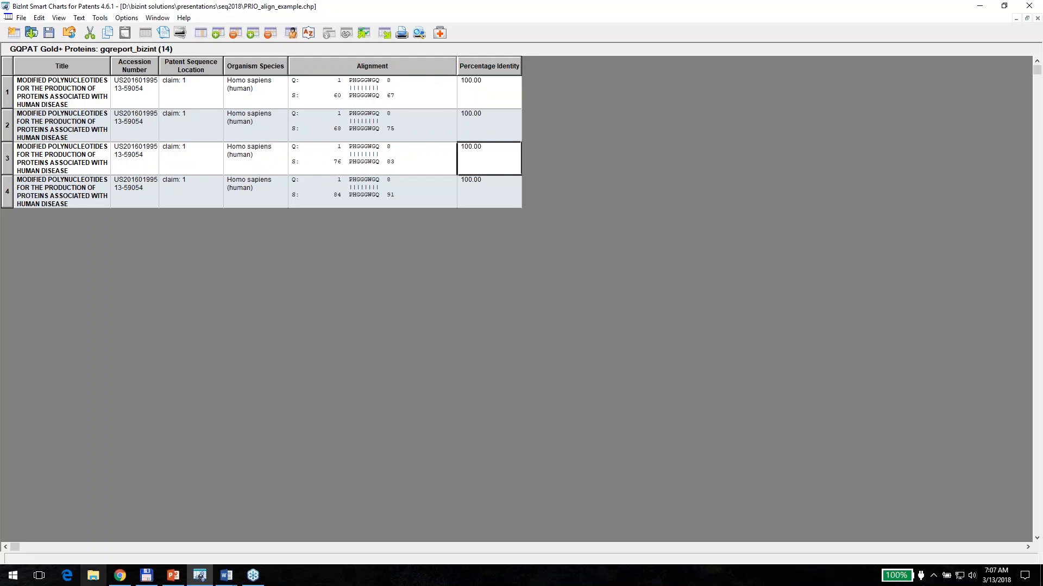
- Import gqreport_cas9.bpd from Total Commander into a new chart using the Alignment Chart template, and widen its Alignment column to fit full sequence lines
{"action": "mouse_move", "coordinate": [142, 581]}
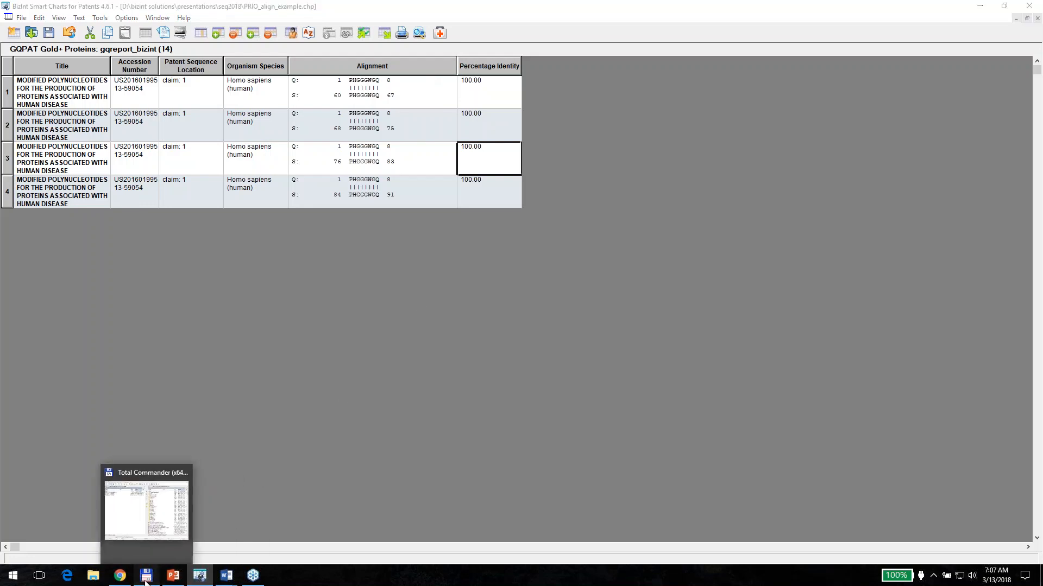
{"action": "left_click", "coordinate": [146, 578]}
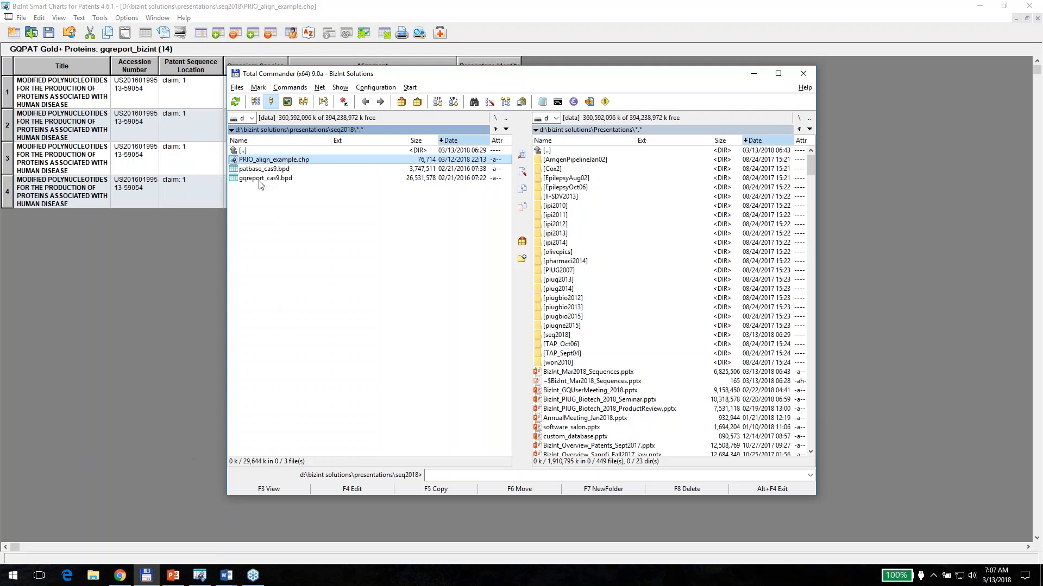
{"action": "double_click", "coordinate": [260, 179]}
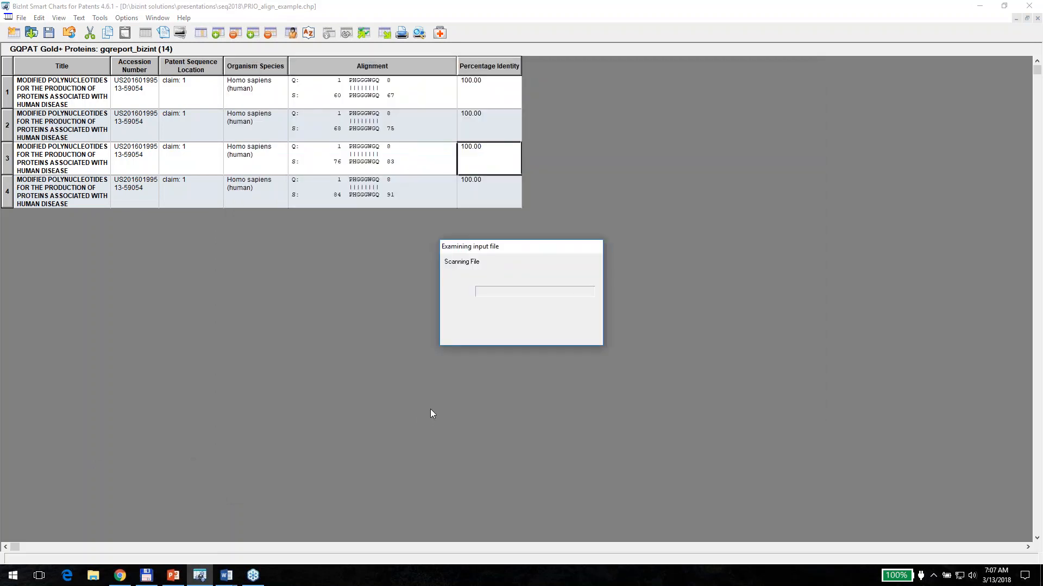
{"action": "left_click_drag", "start_coordinate": [130, 47], "coordinate": [387, 202]}
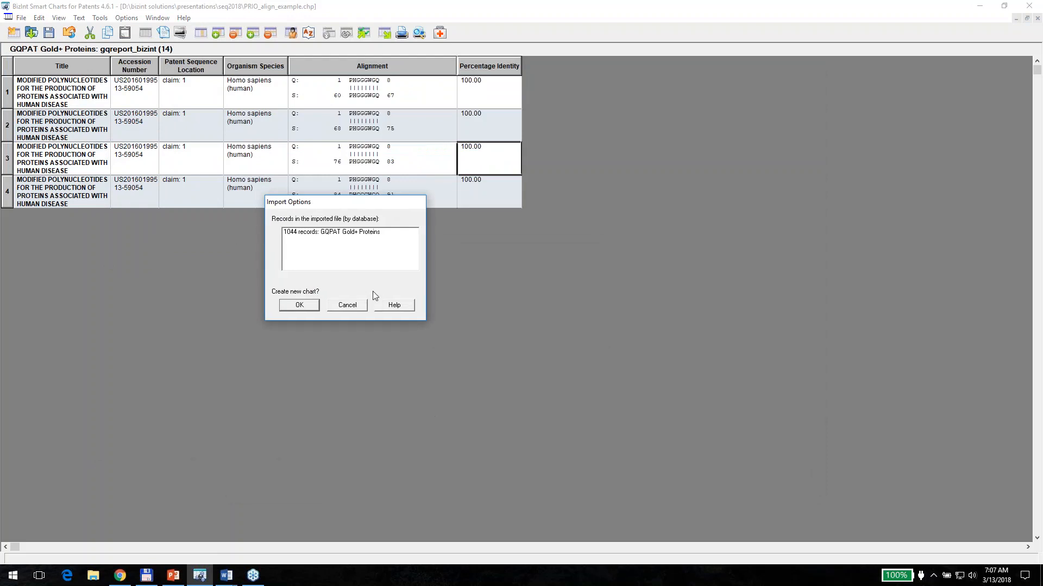
{"action": "left_click", "coordinate": [308, 305]}
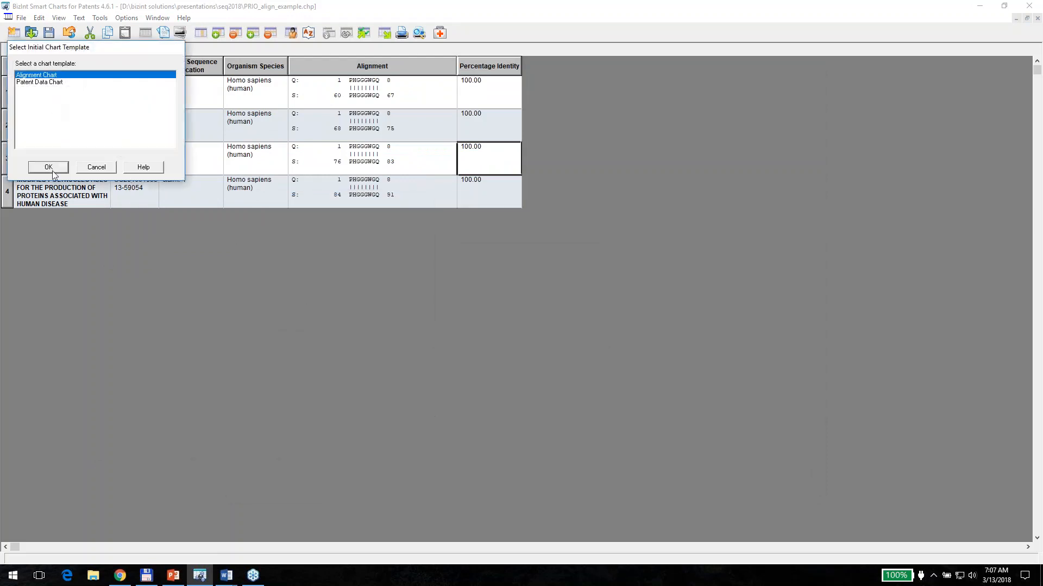
{"action": "left_click", "coordinate": [49, 167]}
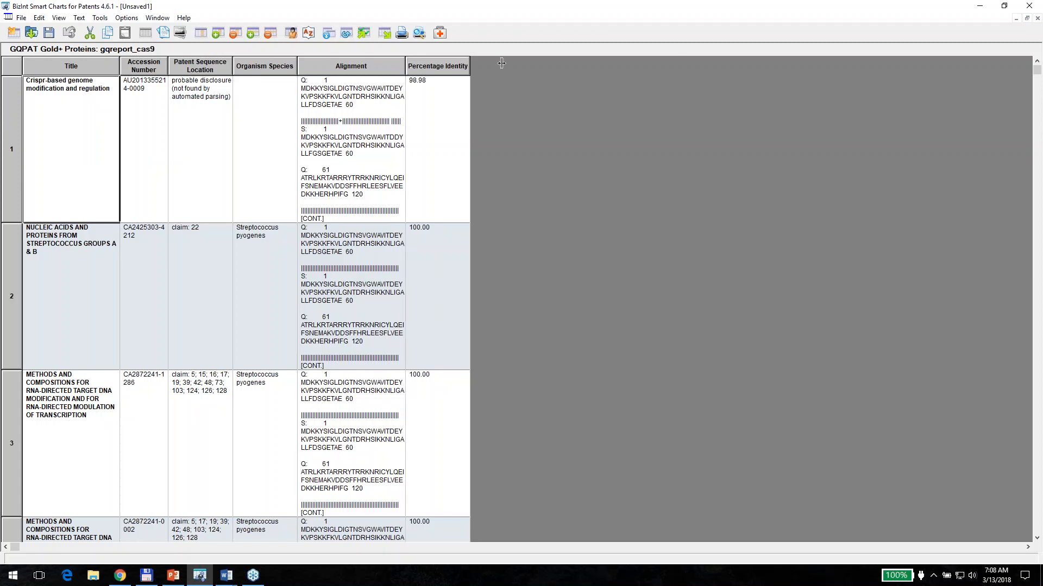
{"action": "left_click_drag", "start_coordinate": [405, 66], "coordinate": [682, 65]}
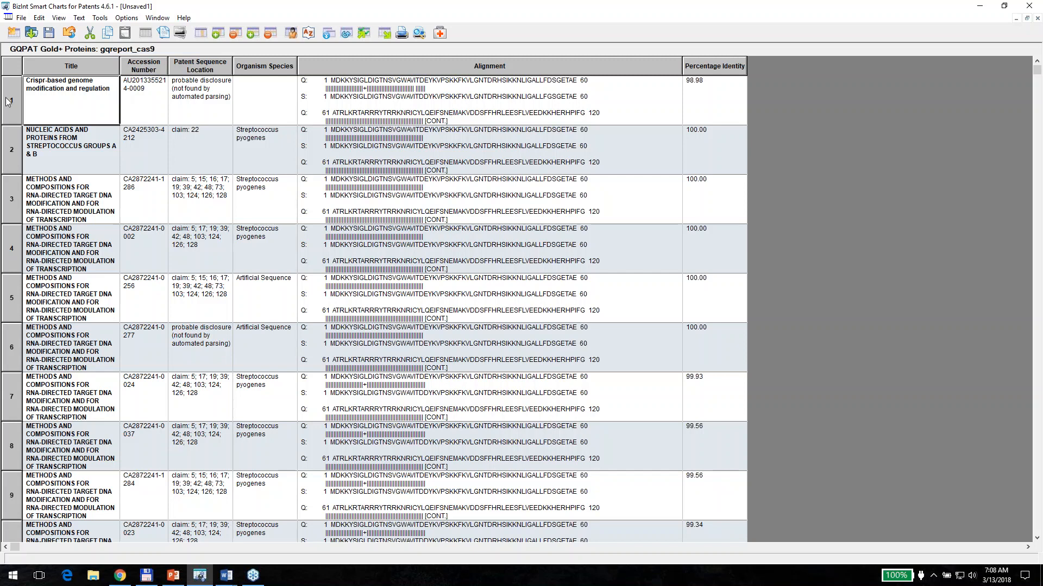
- Examine the complete alignment in the full record of the first row, and return to the chart view
{"action": "left_click", "coordinate": [348, 103]}
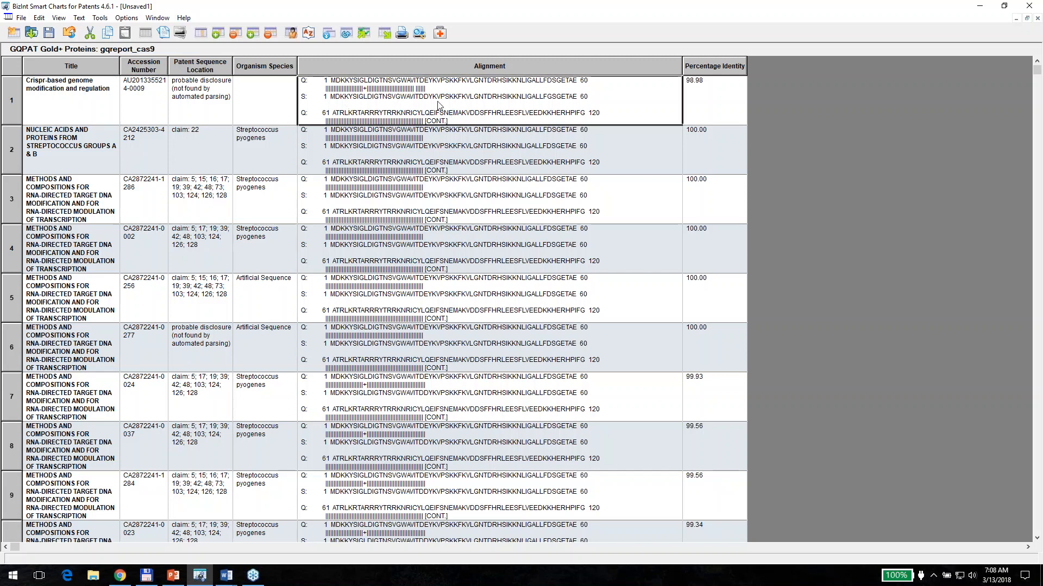
{"action": "left_click", "coordinate": [167, 31]}
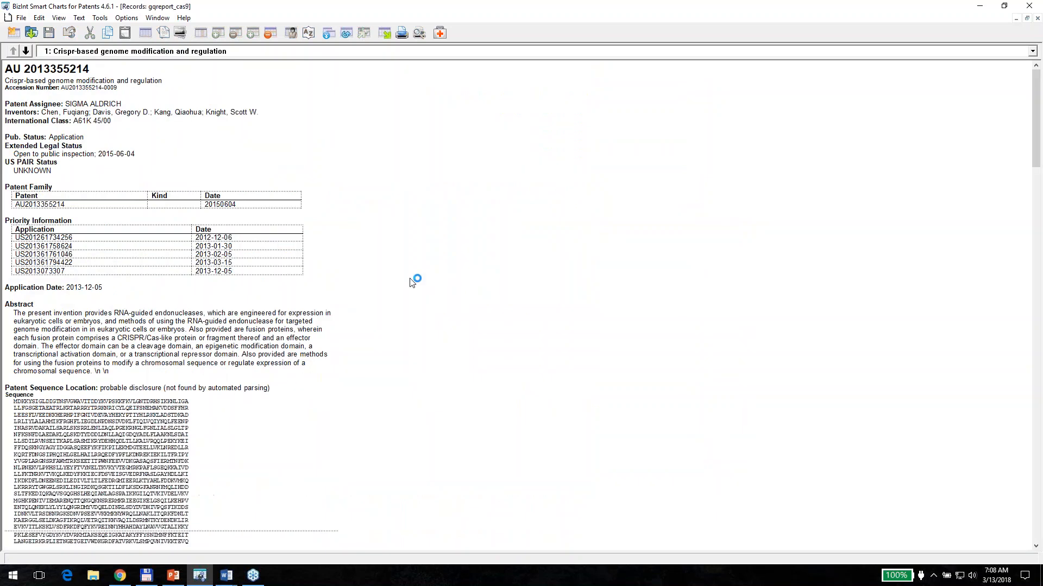
{"action": "scroll", "coordinate": [413, 280], "scroll_direction": "down", "scroll_amount": 15}
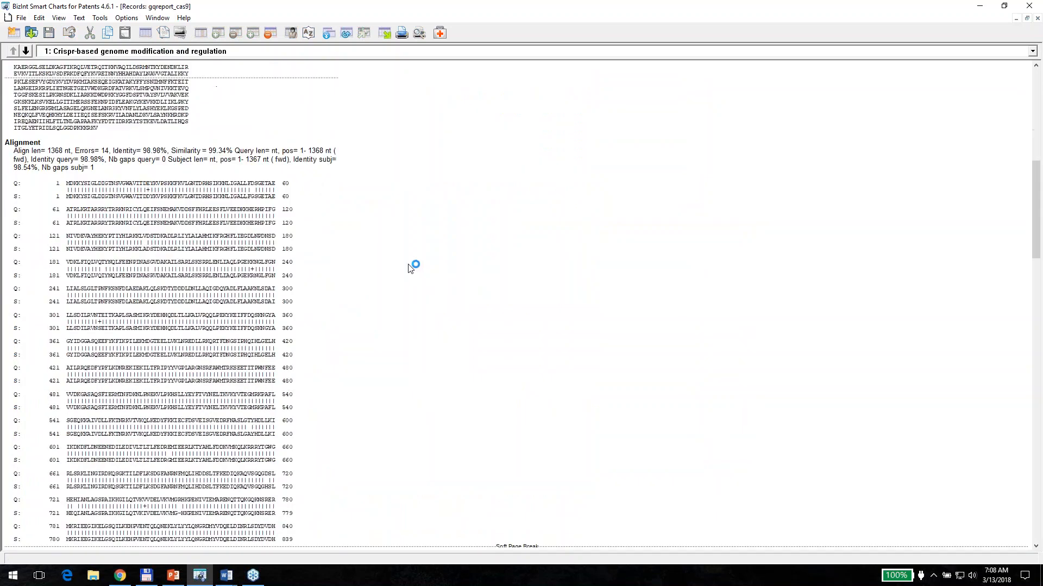
{"action": "scroll", "coordinate": [413, 266], "scroll_direction": "up", "scroll_amount": 20}
{"action": "left_click", "coordinate": [144, 34]}
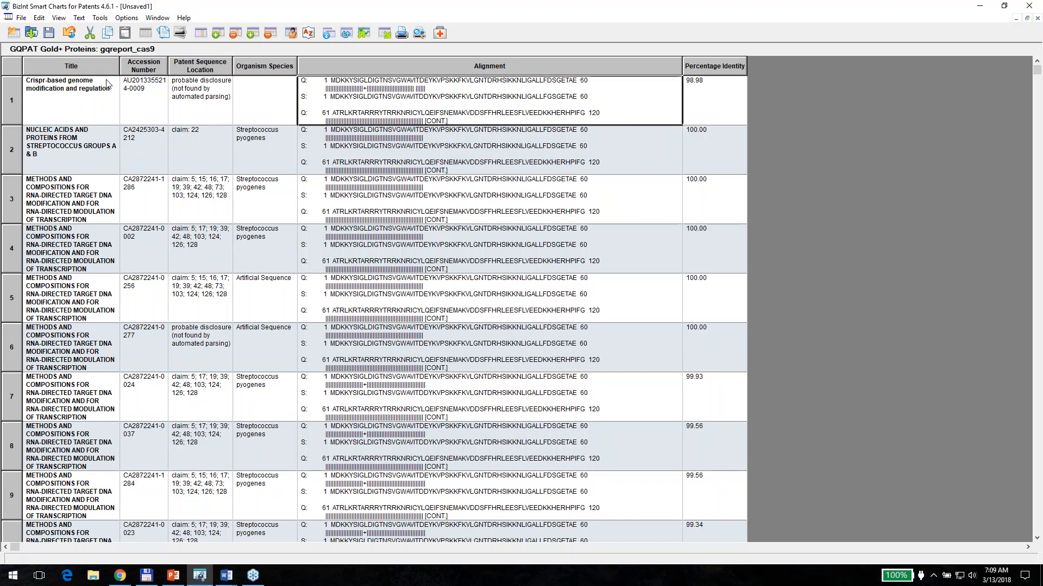
- Add the Unique Family Sequence ID column to the displayed chart columns, and undo the addition
{"action": "left_click", "coordinate": [59, 18]}
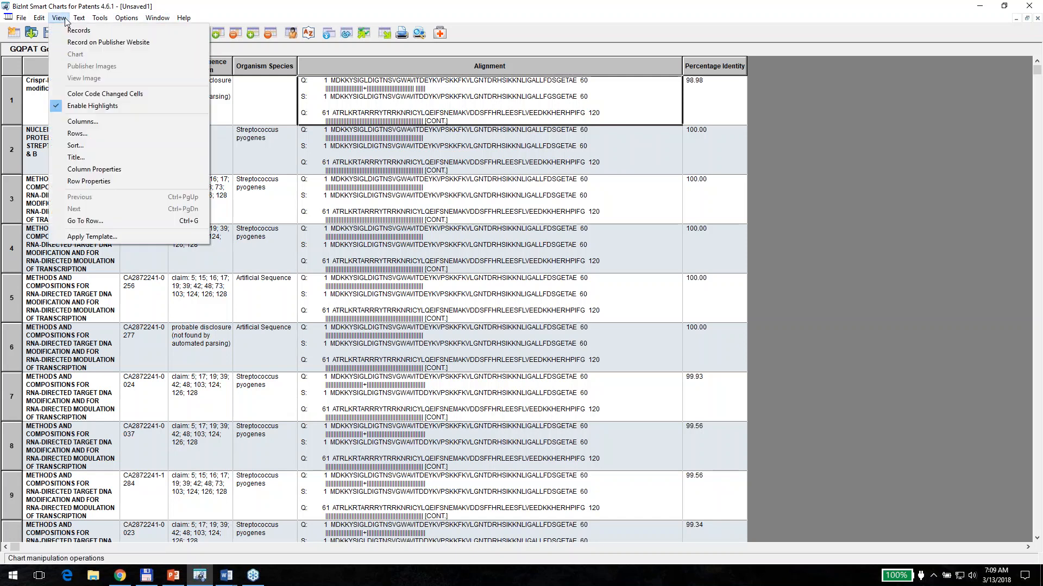
{"action": "left_click", "coordinate": [89, 124]}
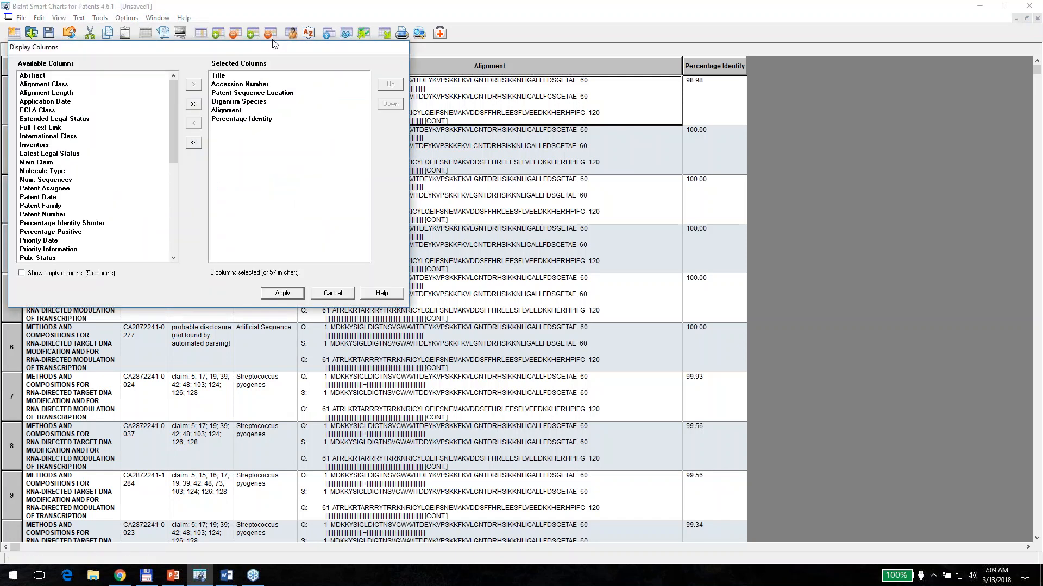
{"action": "scroll", "coordinate": [302, 282], "scroll_direction": "down", "scroll_amount": 3}
{"action": "scroll", "coordinate": [303, 282], "scroll_direction": "down", "scroll_amount": 6}
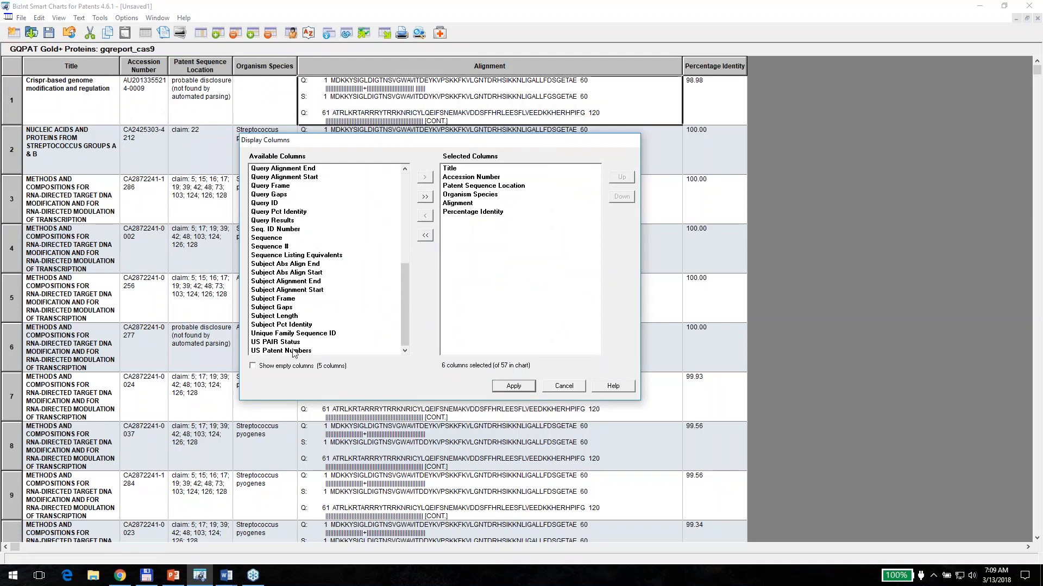
{"action": "double_click", "coordinate": [302, 334]}
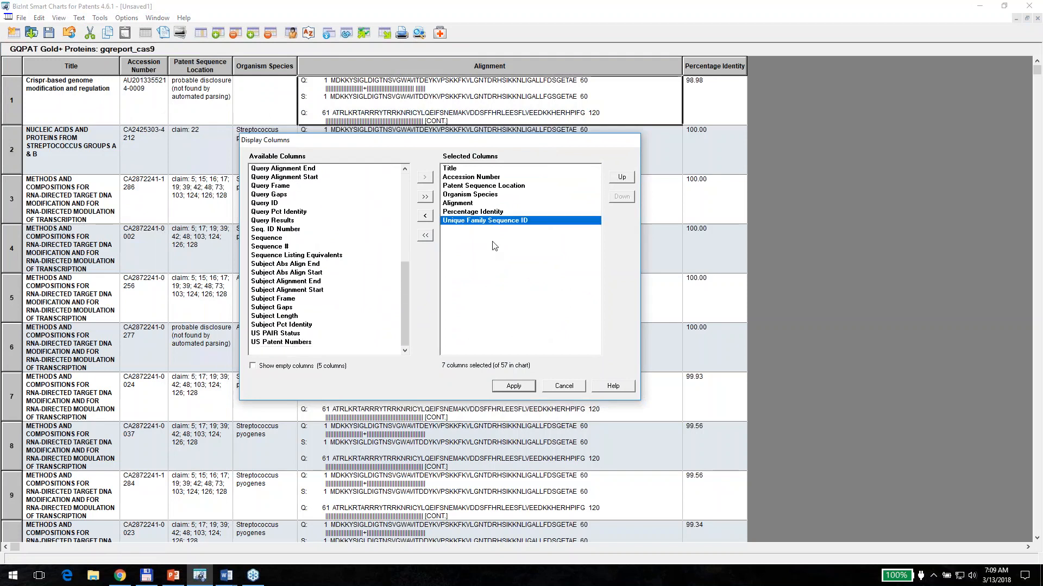
{"action": "left_click", "coordinate": [514, 386]}
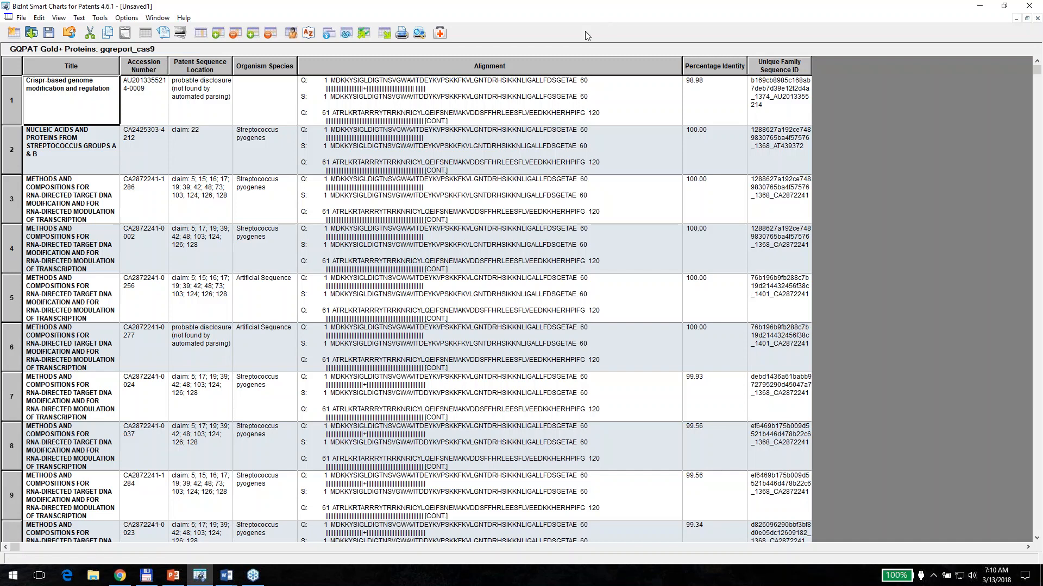
{"action": "left_click", "coordinate": [70, 34]}
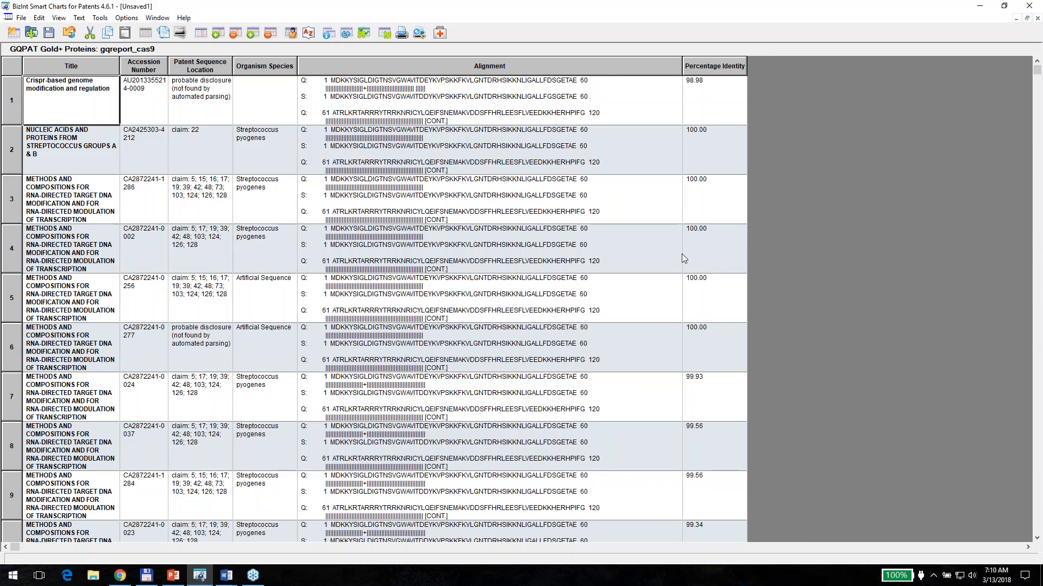
- Save the chart as g3 in the buff folder
{"action": "key", "text": "alt+f"}
{"action": "key", "text": "ctrl+s"}
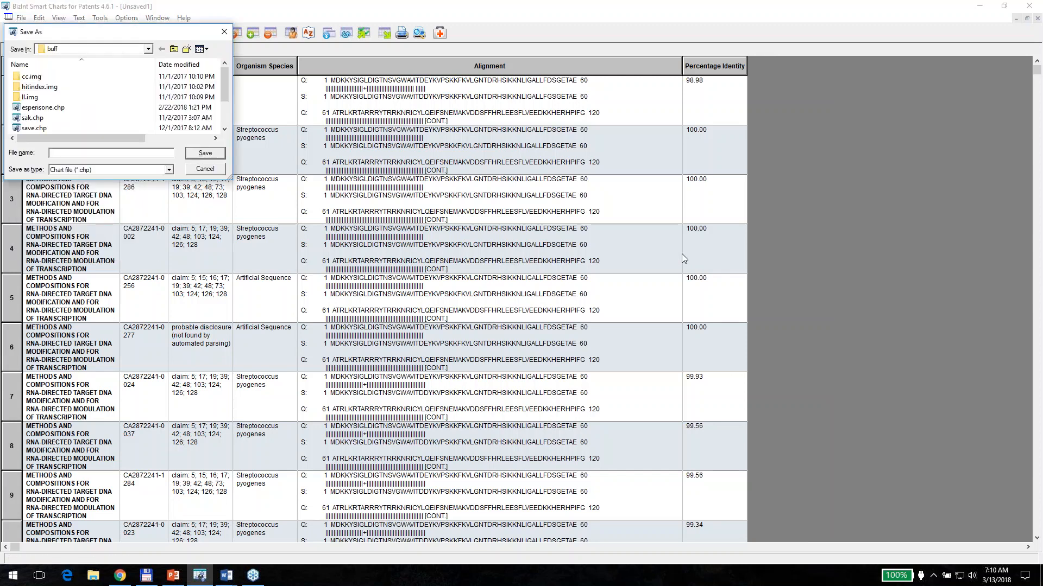
{"action": "type", "text": "g3"}
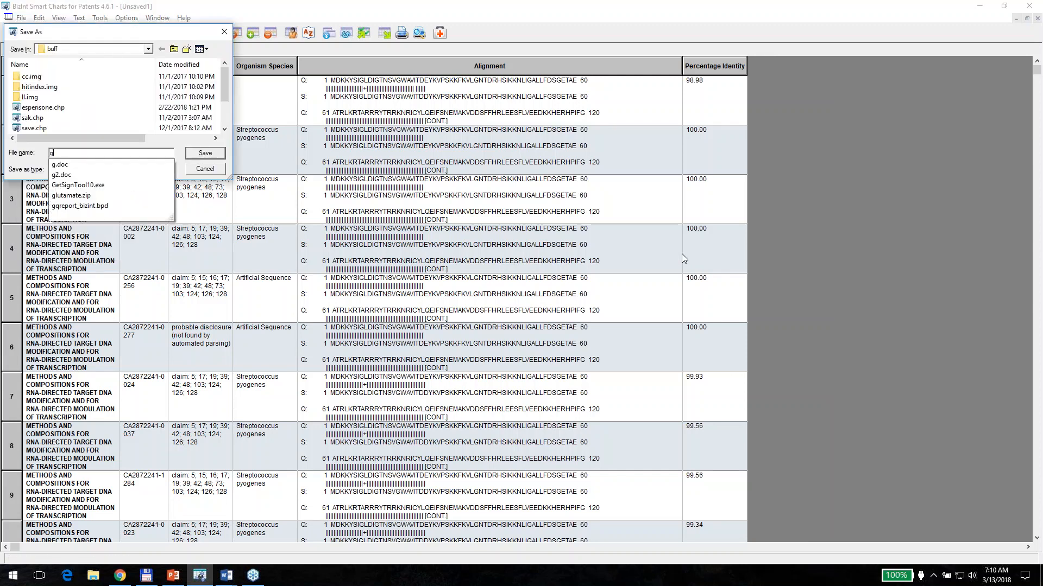
{"action": "key", "text": "Return"}
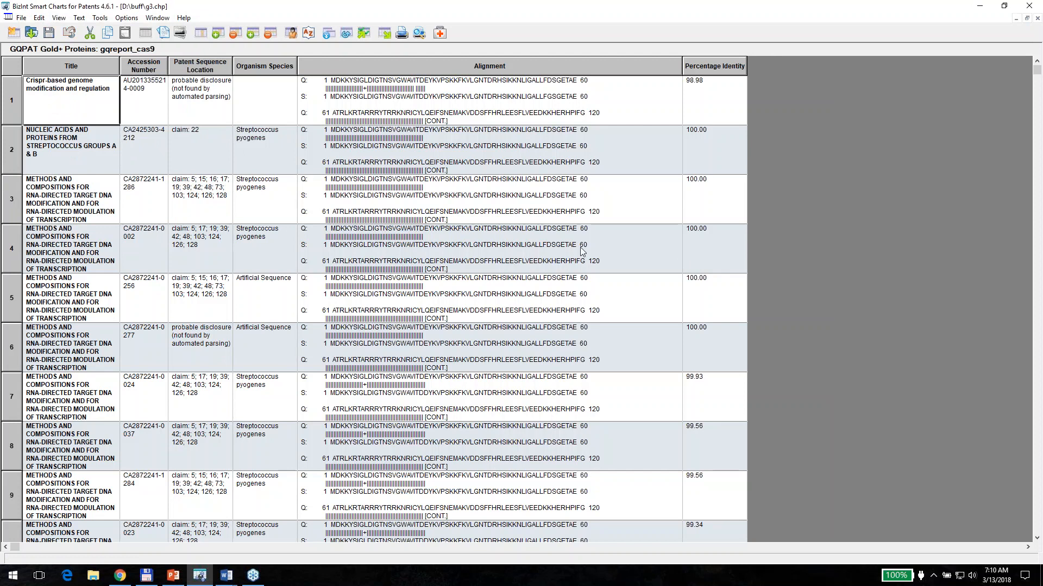
- Create reference rows from the g3 chart using a generated Common Patent Family column and the default database ranking, shown full screen
{"action": "left_click", "coordinate": [366, 34]}
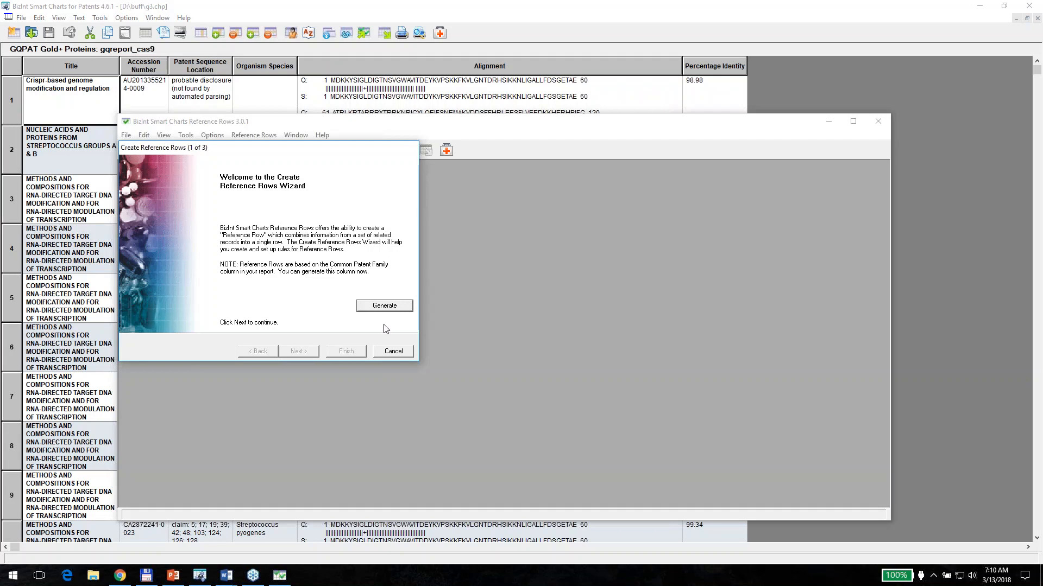
{"action": "left_click", "coordinate": [392, 307]}
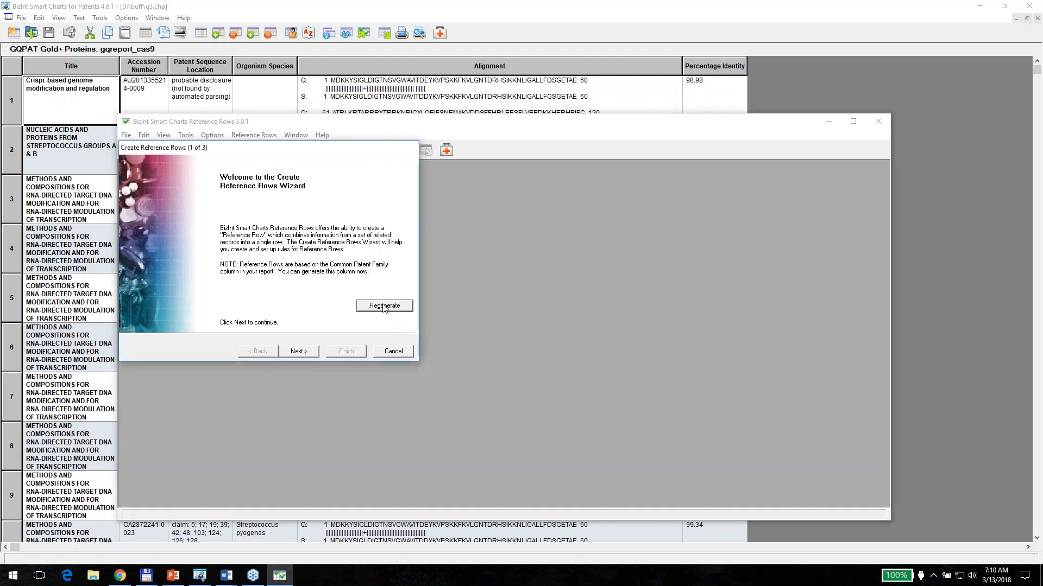
{"action": "left_click", "coordinate": [309, 353]}
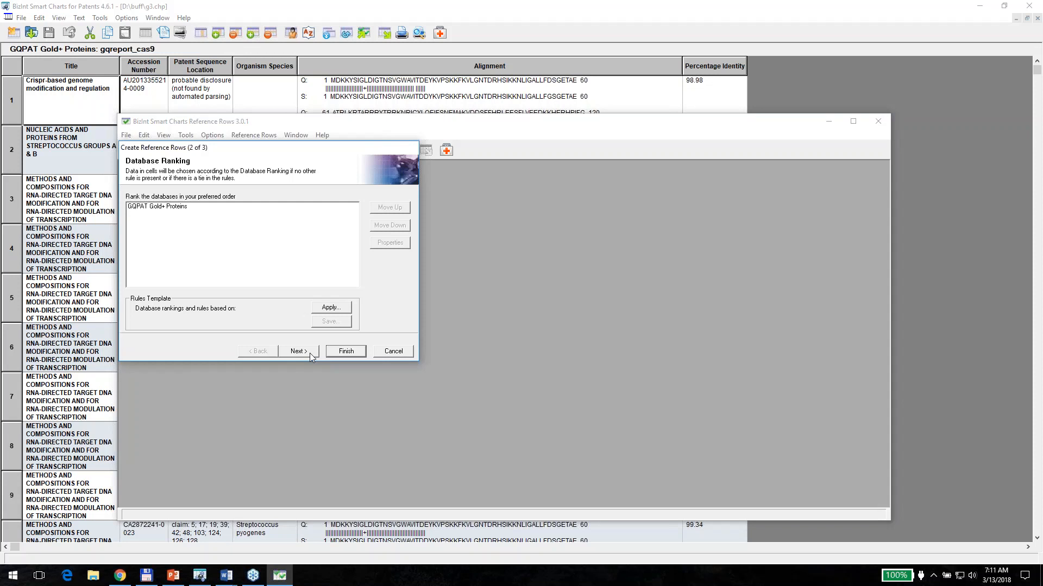
{"action": "left_click", "coordinate": [345, 353]}
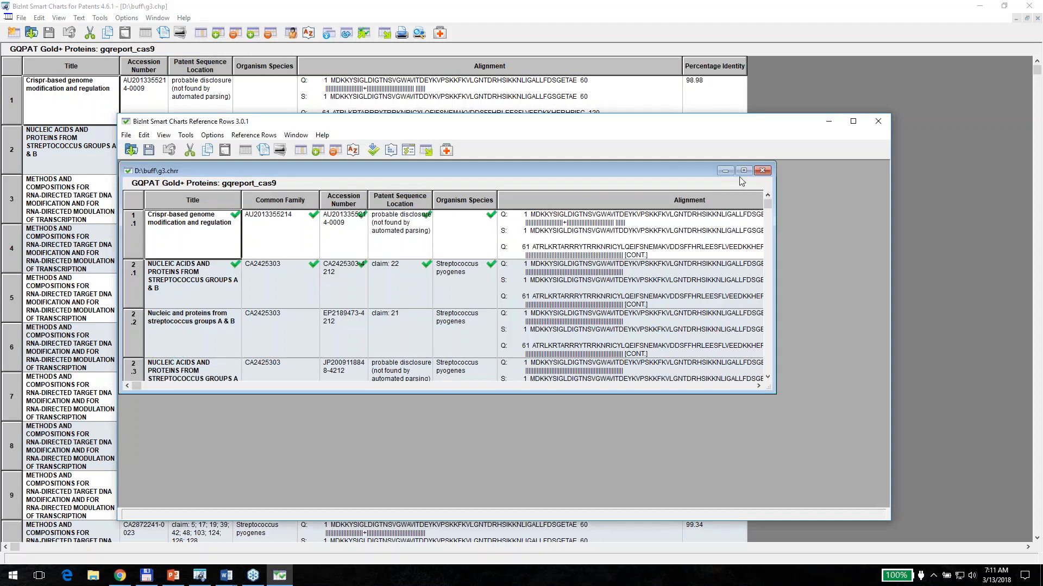
{"action": "left_click", "coordinate": [744, 171]}
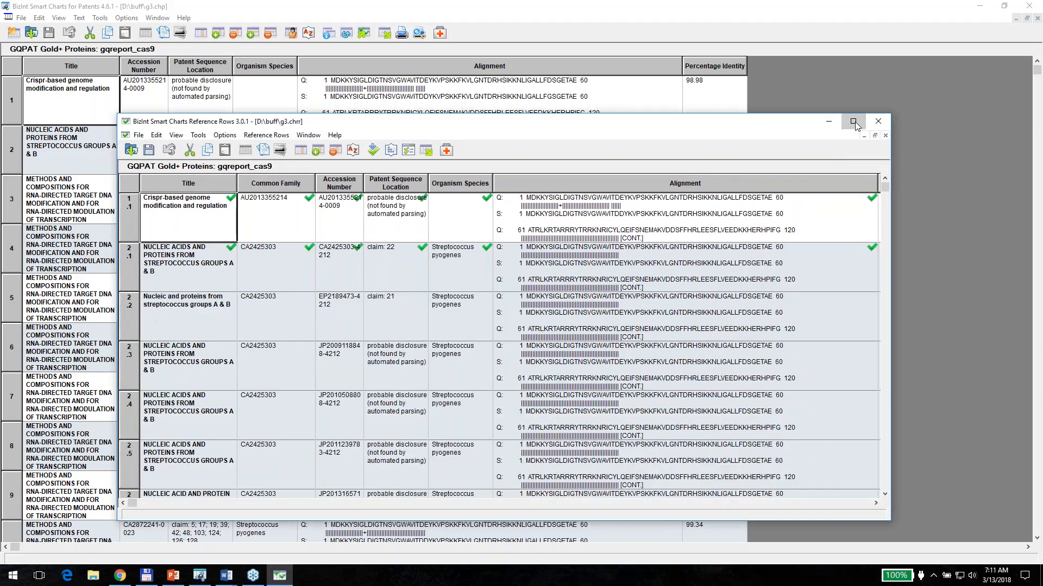
{"action": "left_click", "coordinate": [853, 122]}
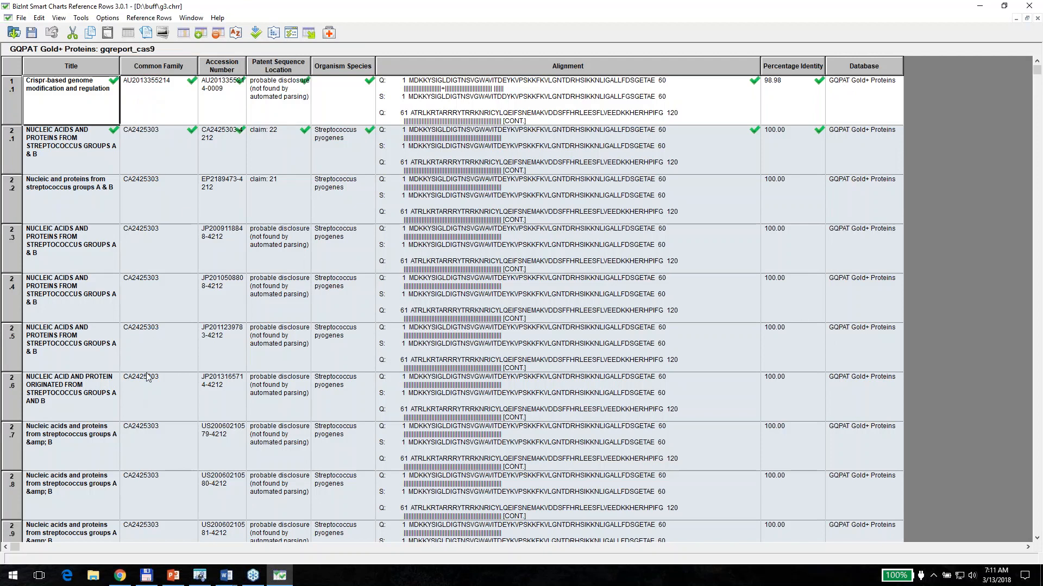
- Examine how the sequence records are grouped by common family in the reference rows chart, and return to the first row
{"action": "scroll", "coordinate": [157, 408], "scroll_direction": "down", "scroll_amount": 4}
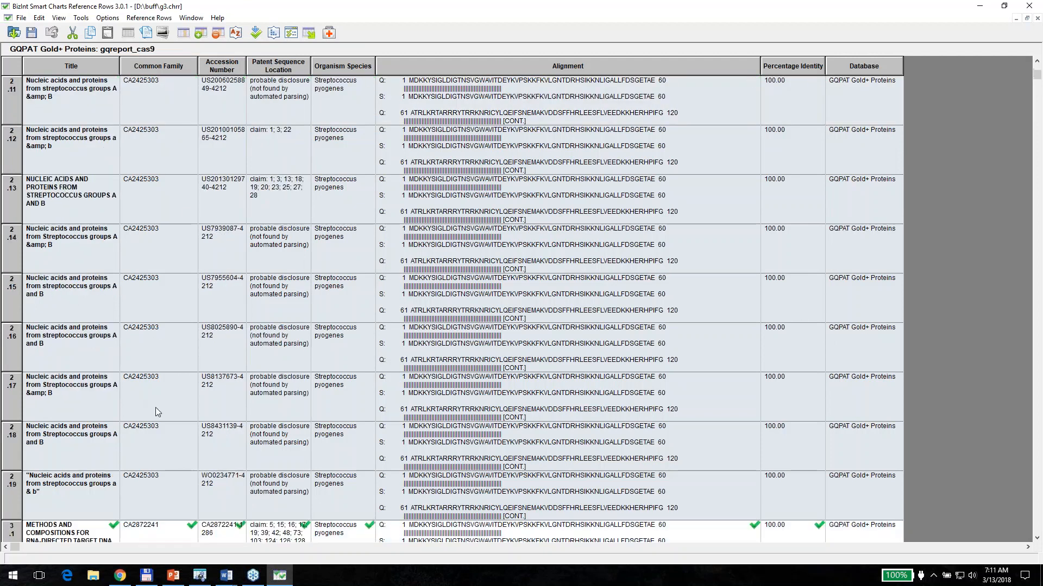
{"action": "scroll", "coordinate": [155, 407], "scroll_direction": "down", "scroll_amount": 1}
{"action": "scroll", "coordinate": [158, 356], "scroll_direction": "down", "scroll_amount": 1}
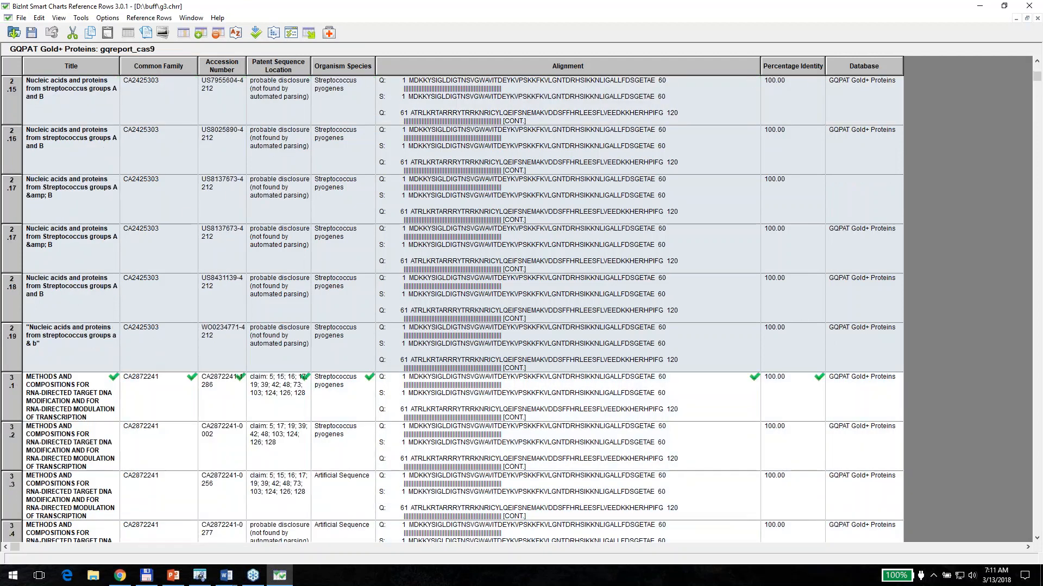
{"action": "scroll", "coordinate": [158, 356], "scroll_direction": "down", "scroll_amount": 1}
{"action": "scroll", "coordinate": [216, 349], "scroll_direction": "down", "scroll_amount": 6}
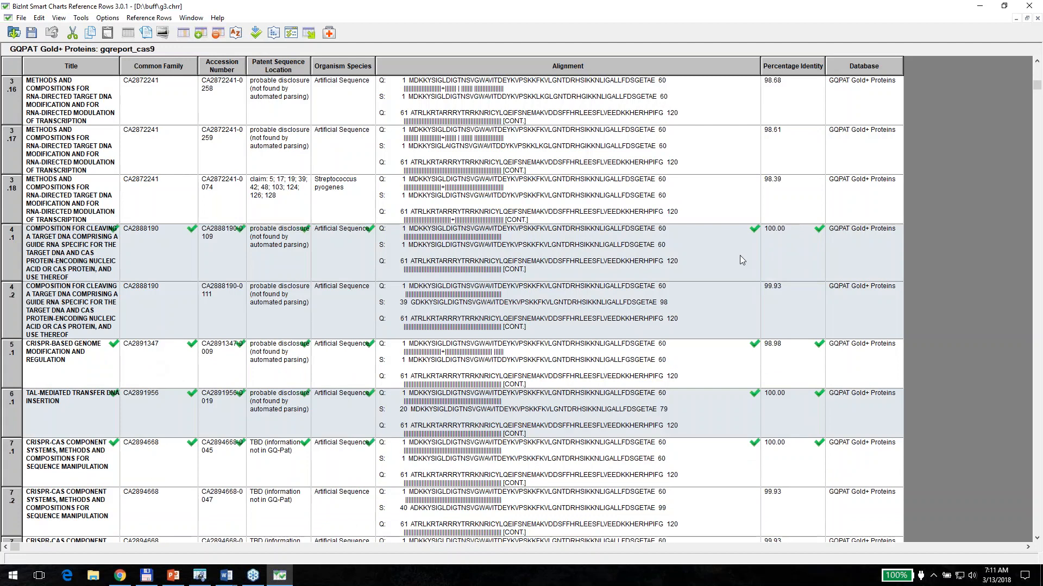
{"action": "scroll", "coordinate": [739, 255], "scroll_direction": "up", "scroll_amount": 10}
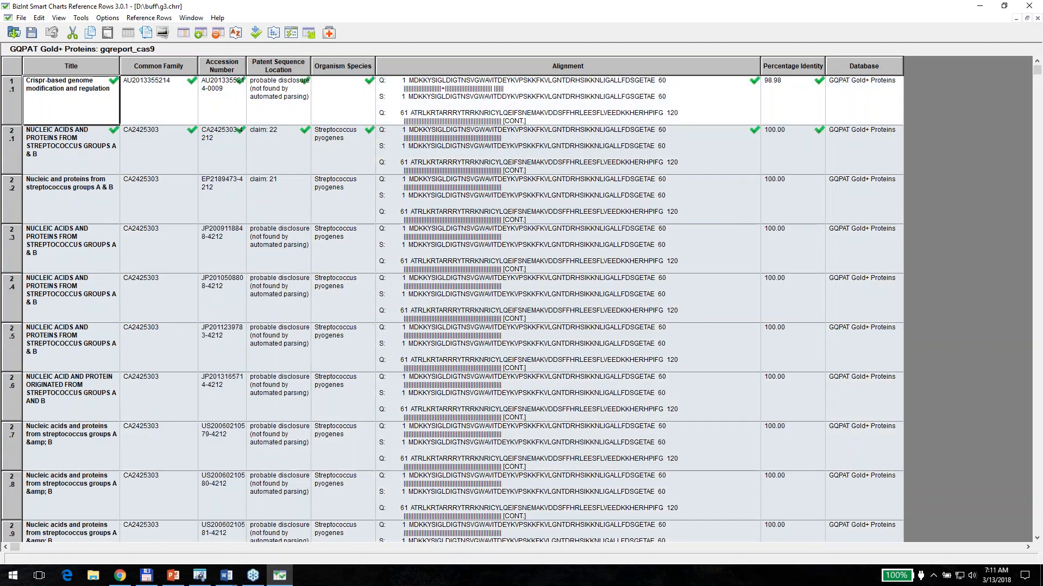
- Export the reference rows as chart-only HTML named g4 with default options, view the result at full chart width, and return to the chart
{"action": "left_click", "coordinate": [309, 33]}
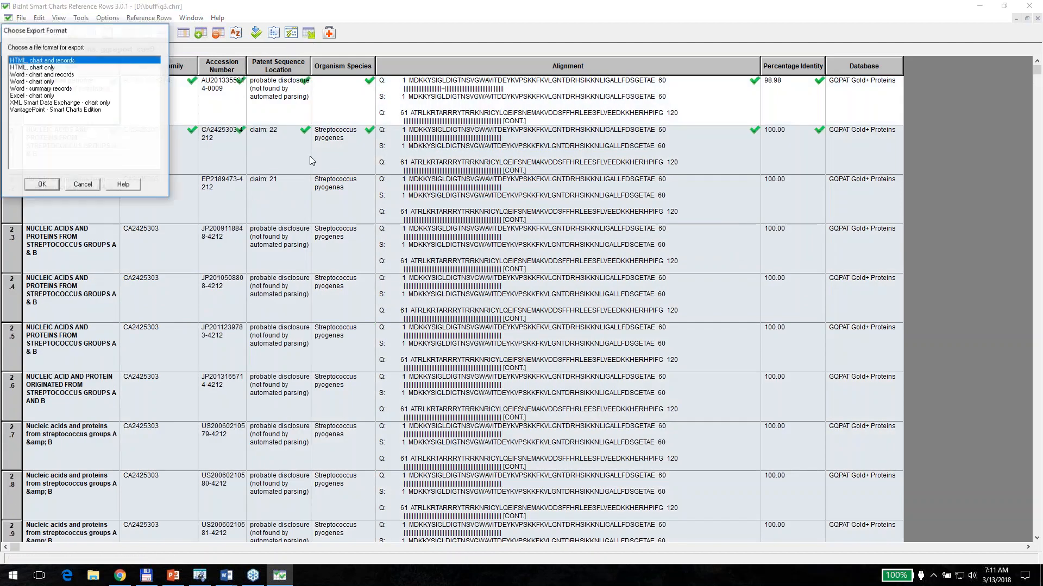
{"action": "left_click", "coordinate": [48, 68]}
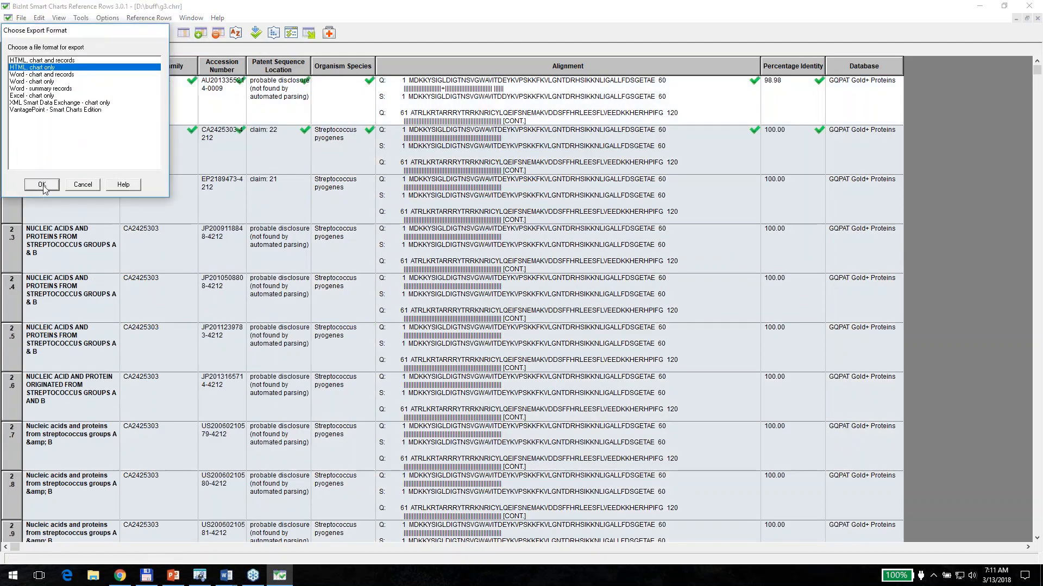
{"action": "left_click", "coordinate": [42, 186]}
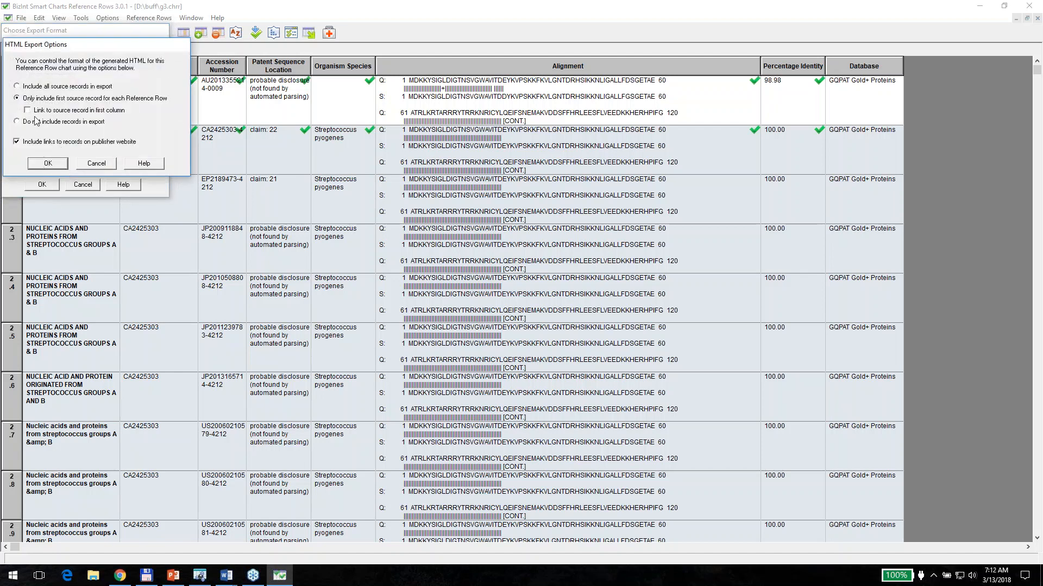
{"action": "left_click", "coordinate": [48, 163]}
{"action": "type", "text": "g4"}
{"action": "key", "text": "Return"}
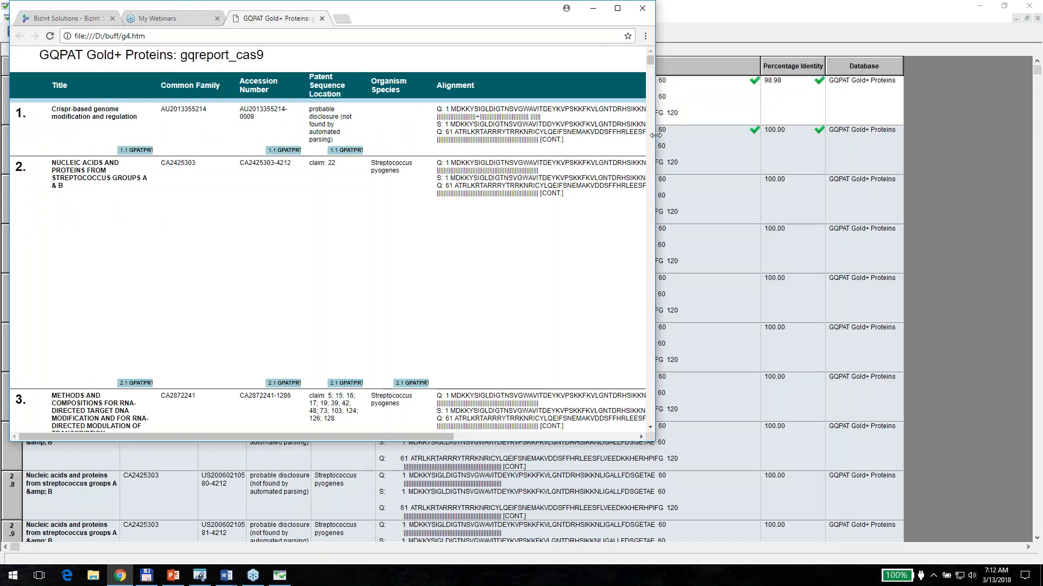
{"action": "left_click_drag", "start_coordinate": [655, 137], "coordinate": [928, 127]}
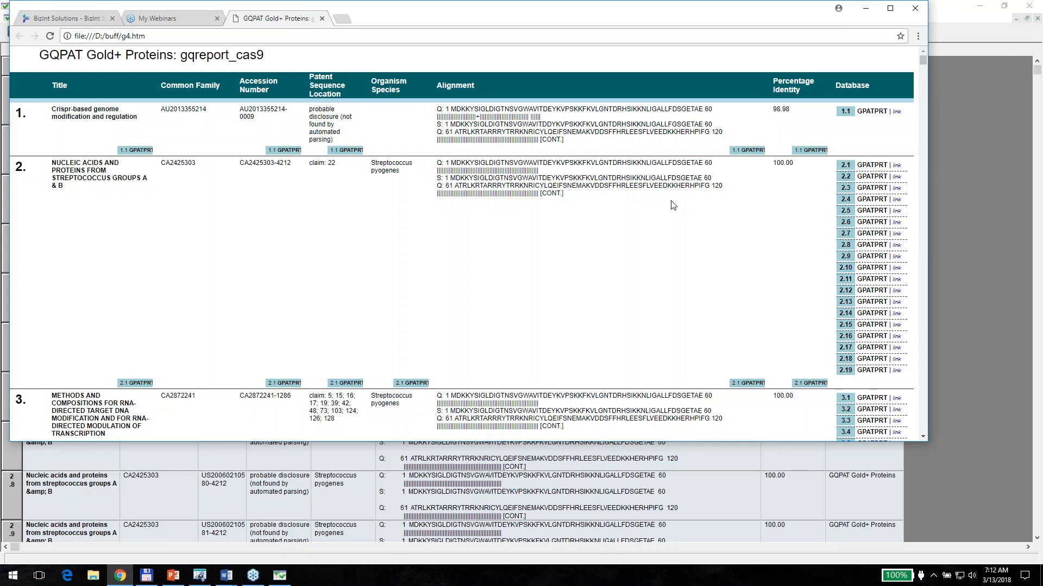
{"action": "left_click", "coordinate": [949, 11]}
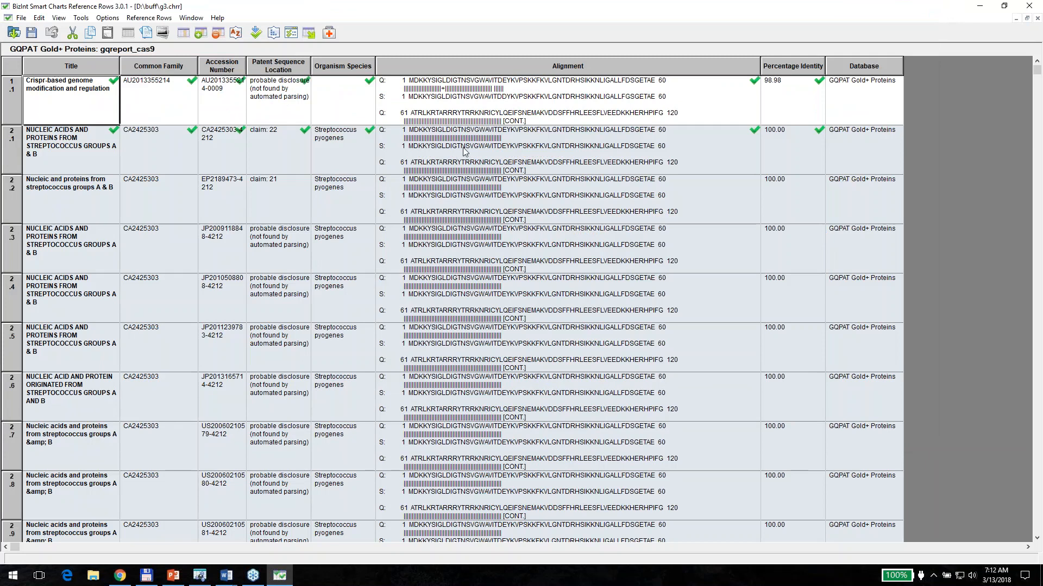
- Remove the Alignment column from the reference rows chart
{"action": "left_click", "coordinate": [579, 150]}
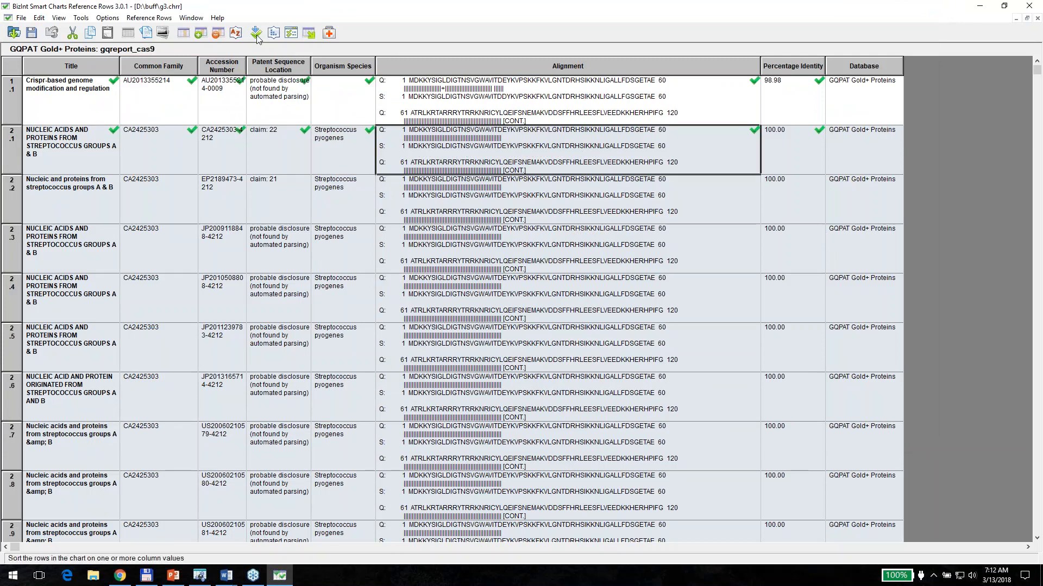
{"action": "left_click", "coordinate": [219, 33]}
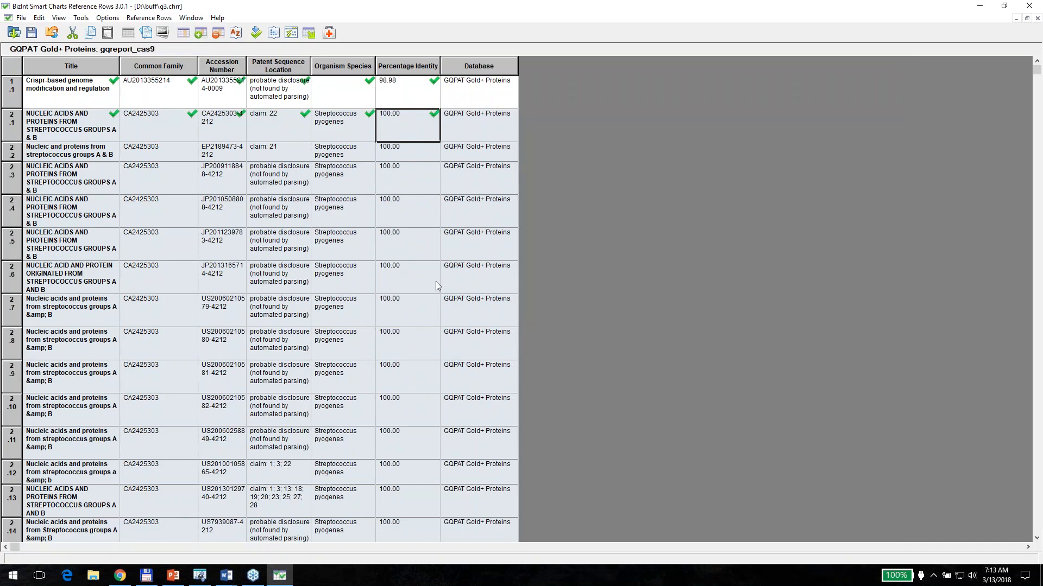
- Start creating a subtable from columns in the reference rows chart, with Seq. ID Number as its first column
{"action": "left_click", "coordinate": [81, 19]}
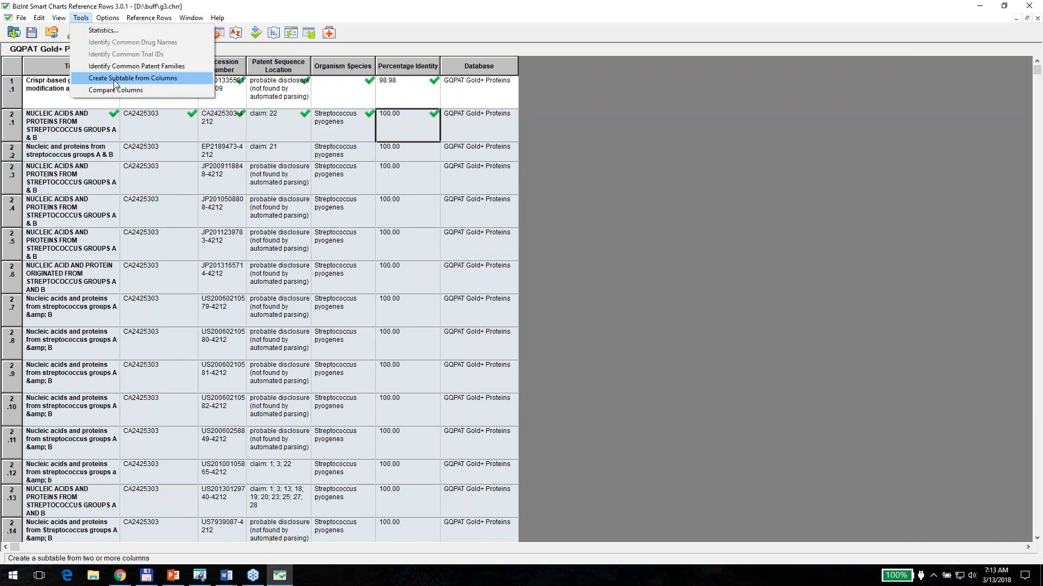
{"action": "left_click", "coordinate": [114, 82]}
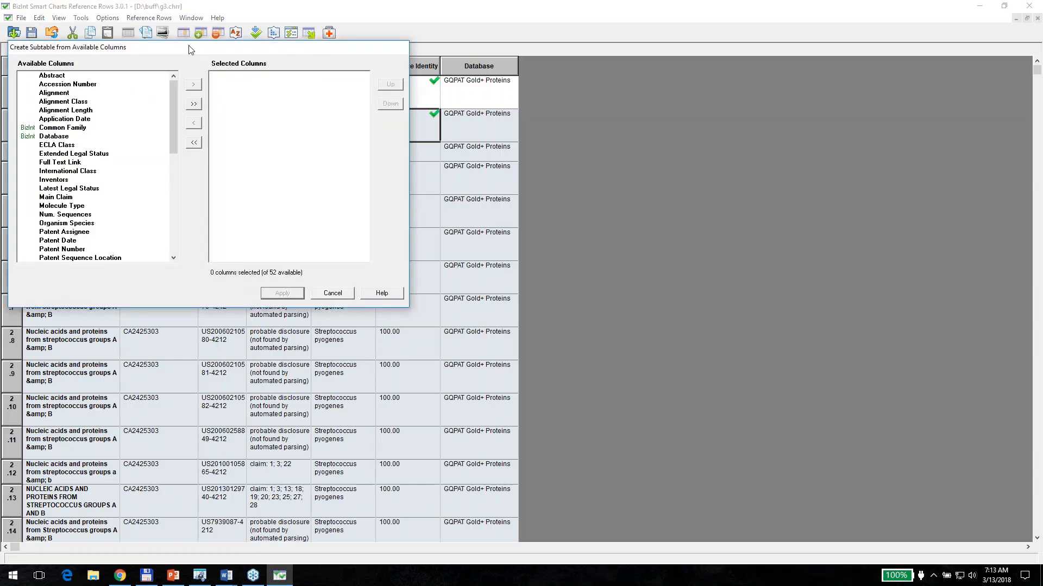
{"action": "left_click_drag", "start_coordinate": [200, 52], "coordinate": [308, 156]}
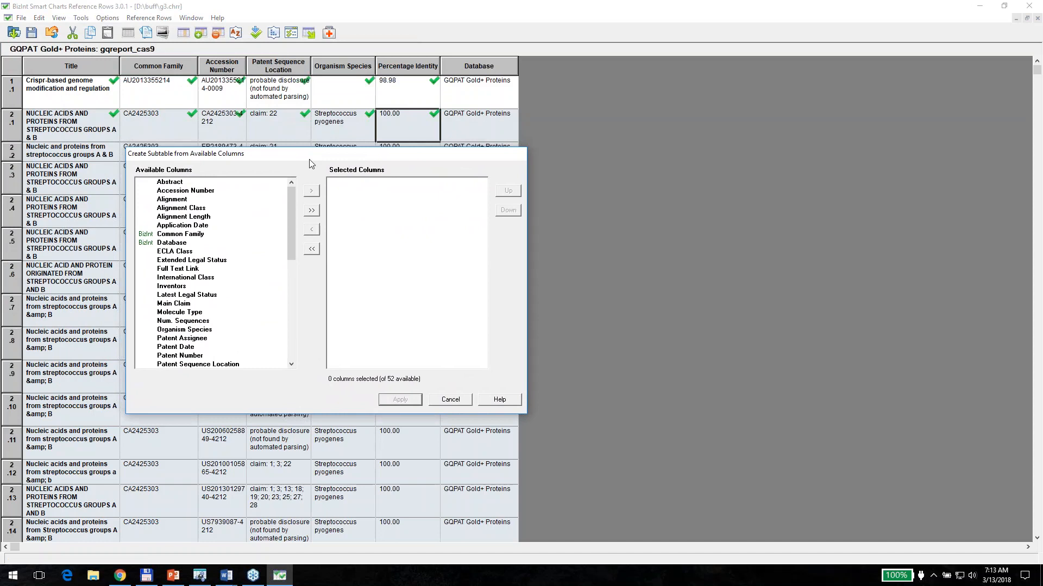
{"action": "left_click_drag", "start_coordinate": [307, 157], "coordinate": [391, 180]}
{"action": "mouse_move", "coordinate": [375, 227]}
{"action": "left_mouse_down"}
{"action": "mouse_move", "coordinate": [390, 353]}
{"action": "mouse_move", "coordinate": [374, 216]}
{"action": "left_mouse_up"}
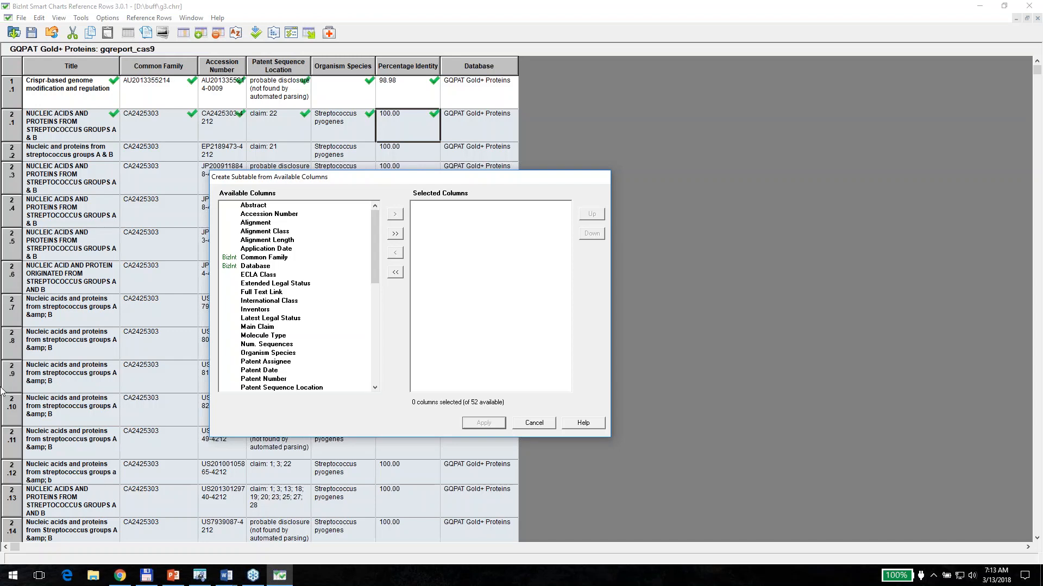
{"action": "left_click_drag", "start_coordinate": [376, 249], "coordinate": [378, 336]}
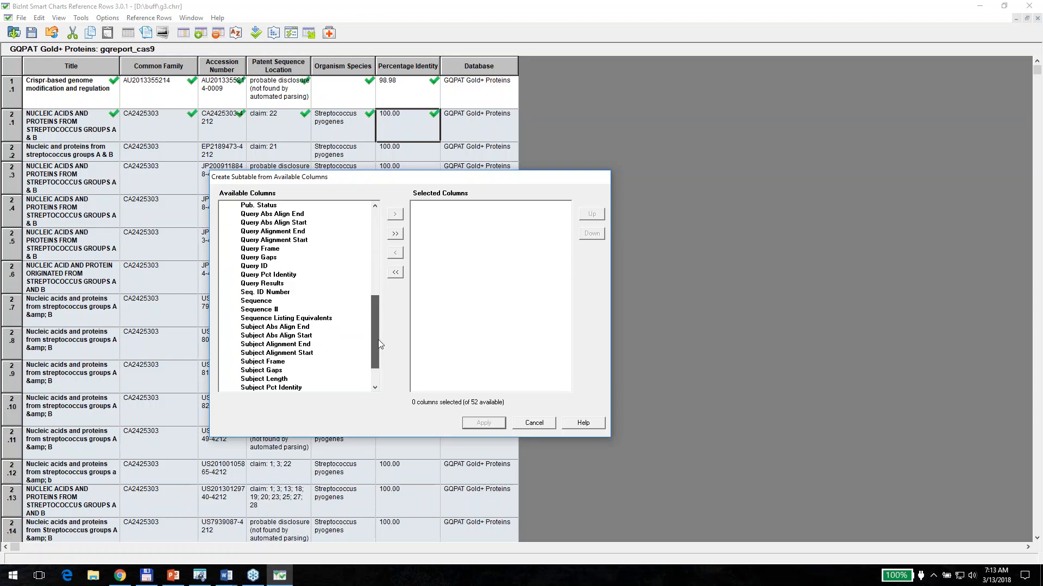
{"action": "left_click", "coordinate": [270, 294]}
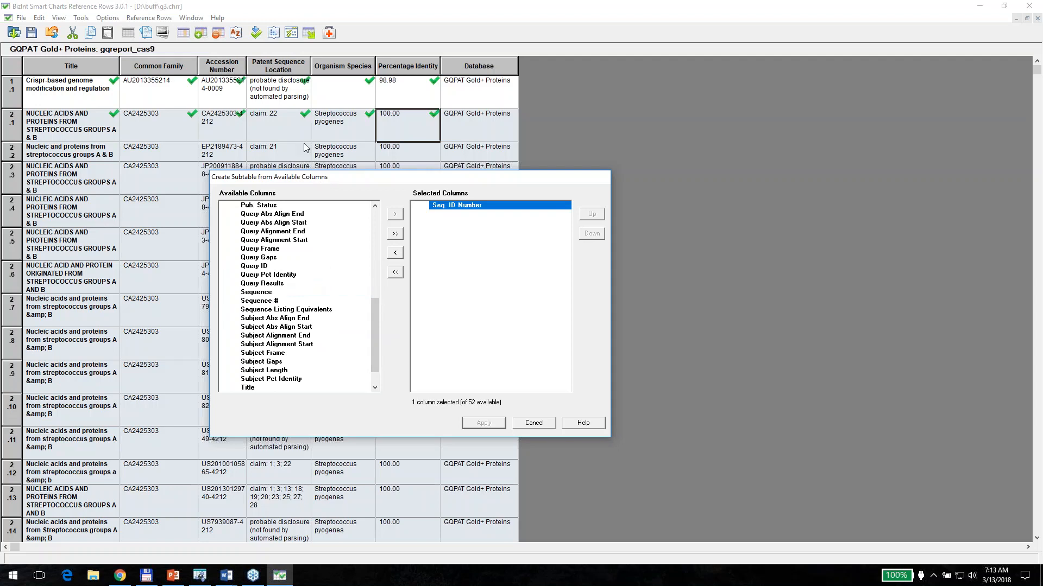
- Add Patent Sequence Location, Percentage Identity and Alignment Length to the selected columns and create the subtable
{"action": "scroll", "coordinate": [275, 232], "scroll_direction": "up", "scroll_amount": 1}
{"action": "scroll", "coordinate": [275, 232], "scroll_direction": "up", "scroll_amount": 2}
{"action": "double_click", "coordinate": [290, 242]}
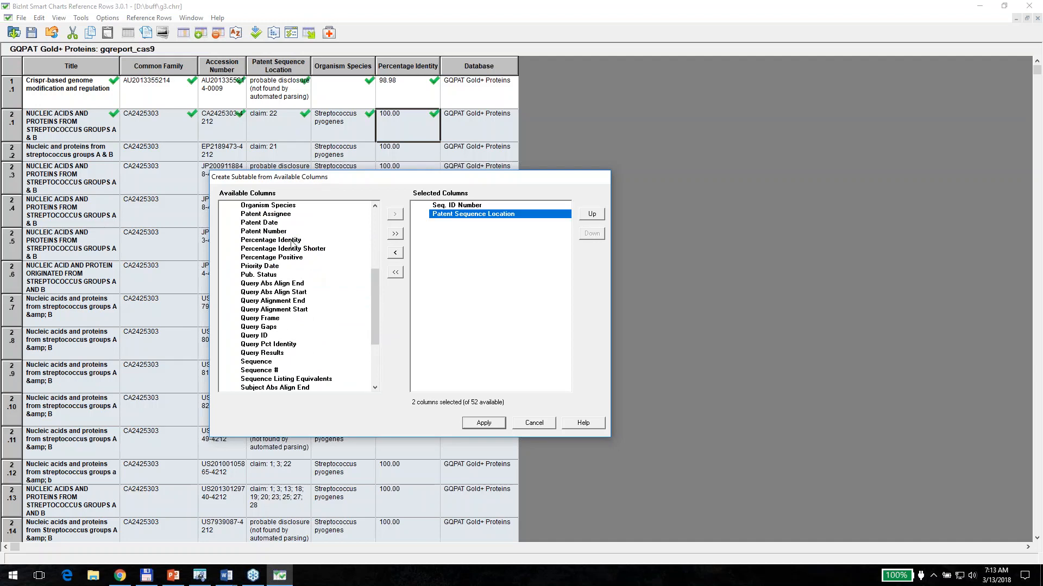
{"action": "double_click", "coordinate": [293, 241]}
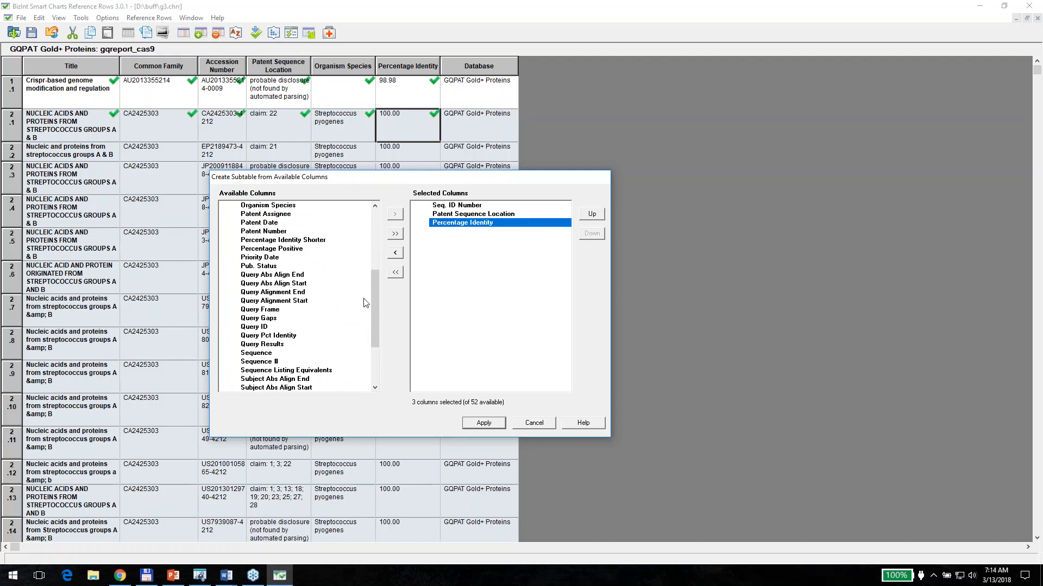
{"action": "left_click_drag", "start_coordinate": [378, 302], "coordinate": [377, 242]}
{"action": "double_click", "coordinate": [275, 240]}
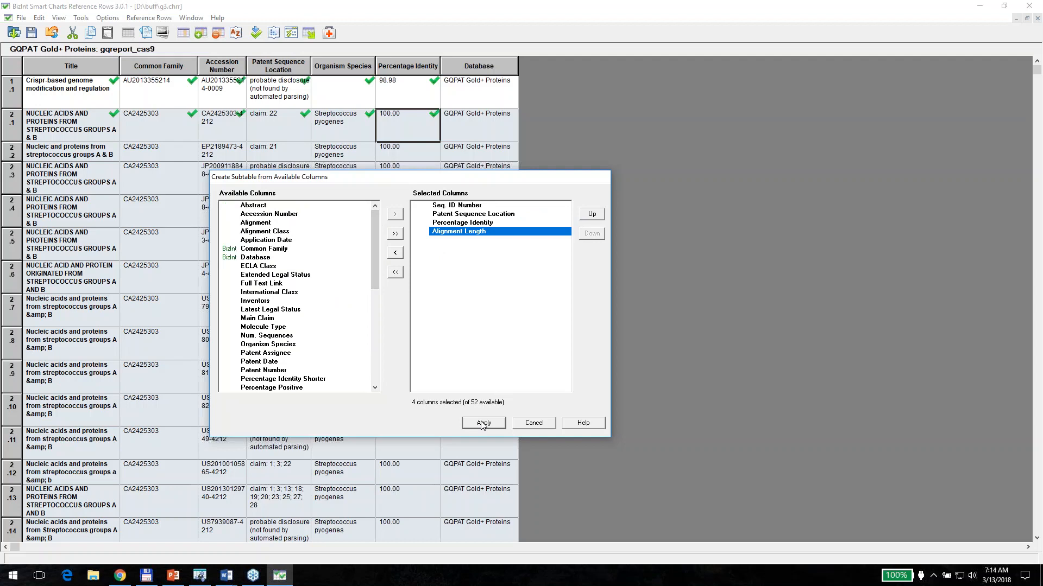
{"action": "left_click", "coordinate": [496, 426]}
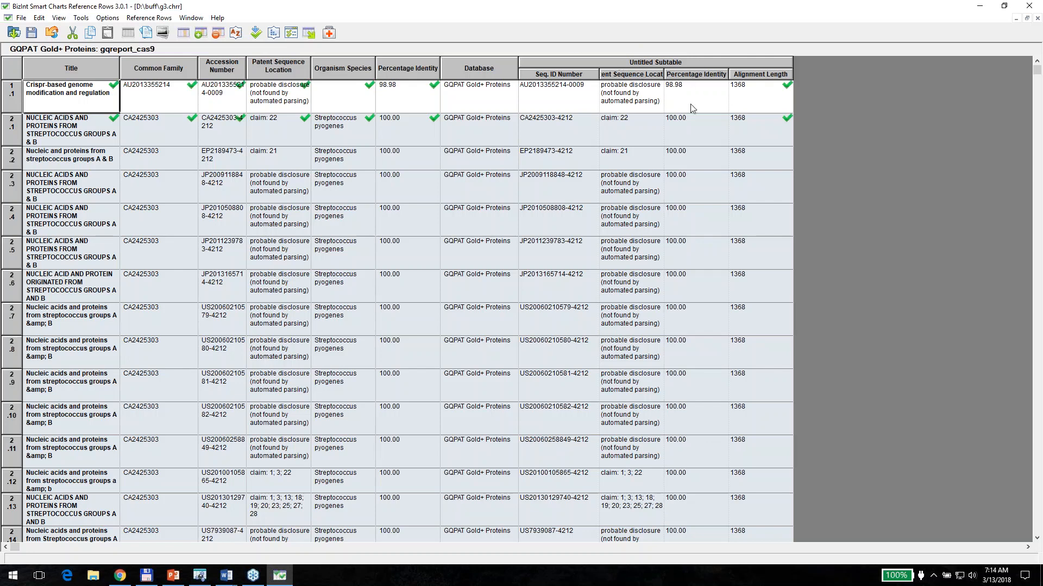
- Title the new subtable Alignment Summary, and try to open the properties of its Seq. ID Number column
{"action": "double_click", "coordinate": [652, 63]}
{"action": "type", "text": "Alignment Summary"}
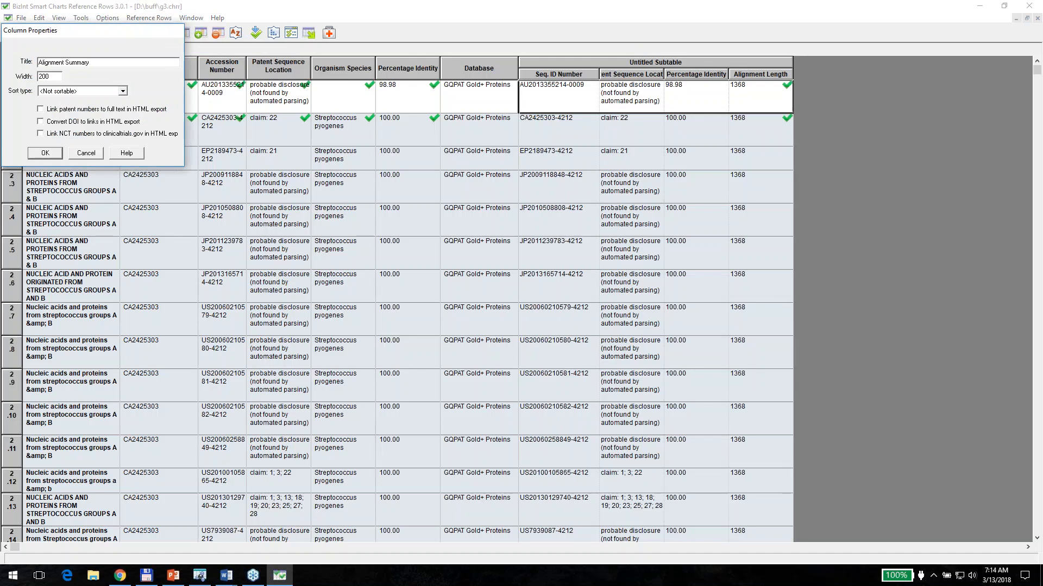
{"action": "left_click", "coordinate": [56, 154]}
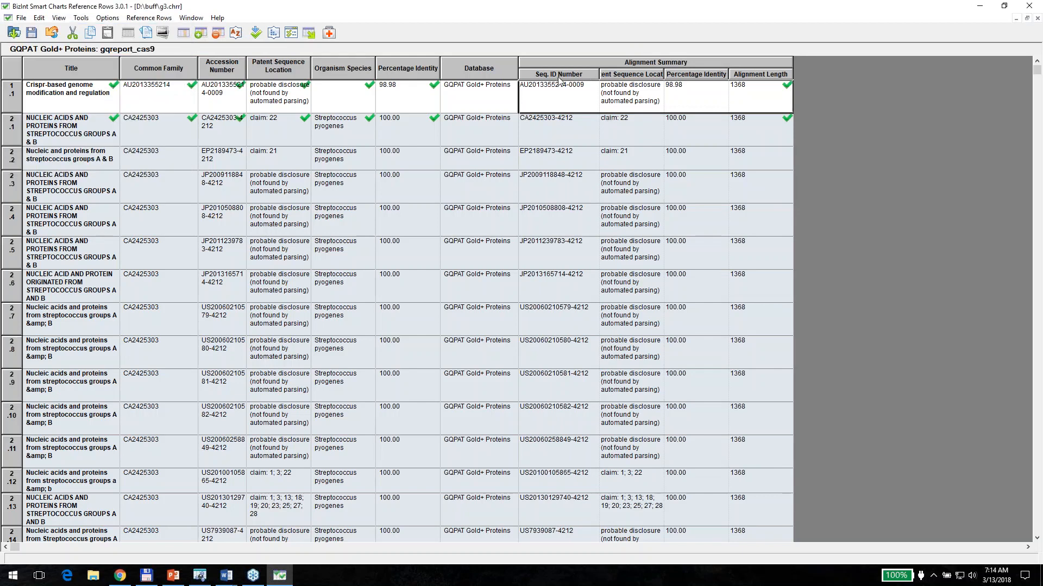
{"action": "double_click", "coordinate": [561, 79]}
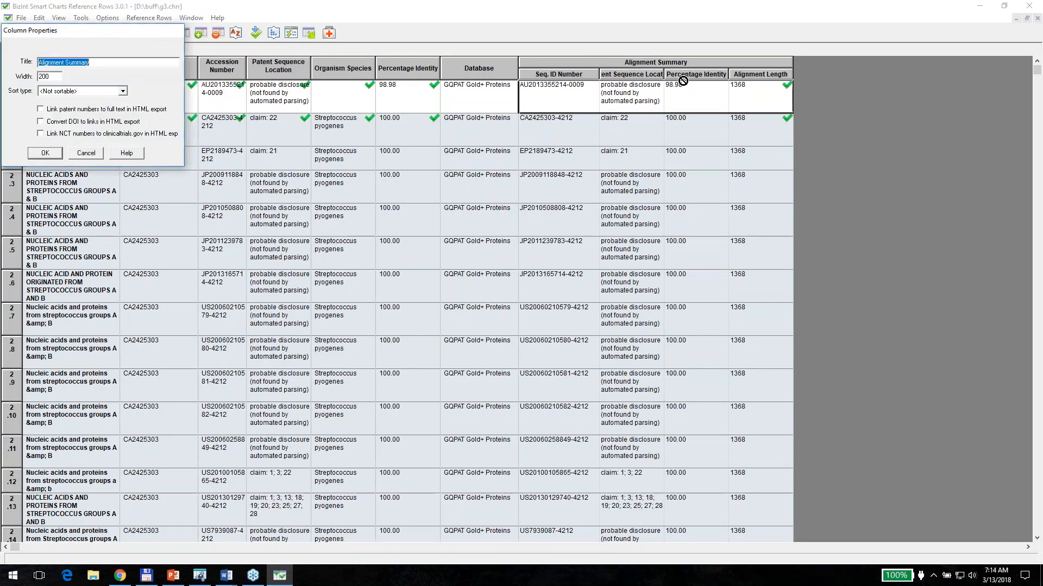
{"action": "left_click", "coordinate": [94, 153]}
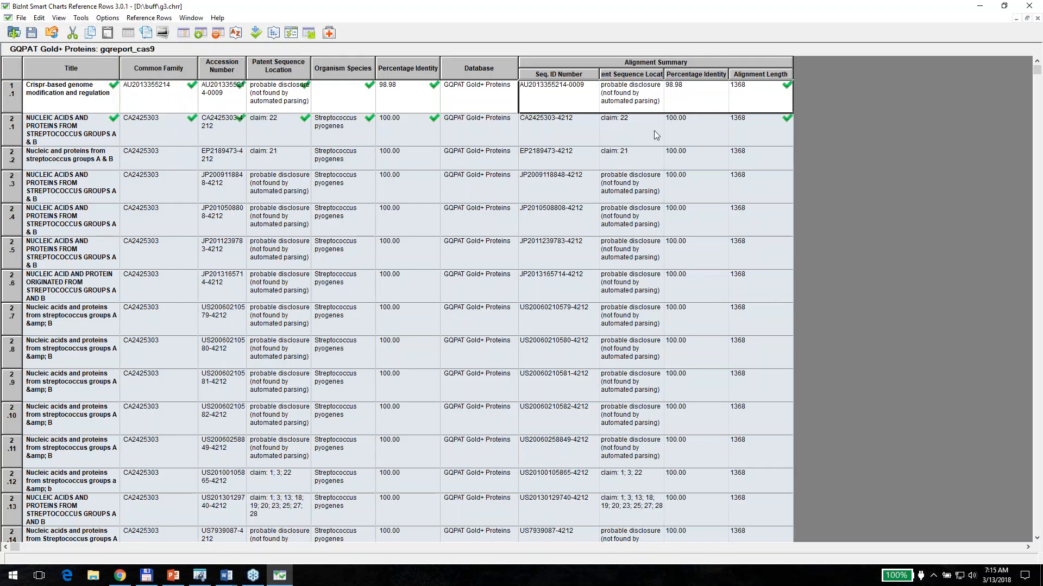
- Rename the main chart's Patent Sequence Location column as Location and its Percentage Identity column as % Ident
{"action": "double_click", "coordinate": [277, 71]}
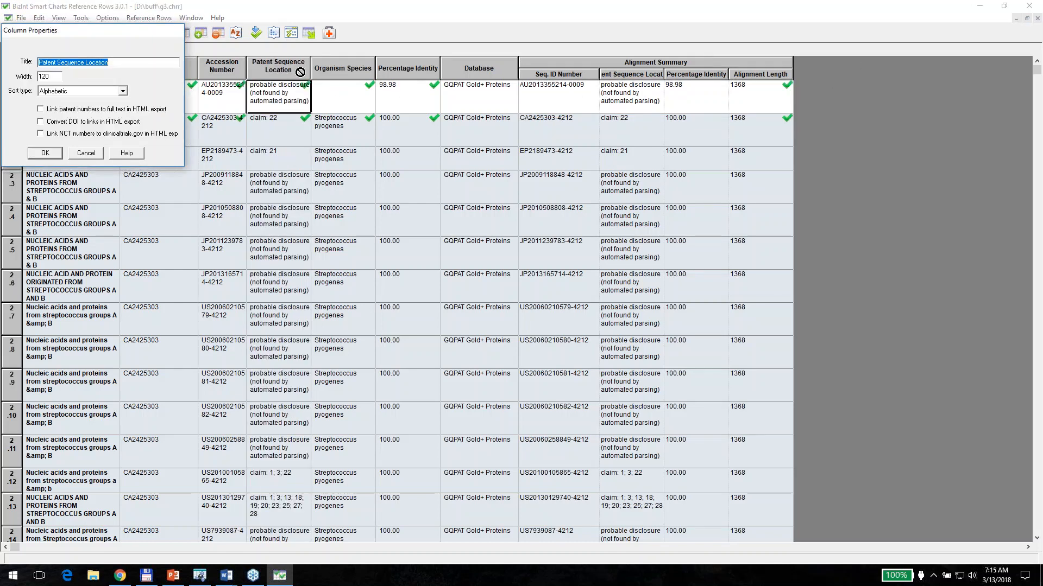
{"action": "left_click", "coordinate": [107, 62]}
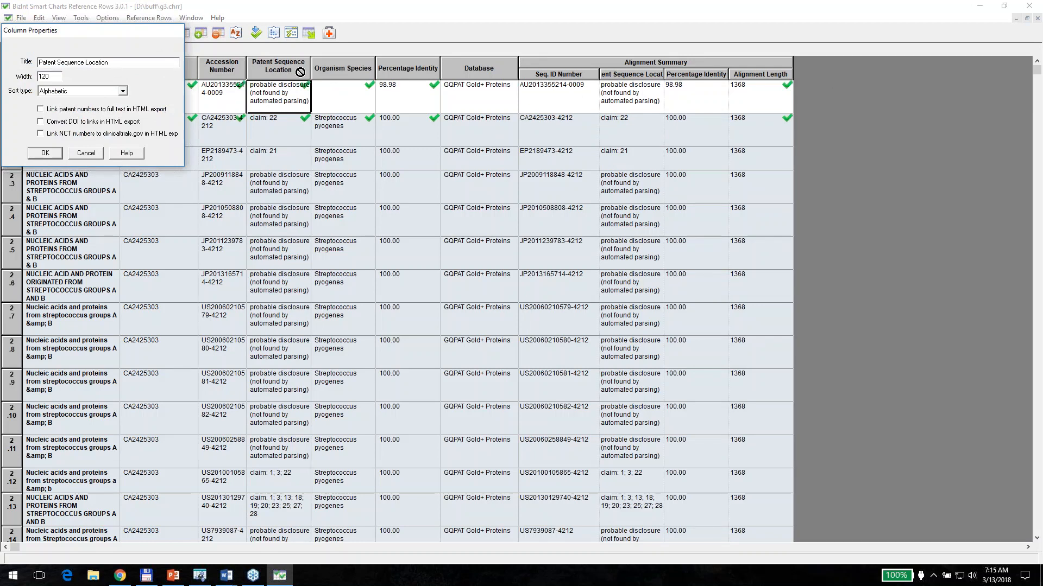
{"action": "left_click_drag", "start_coordinate": [85, 62], "coordinate": [38, 62]}
{"action": "key", "text": "BackSpace"}
{"action": "left_click", "coordinate": [46, 153]}
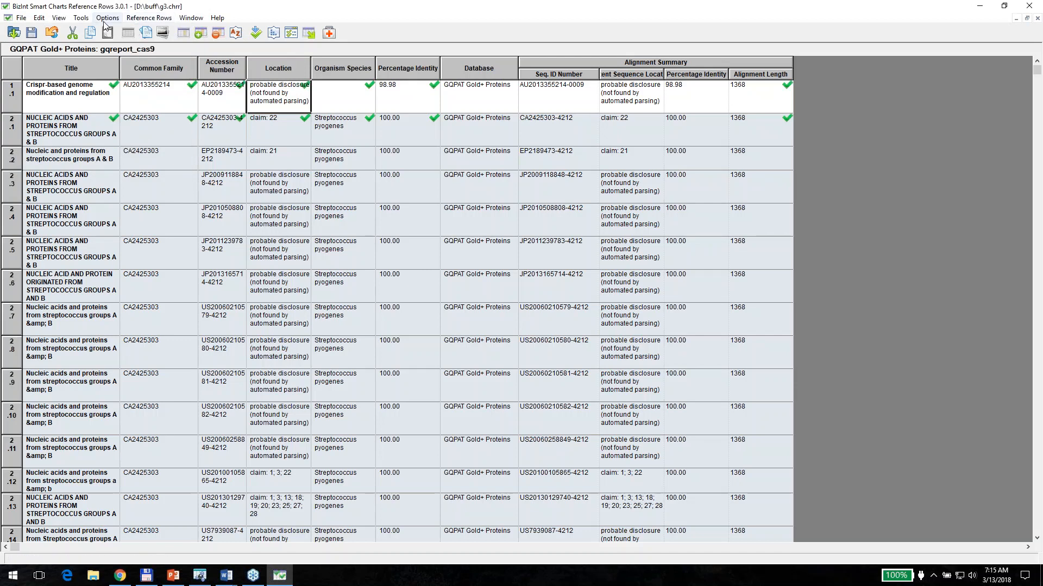
{"action": "double_click", "coordinate": [392, 71]}
{"action": "type", "text": "% Ident."}
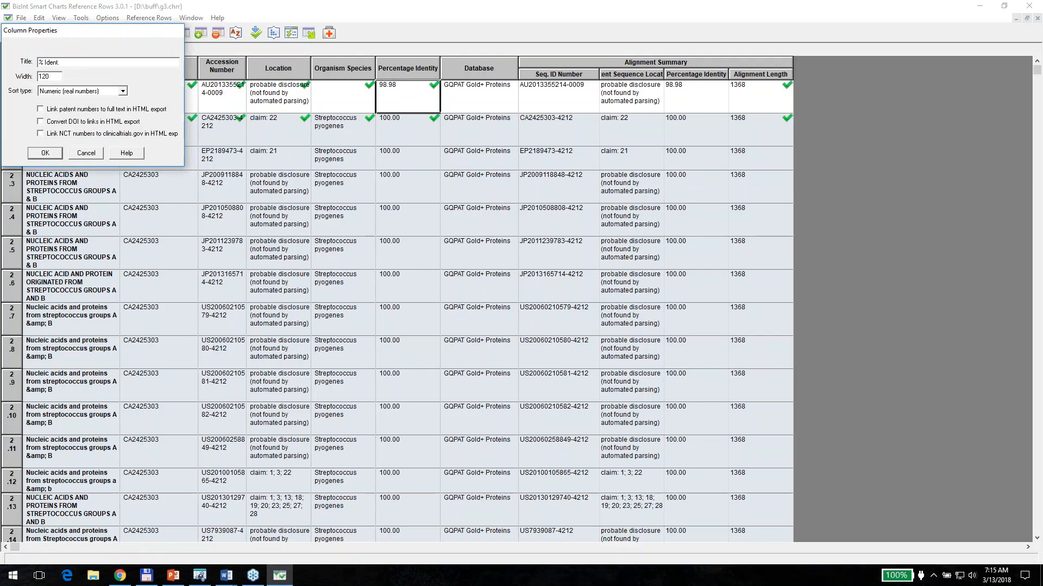
{"action": "left_click", "coordinate": [40, 154]}
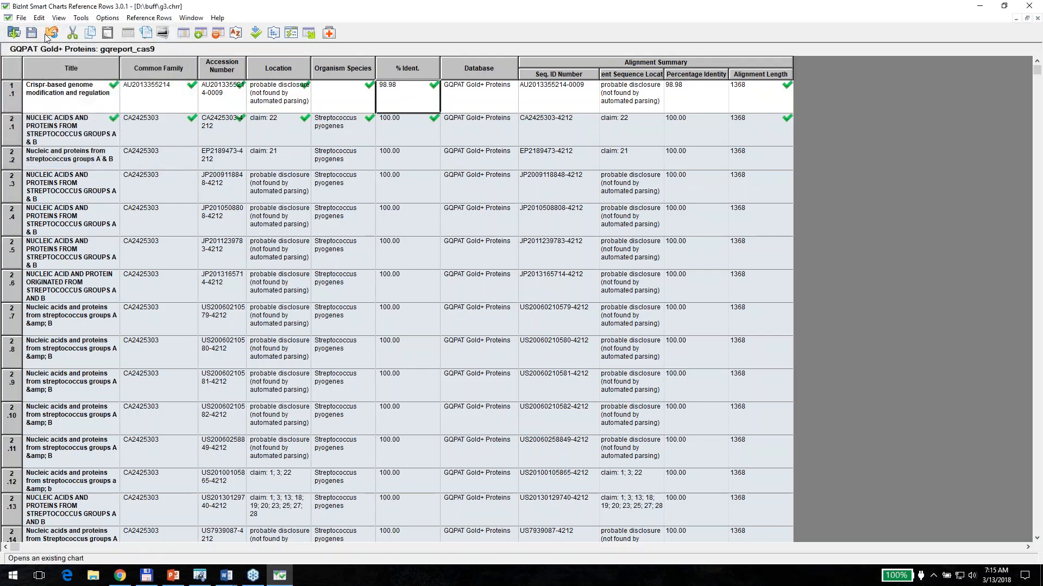
- Create a second subtable from the columns Seq. ID Number, Location, % Ident. and Alignment Length, in that order
{"action": "left_click", "coordinate": [81, 18]}
{"action": "left_click", "coordinate": [110, 78]}
{"action": "left_click_drag", "start_coordinate": [174, 117], "coordinate": [174, 190]}
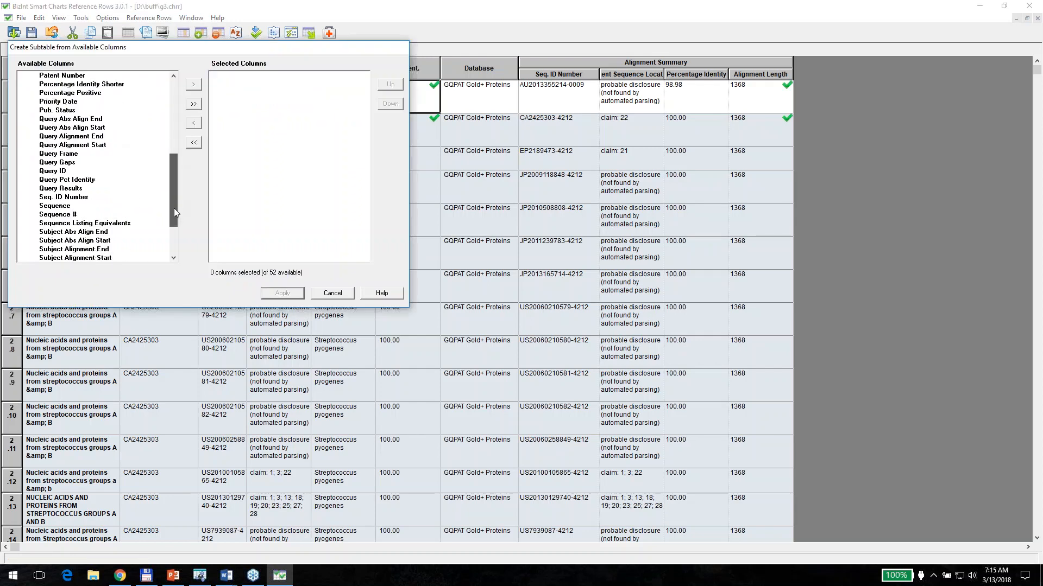
{"action": "double_click", "coordinate": [126, 198]}
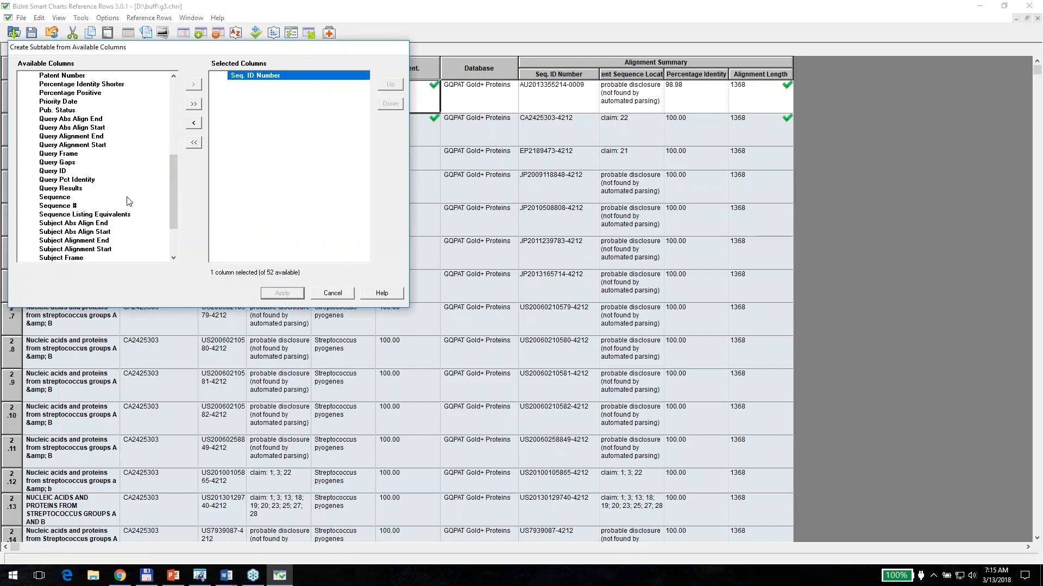
{"action": "scroll", "coordinate": [95, 126], "scroll_direction": "up", "scroll_amount": 7}
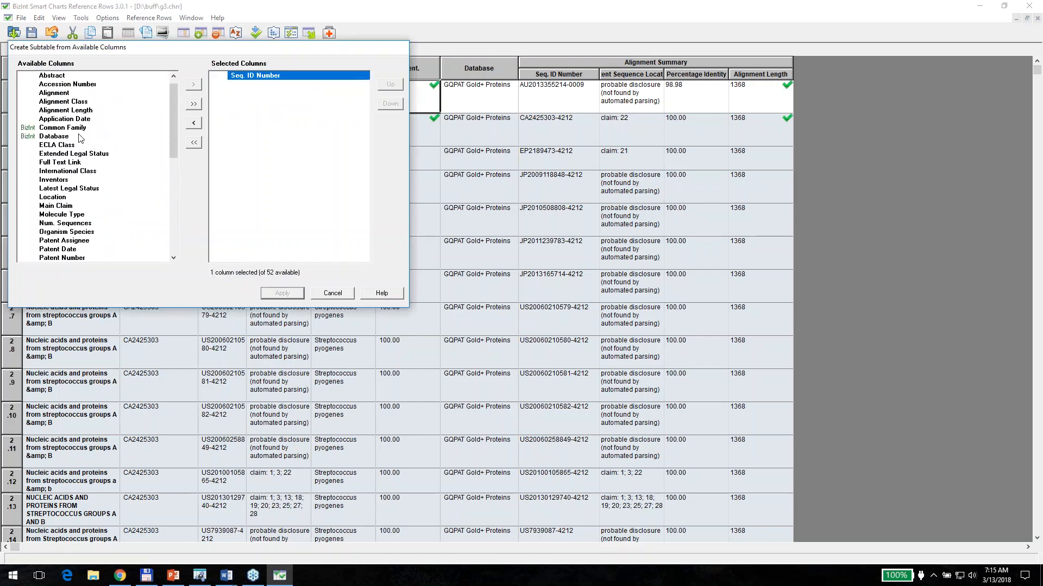
{"action": "double_click", "coordinate": [56, 198]}
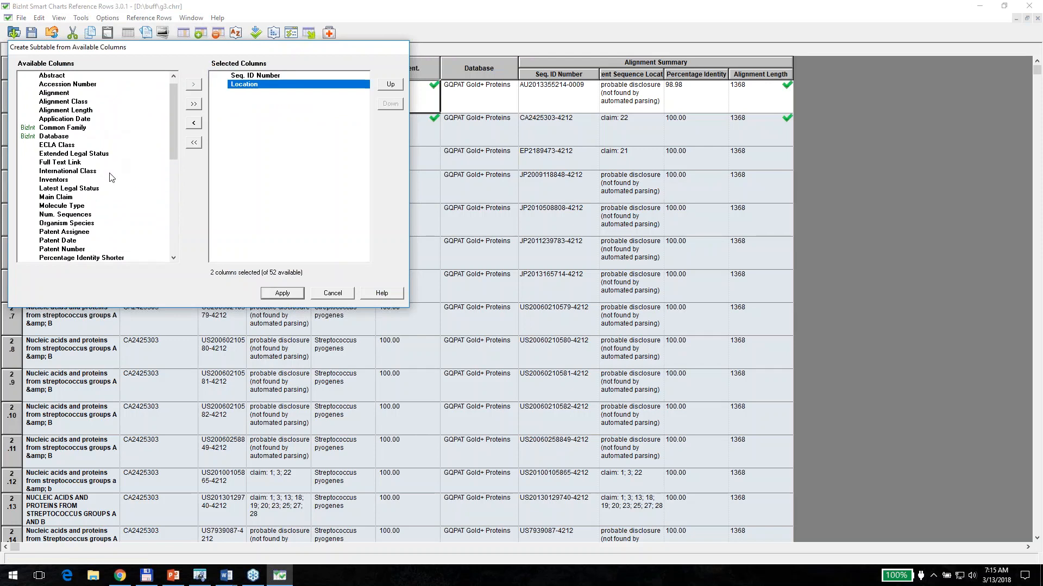
{"action": "scroll", "coordinate": [76, 120], "scroll_direction": "up", "scroll_amount": 1}
{"action": "double_click", "coordinate": [58, 76]}
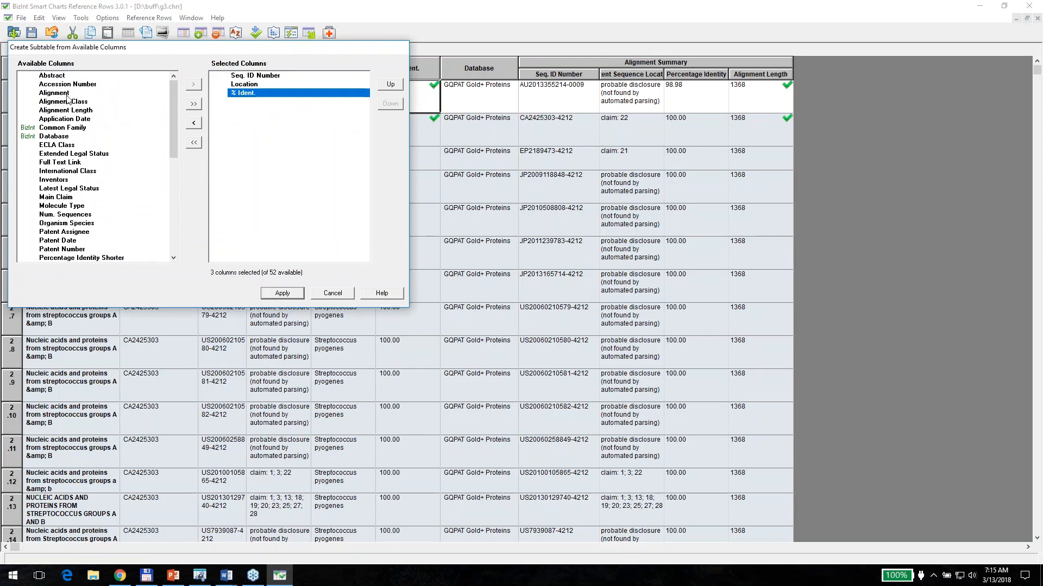
{"action": "double_click", "coordinate": [65, 111]}
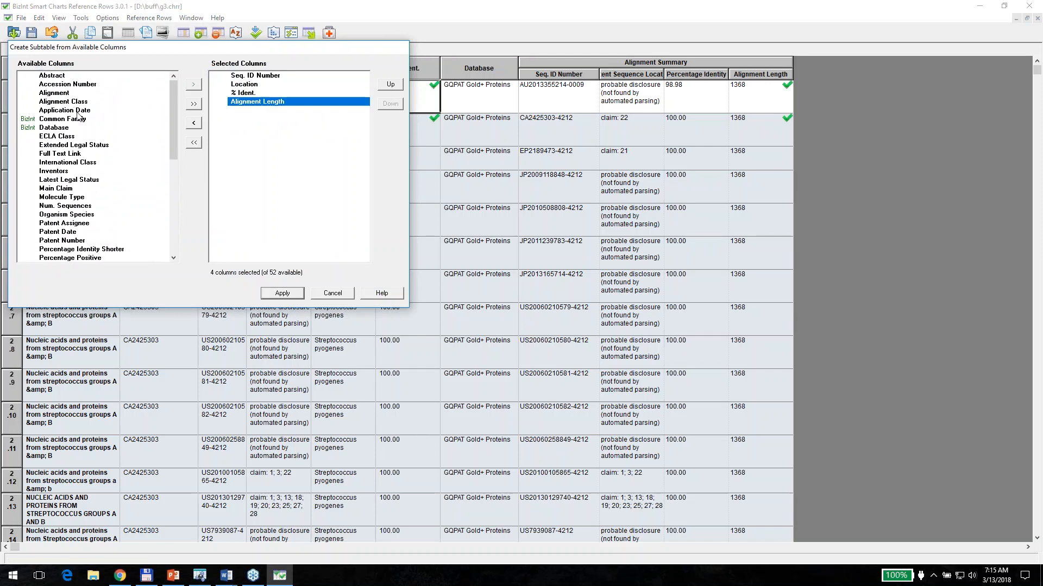
{"action": "left_click", "coordinate": [282, 293]}
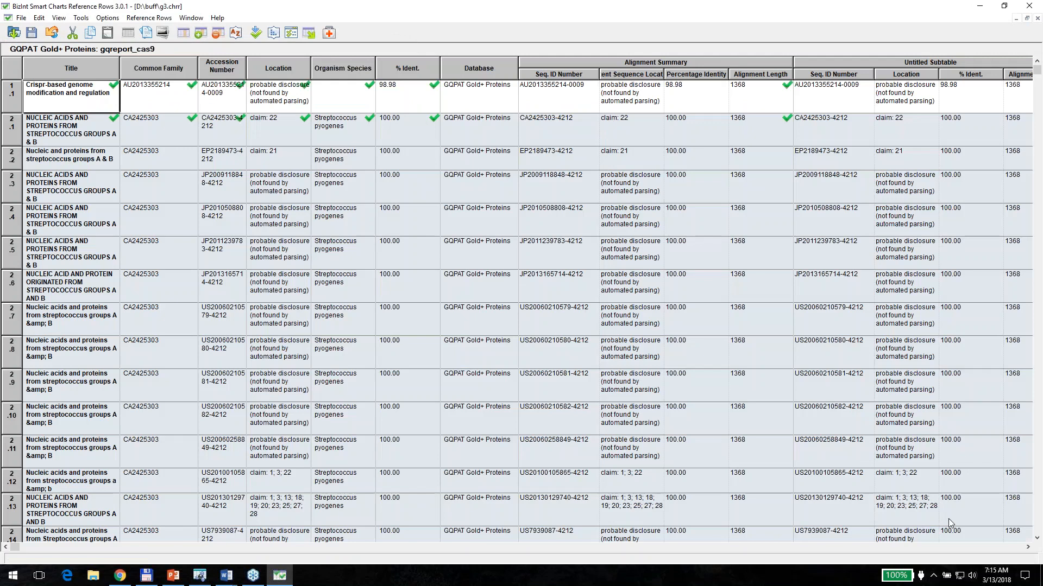
- Remove the Alignment Summary subtable that has the long column titles from the chart
{"action": "left_click", "coordinate": [1028, 547]}
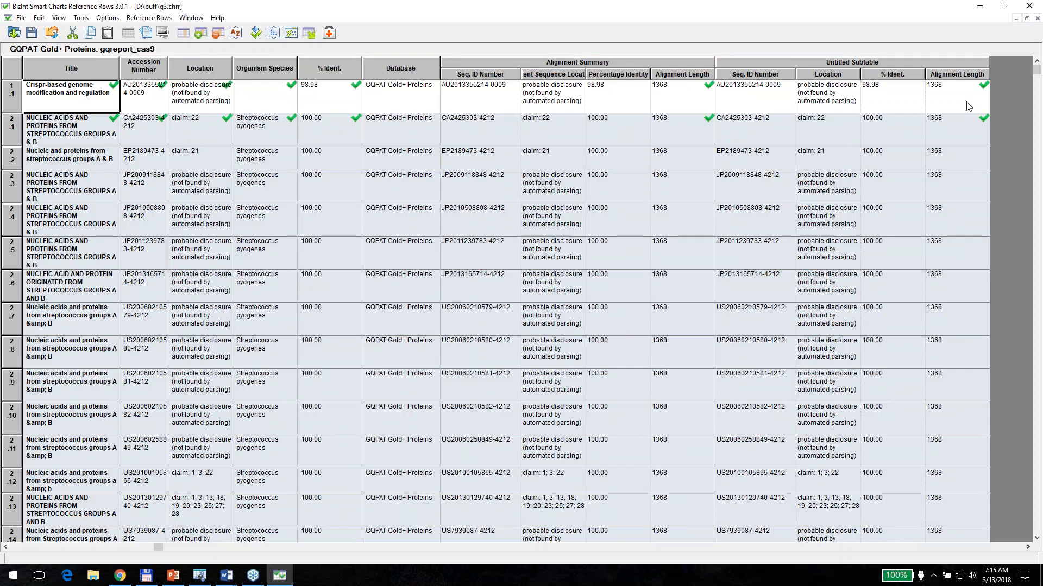
{"action": "left_click", "coordinate": [577, 64]}
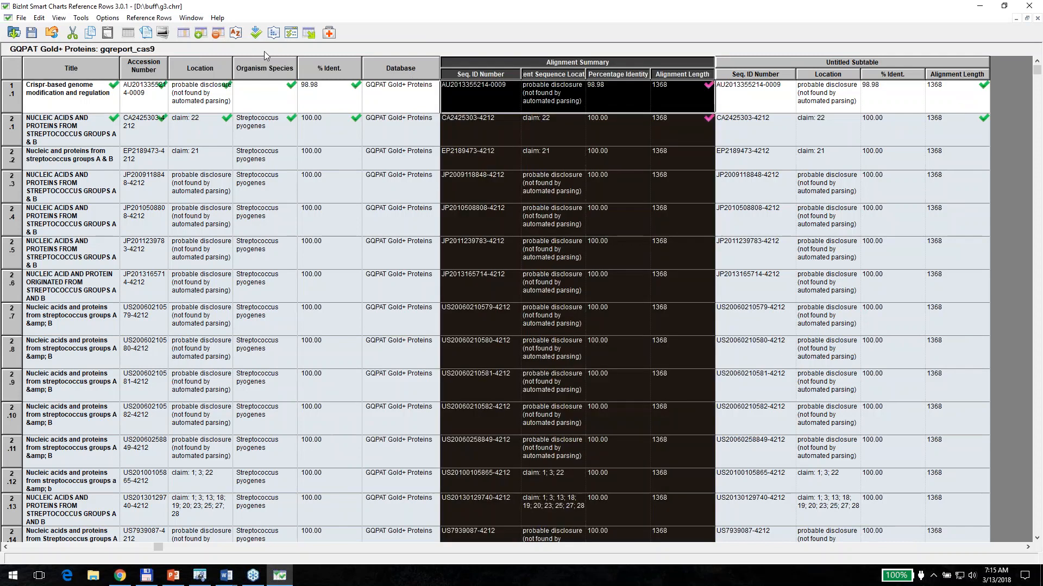
{"action": "left_click", "coordinate": [219, 33]}
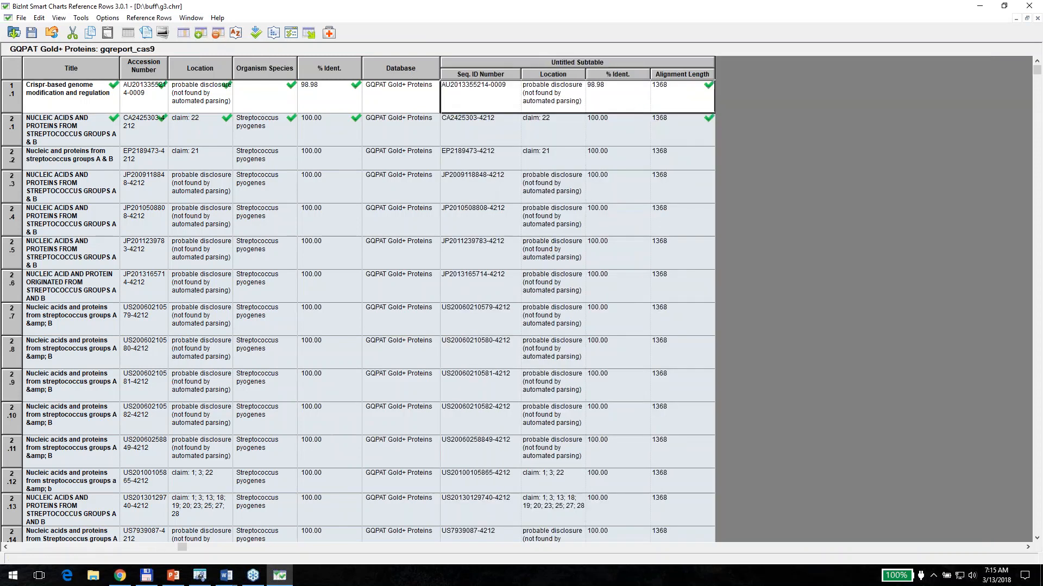
- Title the remaining untitled subtable Alignment Summary
{"action": "left_click", "coordinate": [601, 62]}
{"action": "double_click", "coordinate": [599, 62]}
{"action": "type", "text": "Alignment Summary"}
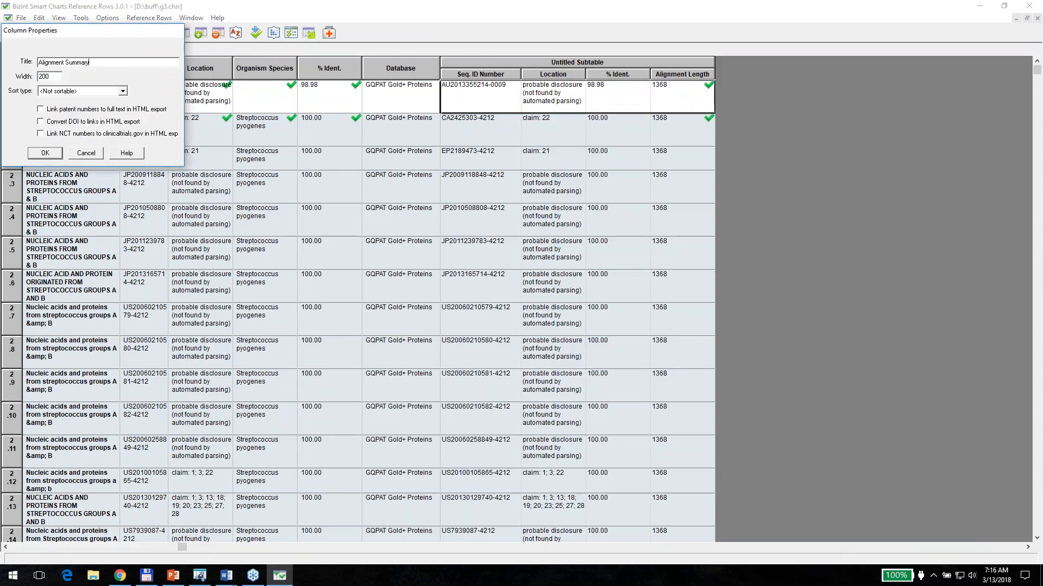
{"action": "key", "text": "Return"}
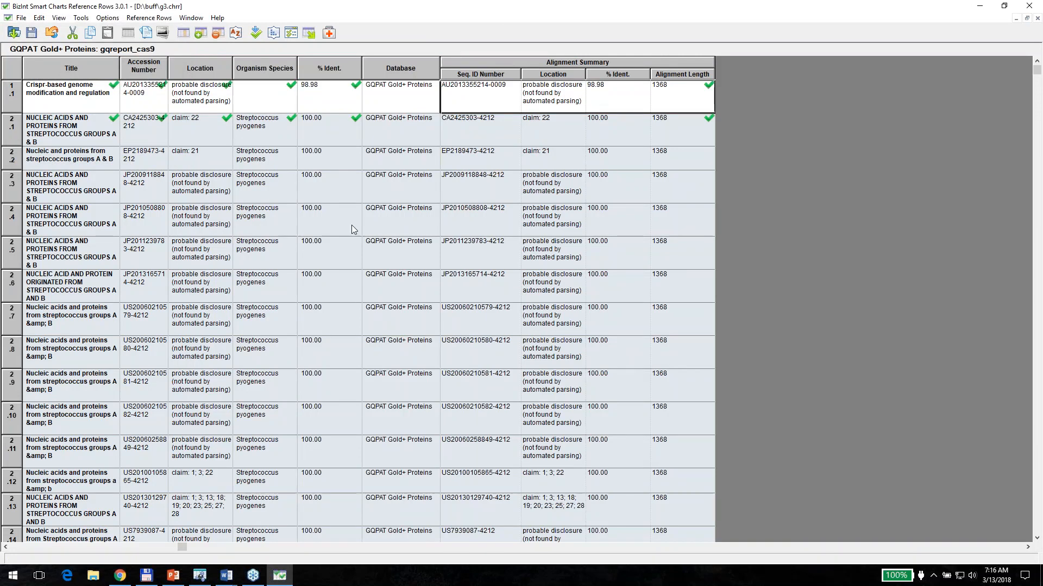
- Switch to the browser to compare the exported g4 HTML report with the subtable chart, and return to the chart
{"action": "left_click", "coordinate": [120, 577]}
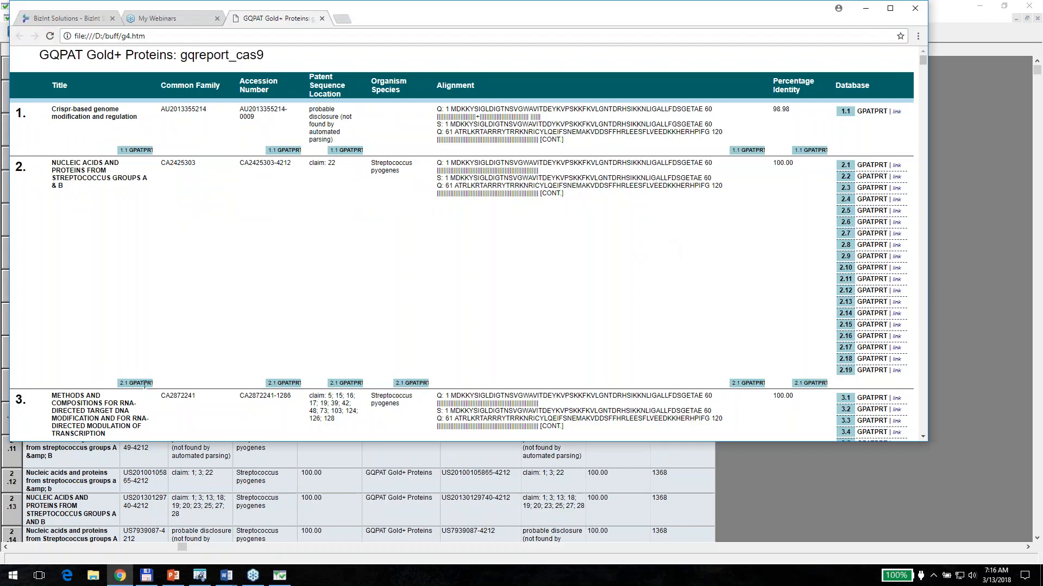
{"action": "key", "text": "alt+Tab"}
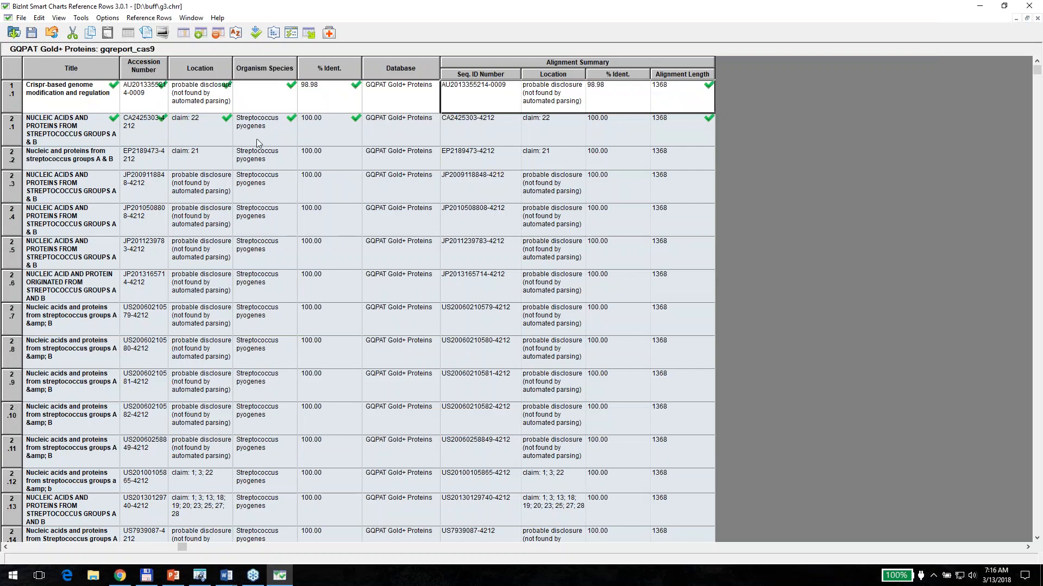
{"action": "key", "text": "alt+Tab"}
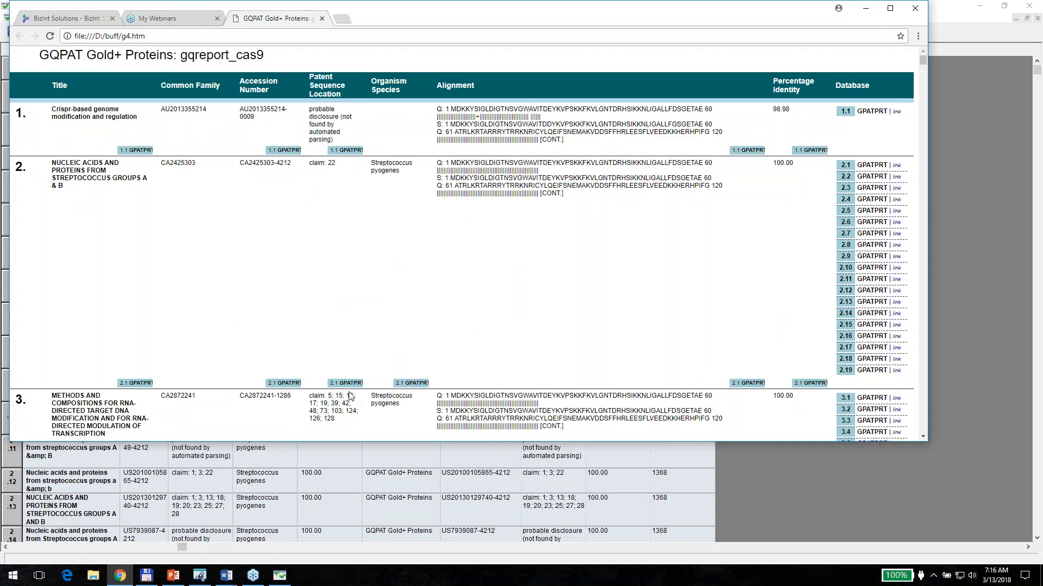
{"action": "key", "text": "alt+Tab"}
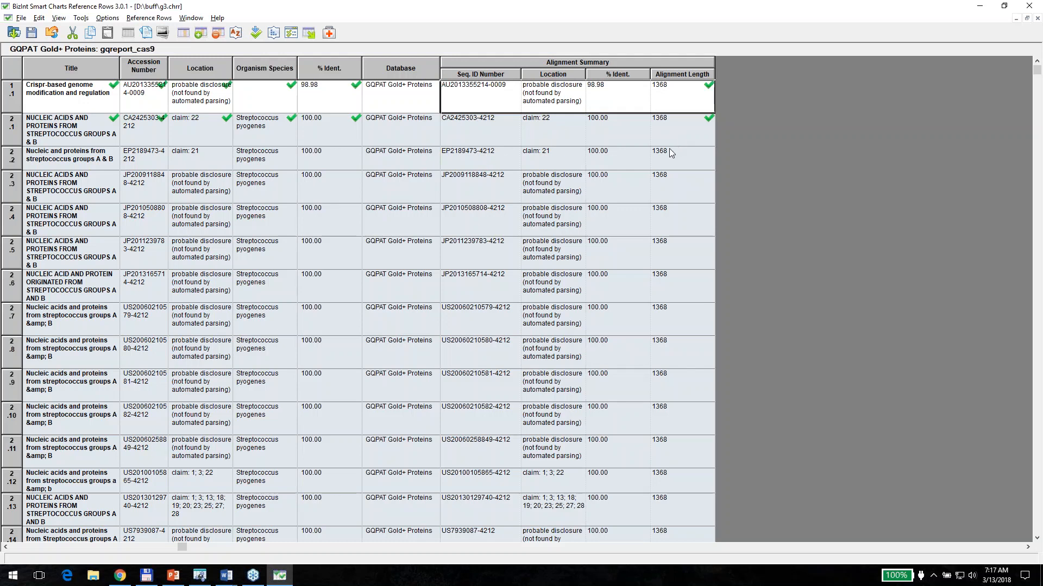
- Set the selection rule of the Alignment Summary subtable to Summarize All Values
{"action": "right_click", "coordinate": [607, 136]}
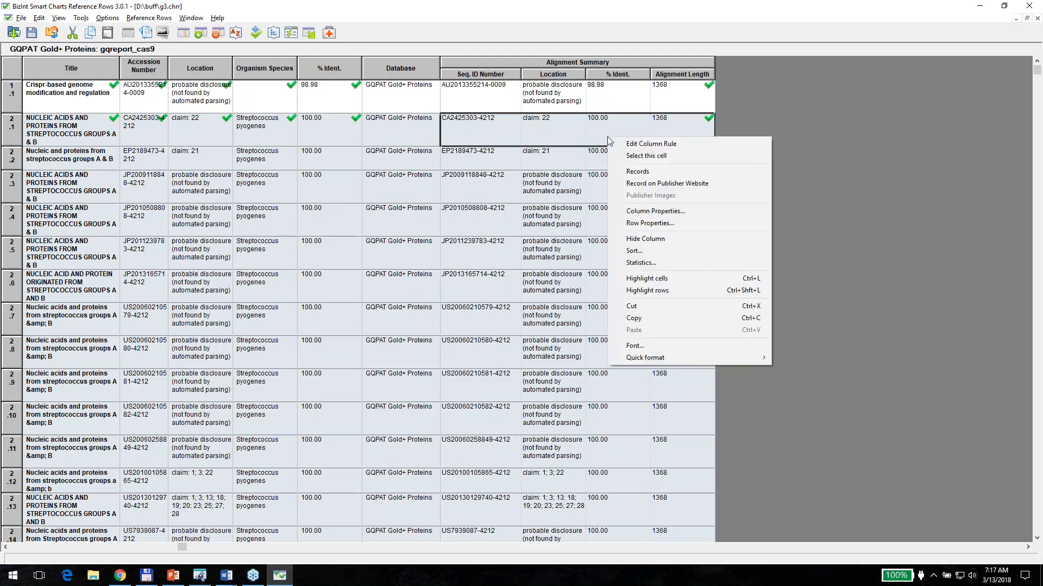
{"action": "left_click", "coordinate": [634, 145]}
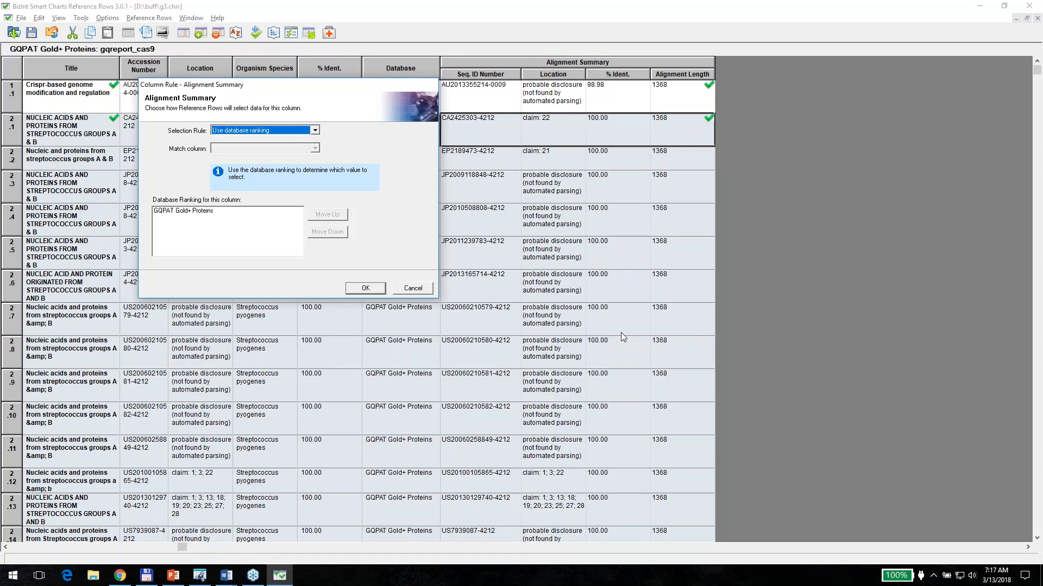
{"action": "left_click", "coordinate": [314, 130]}
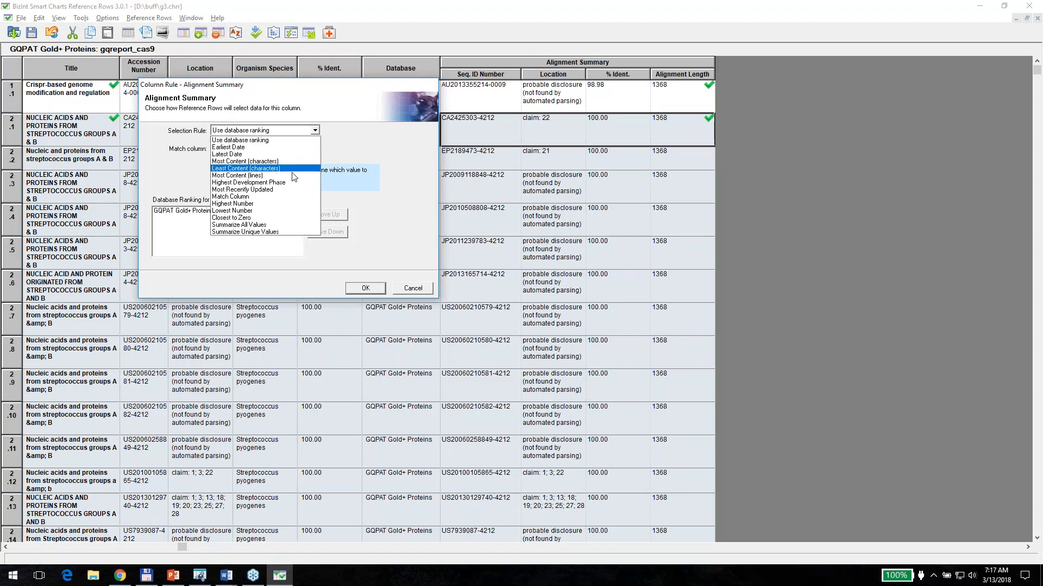
{"action": "left_click", "coordinate": [266, 225]}
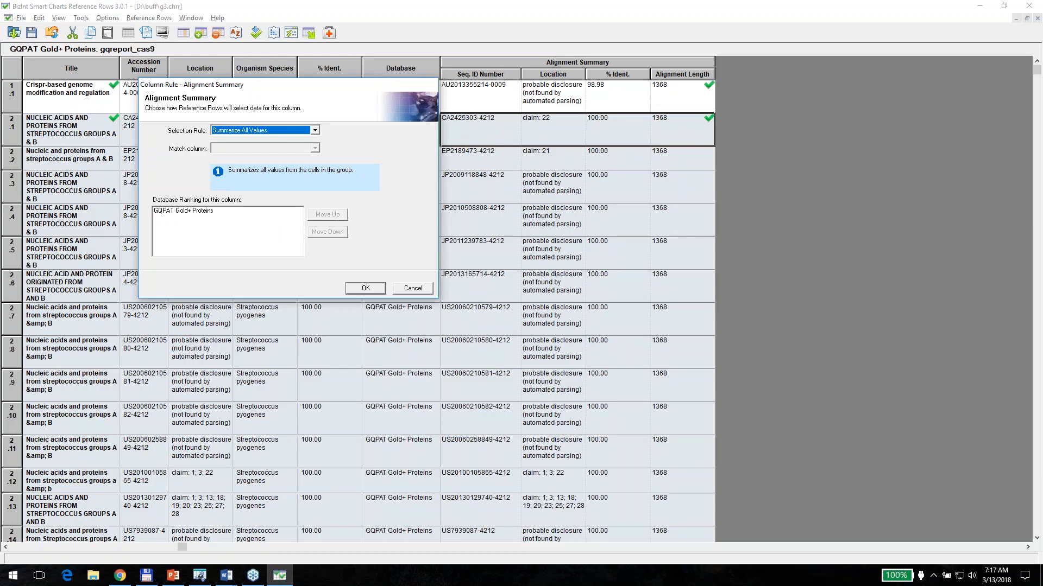
{"action": "left_click", "coordinate": [365, 289]}
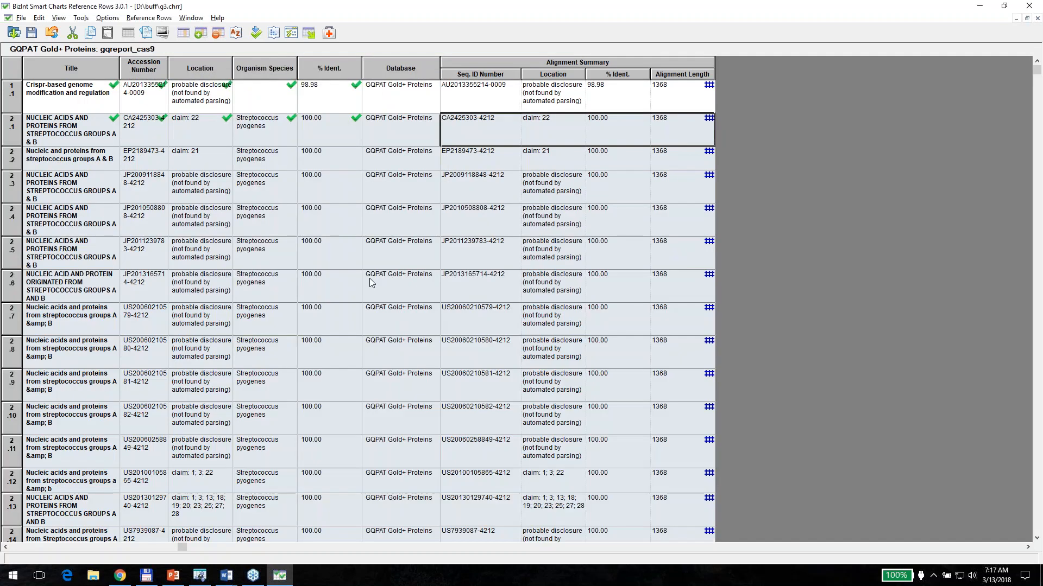
- Export the chart to HTML as g5 without including records, keeping links to the publisher website
{"action": "left_click", "coordinate": [310, 33]}
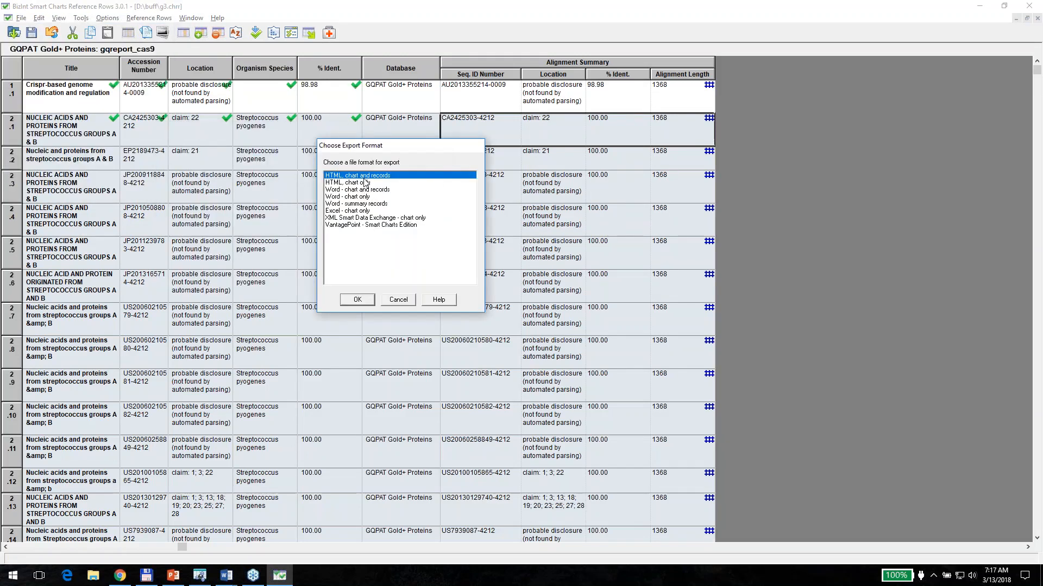
{"action": "left_click", "coordinate": [373, 300]}
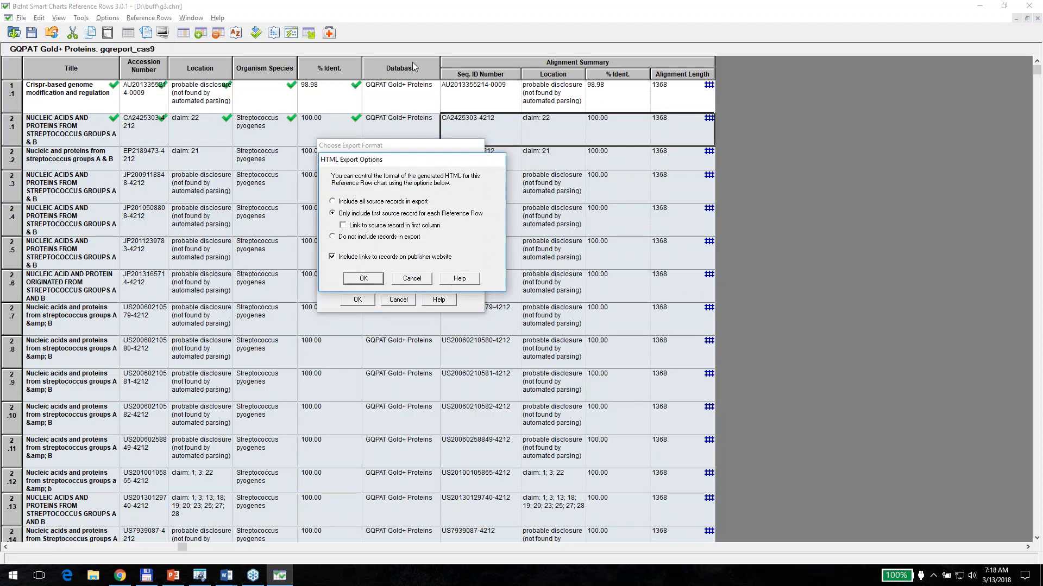
{"action": "left_click", "coordinate": [357, 239]}
{"action": "left_click", "coordinate": [363, 279]}
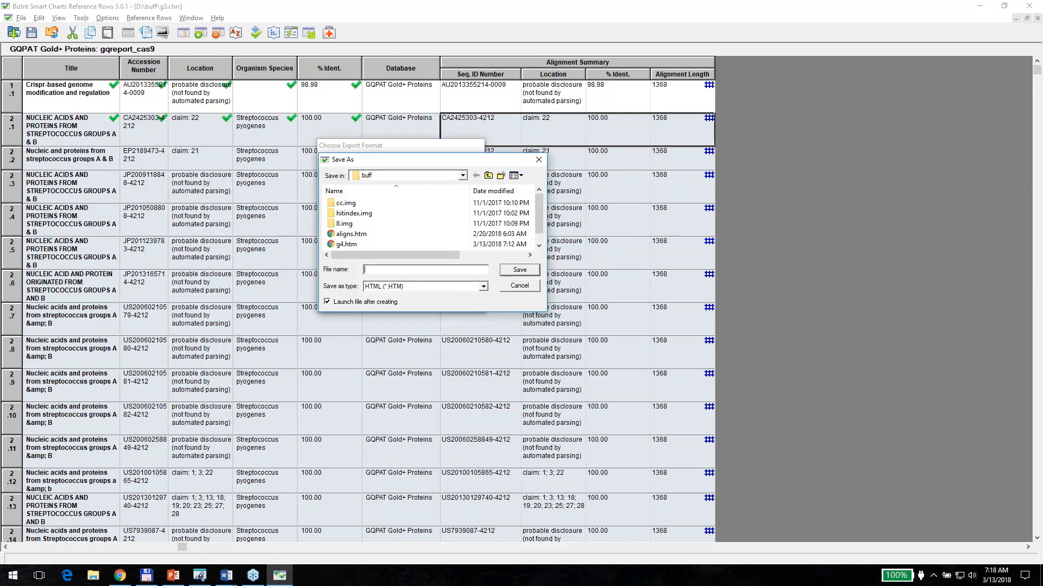
{"action": "type", "text": "g5"}
{"action": "key", "text": "Return"}
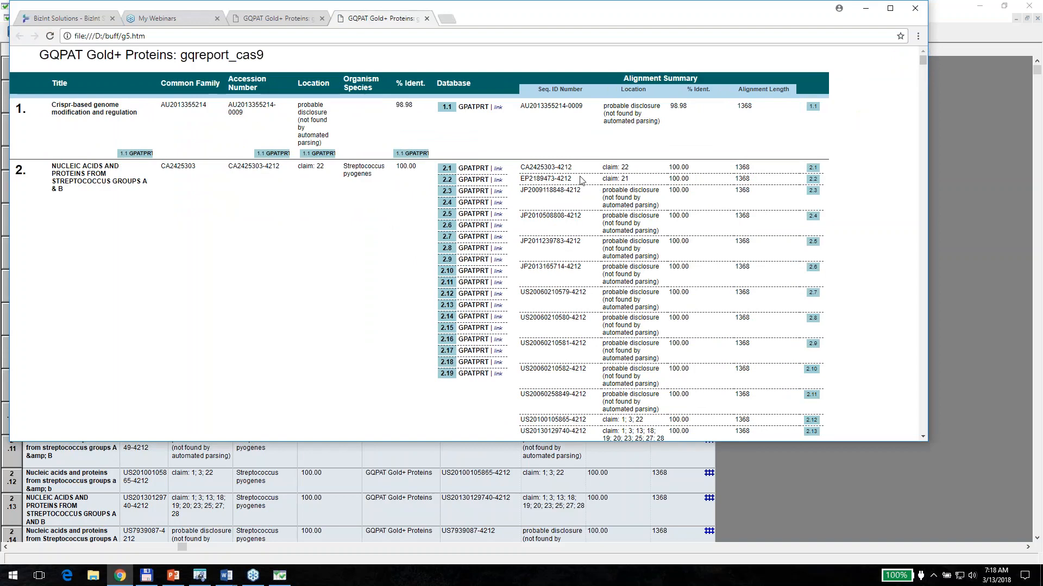
- Examine how the Alignment Summary lists every family member in the exported g5 report, and return to the chart
{"action": "scroll", "coordinate": [570, 214], "scroll_direction": "down", "scroll_amount": 2}
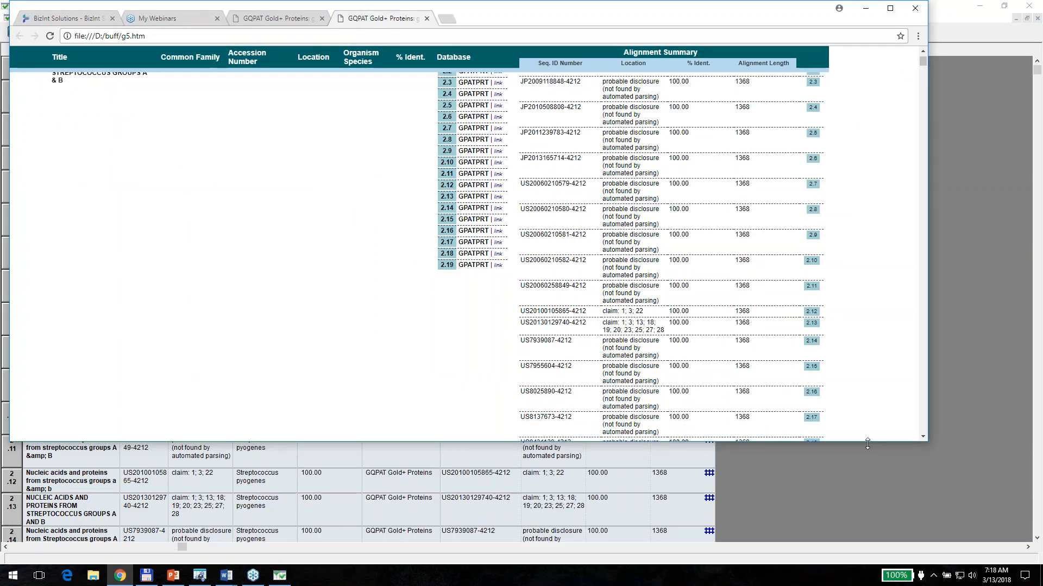
{"action": "left_click_drag", "start_coordinate": [869, 441], "coordinate": [870, 543]}
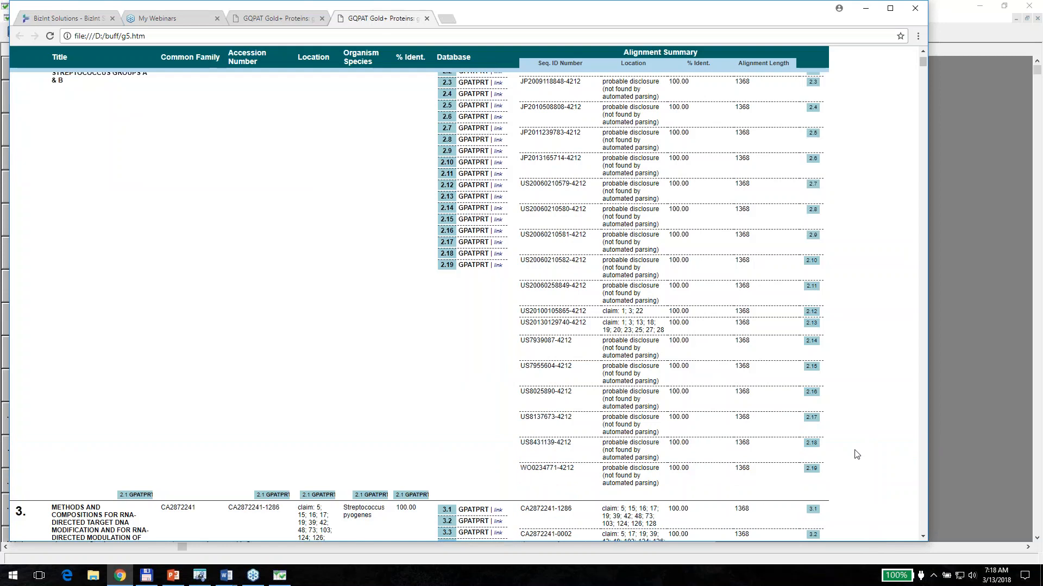
{"action": "scroll", "coordinate": [857, 454], "scroll_direction": "up", "scroll_amount": 2}
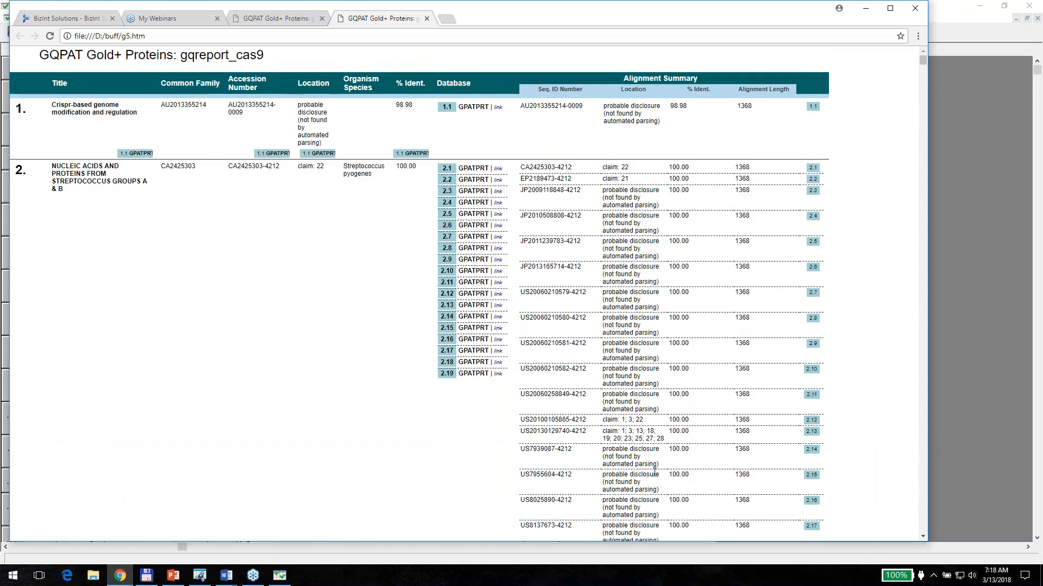
{"action": "scroll", "coordinate": [655, 473], "scroll_direction": "down", "scroll_amount": 4}
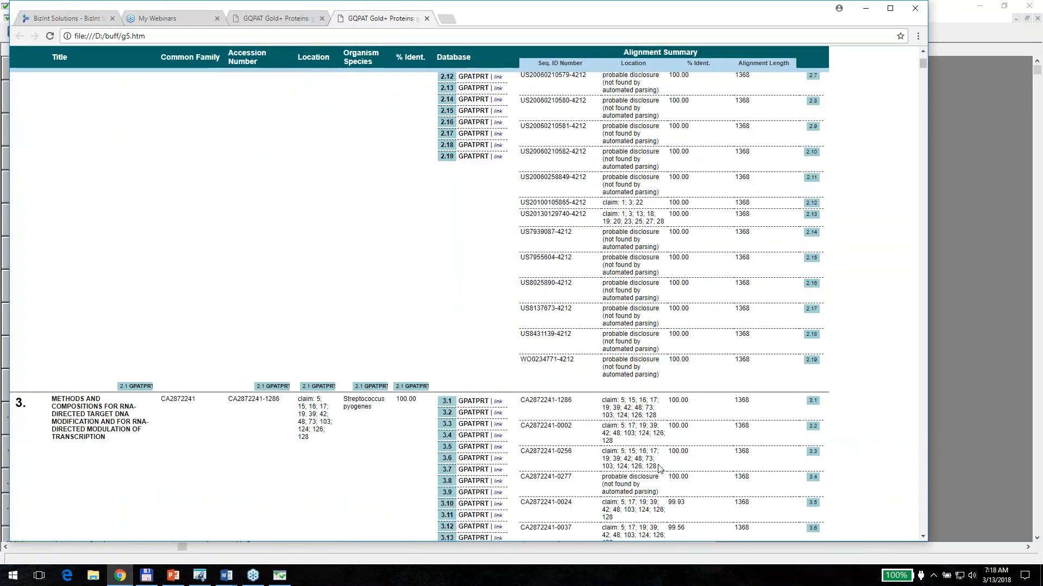
{"action": "scroll", "coordinate": [659, 468], "scroll_direction": "down", "scroll_amount": 1}
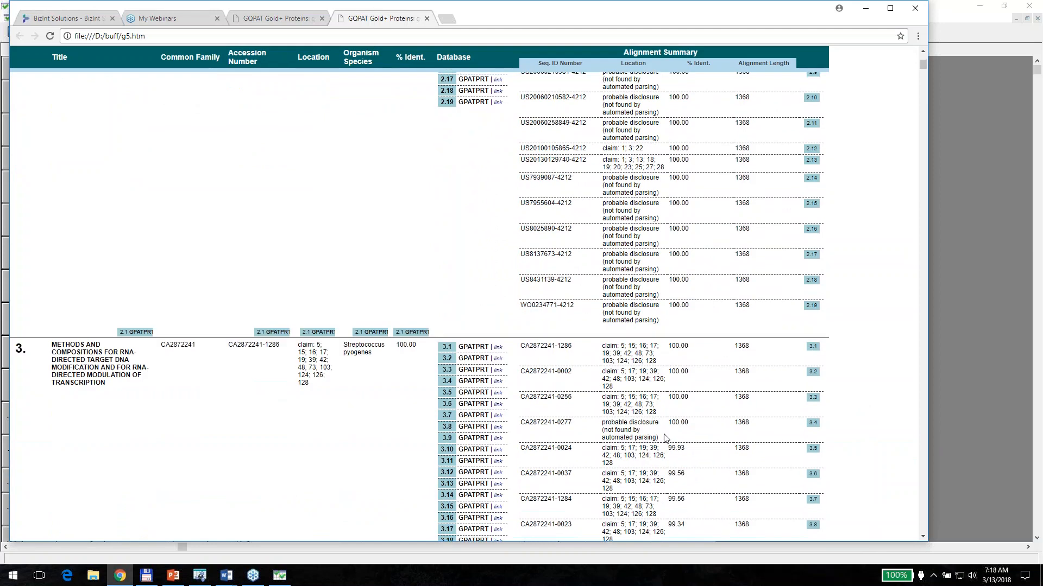
{"action": "scroll", "coordinate": [663, 440], "scroll_direction": "up", "scroll_amount": 1}
{"action": "scroll", "coordinate": [664, 441], "scroll_direction": "down", "scroll_amount": 2}
{"action": "scroll", "coordinate": [663, 445], "scroll_direction": "up", "scroll_amount": 5}
{"action": "scroll", "coordinate": [733, 338], "scroll_direction": "down", "scroll_amount": 6}
{"action": "scroll", "coordinate": [733, 338], "scroll_direction": "down", "scroll_amount": 2}
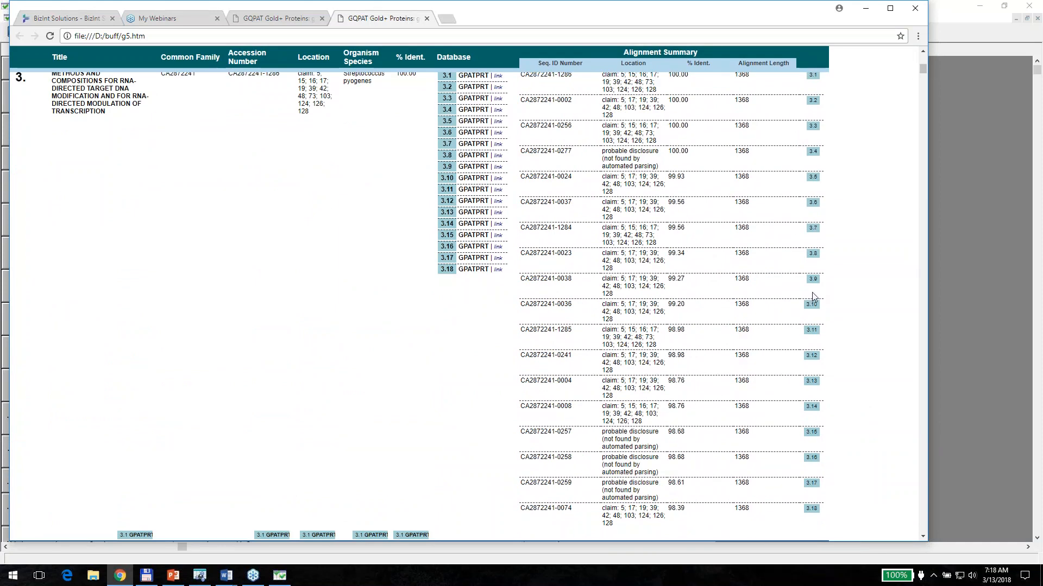
{"action": "scroll", "coordinate": [813, 296], "scroll_direction": "up", "scroll_amount": 1}
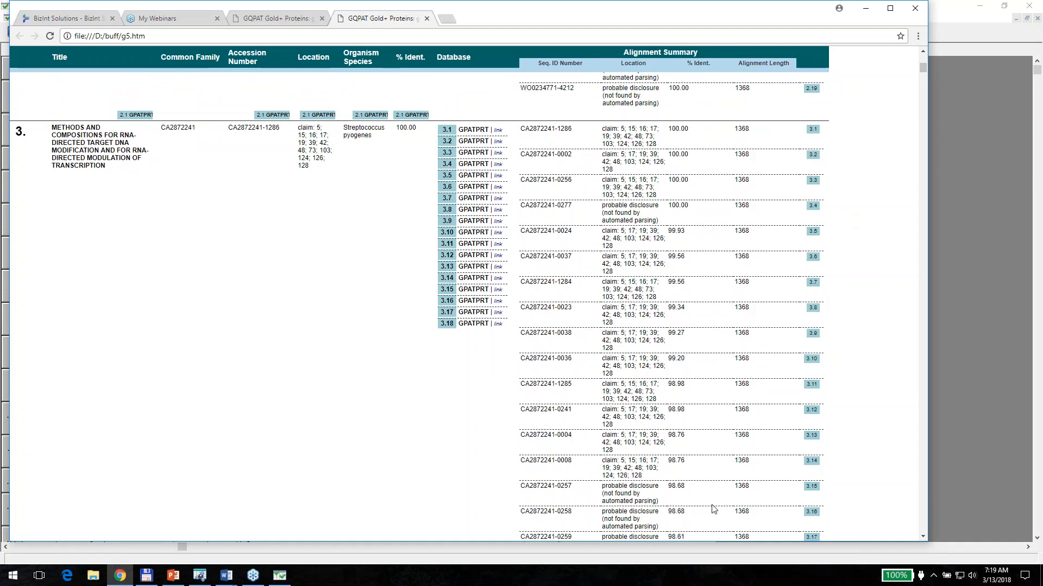
{"action": "left_click", "coordinate": [946, 13]}
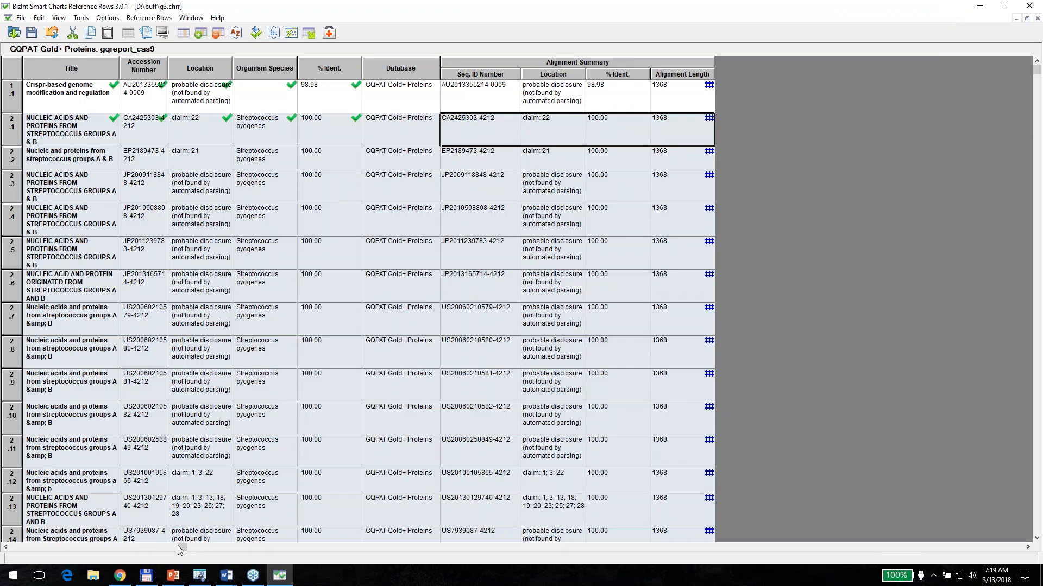
- Switch to Smart Charts for Patents and open patbase_cas9.bpd from the seq2018 folder in Total Commander
{"action": "left_click", "coordinate": [204, 583]}
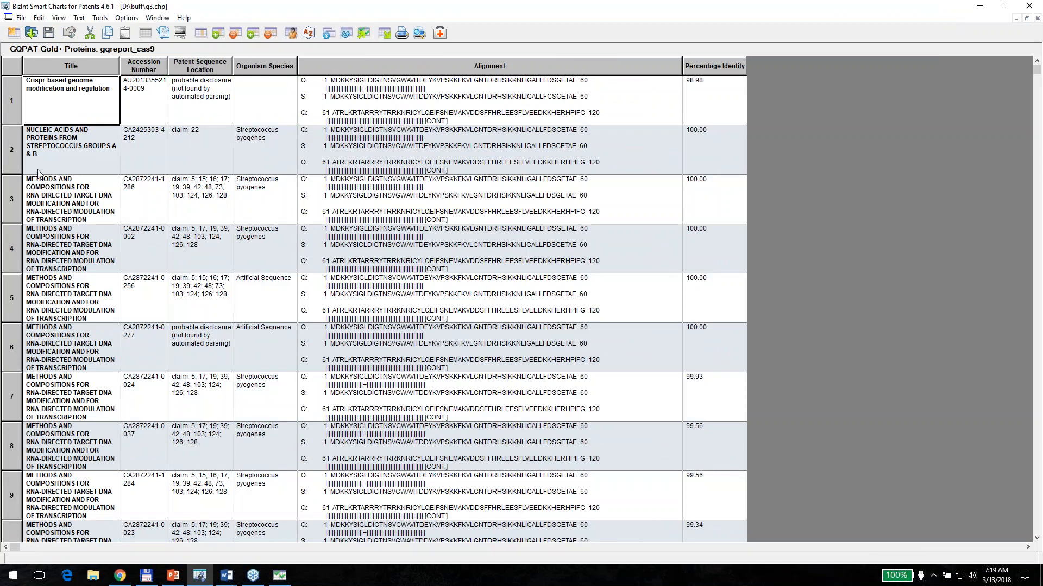
{"action": "left_click", "coordinate": [152, 580]}
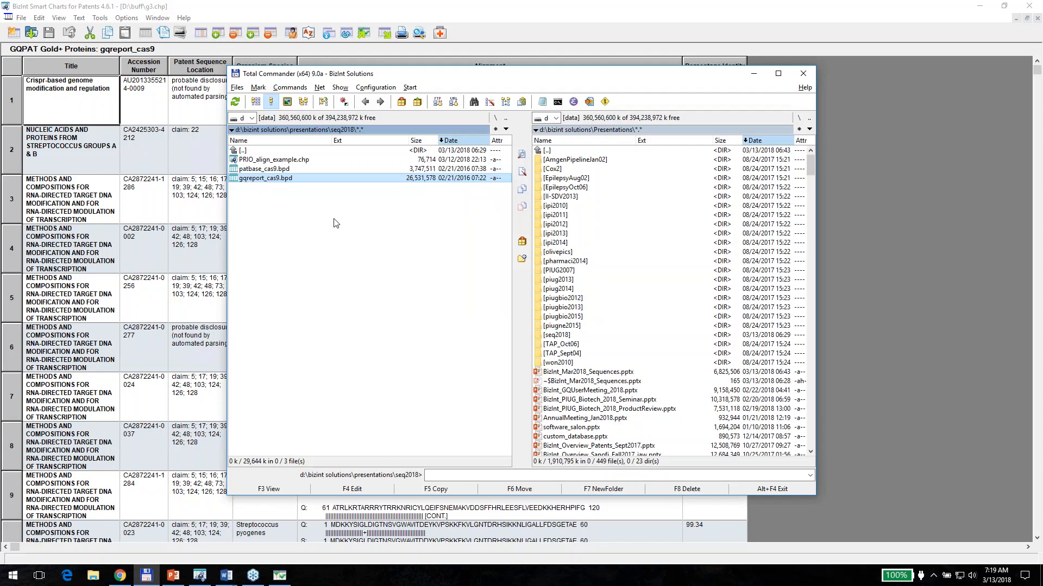
{"action": "left_click", "coordinate": [274, 170]}
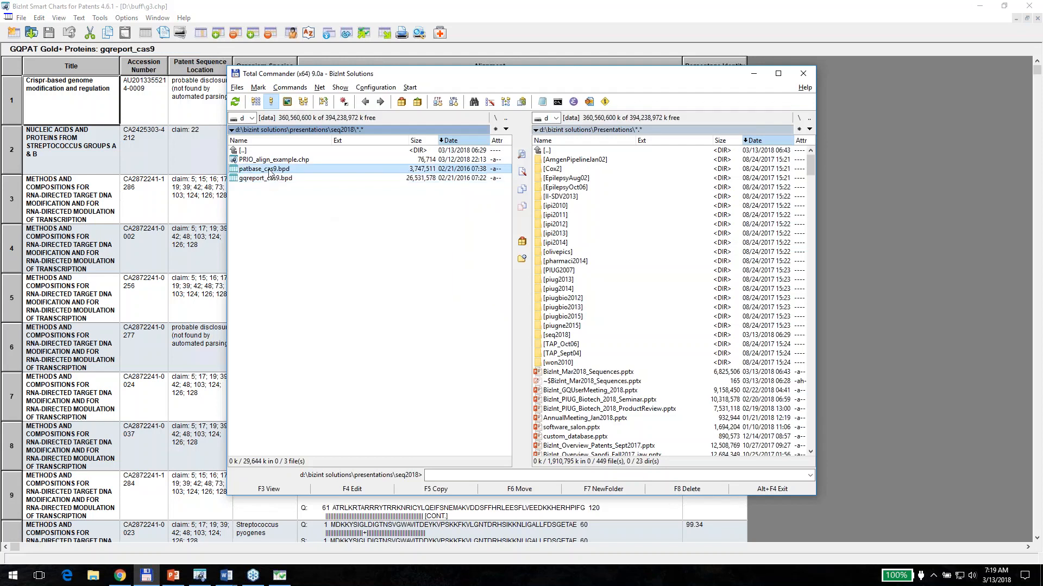
{"action": "double_click", "coordinate": [270, 169]}
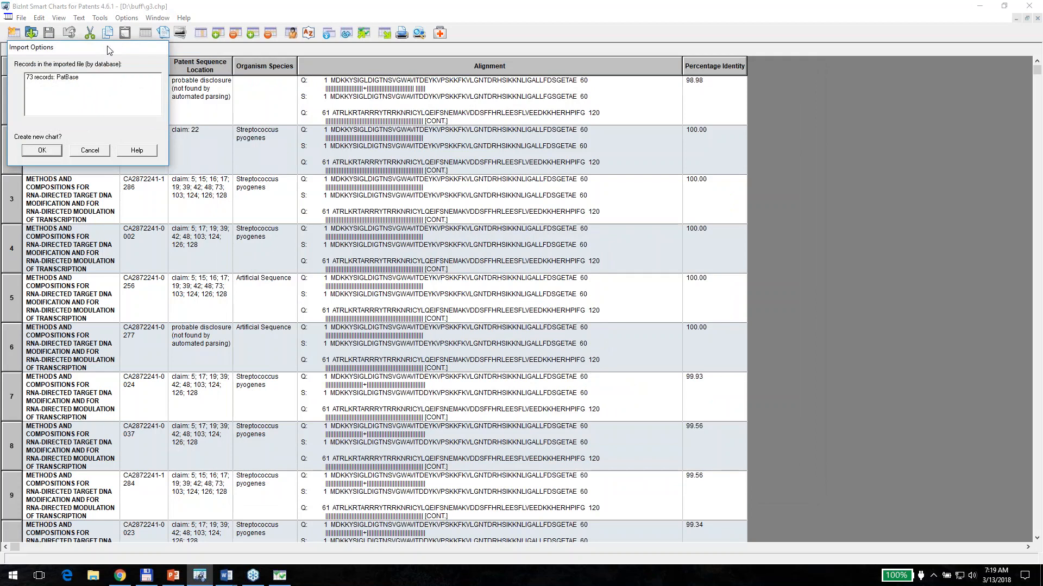
- Import the PatBase records into a new chart based on the Technology Review chart template
{"action": "left_click_drag", "start_coordinate": [109, 46], "coordinate": [226, 90]}
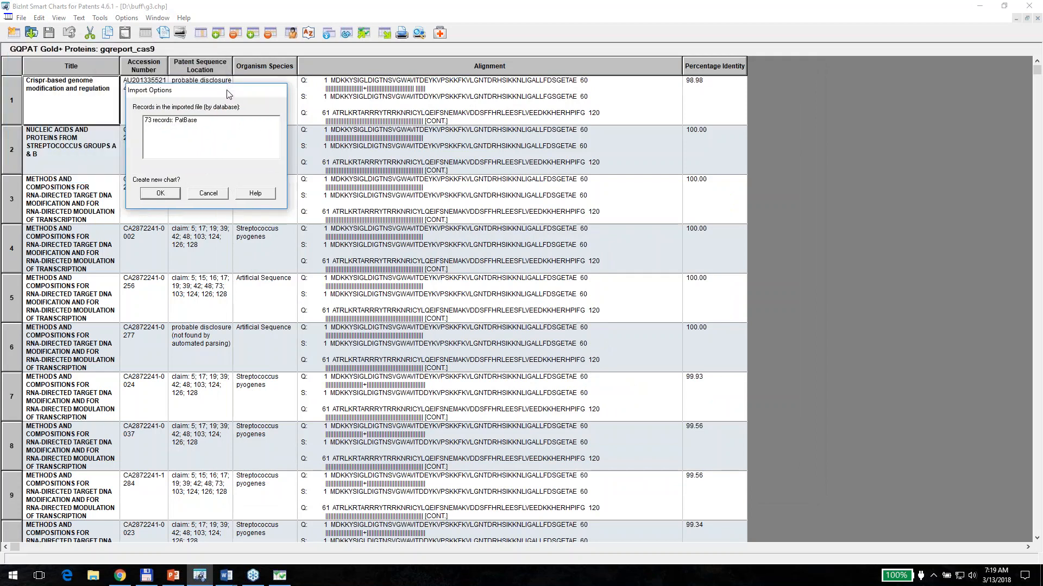
{"action": "left_click", "coordinate": [172, 195]}
{"action": "left_click_drag", "start_coordinate": [133, 49], "coordinate": [250, 100]}
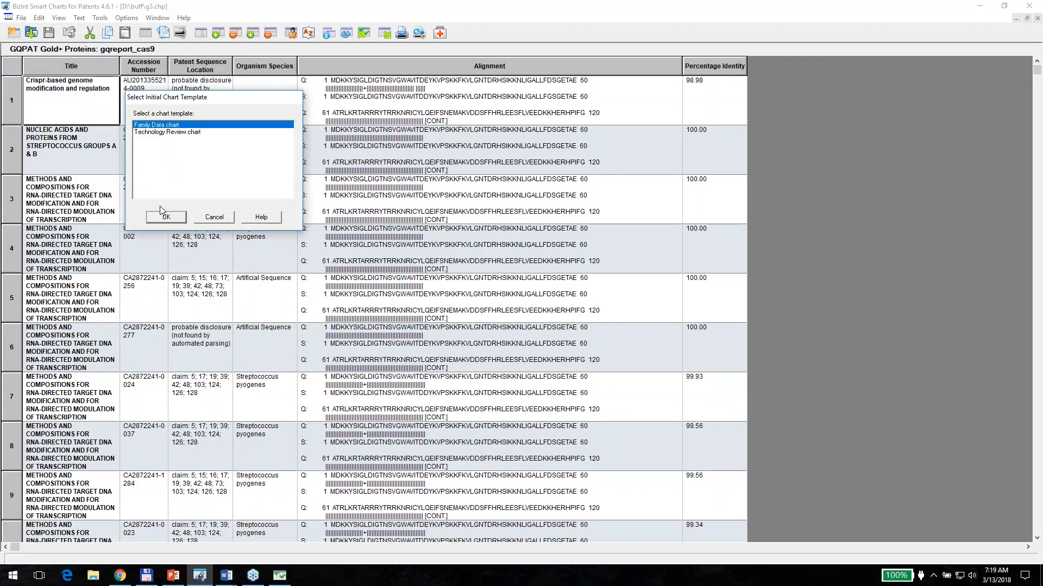
{"action": "left_click", "coordinate": [190, 134]}
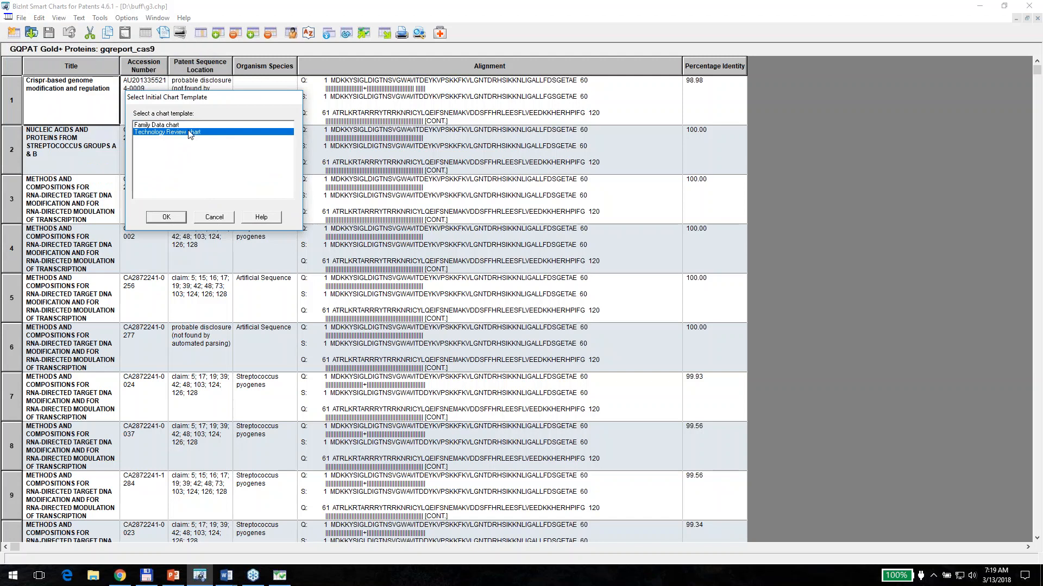
{"action": "double_click", "coordinate": [189, 134]}
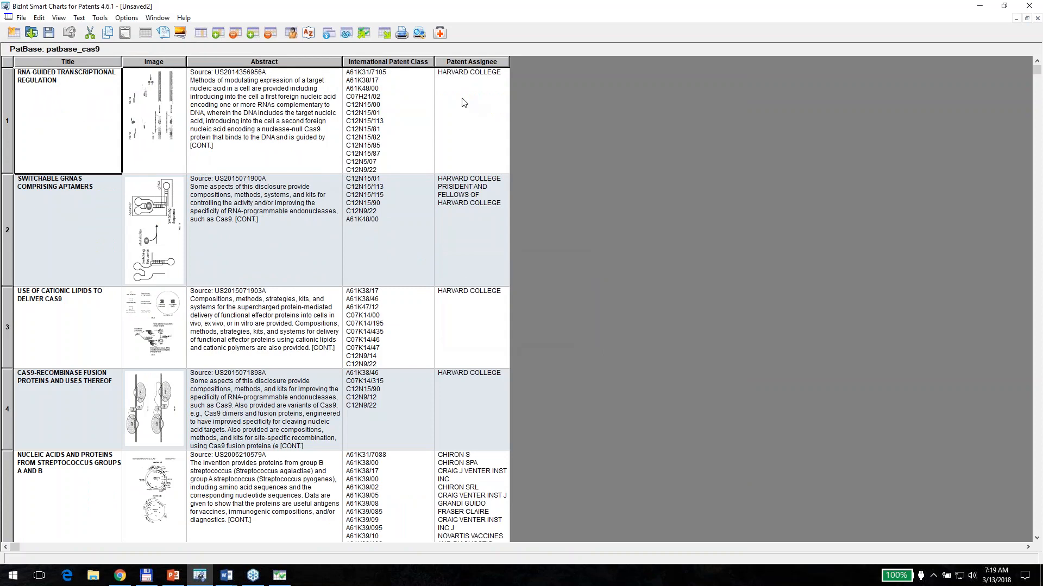
- Display the Probable Assignee column after Patent Assignee in the PatBase chart and compare the two assignee columns
{"action": "left_click", "coordinate": [58, 18]}
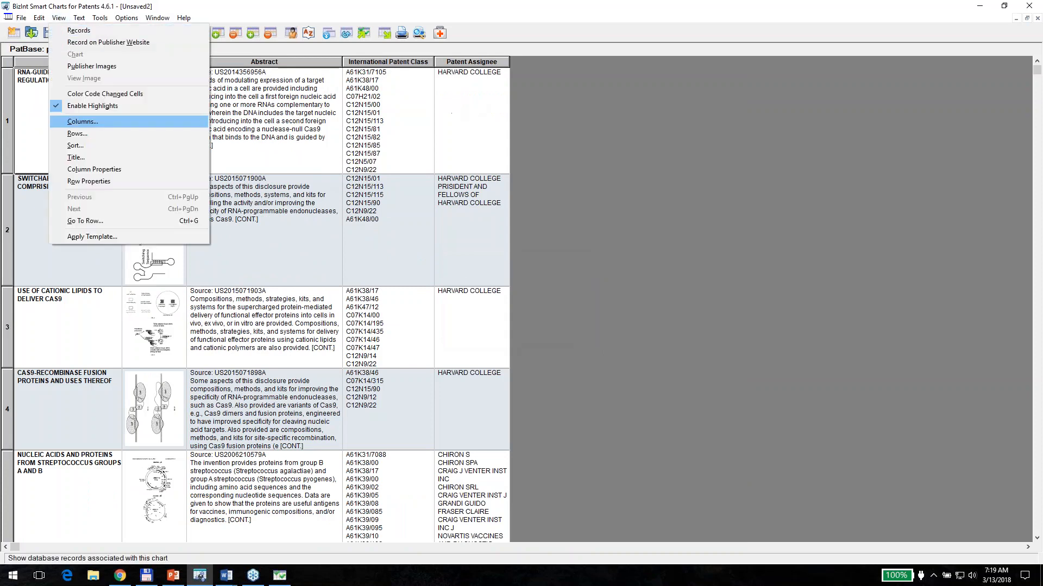
{"action": "left_click", "coordinate": [70, 122]}
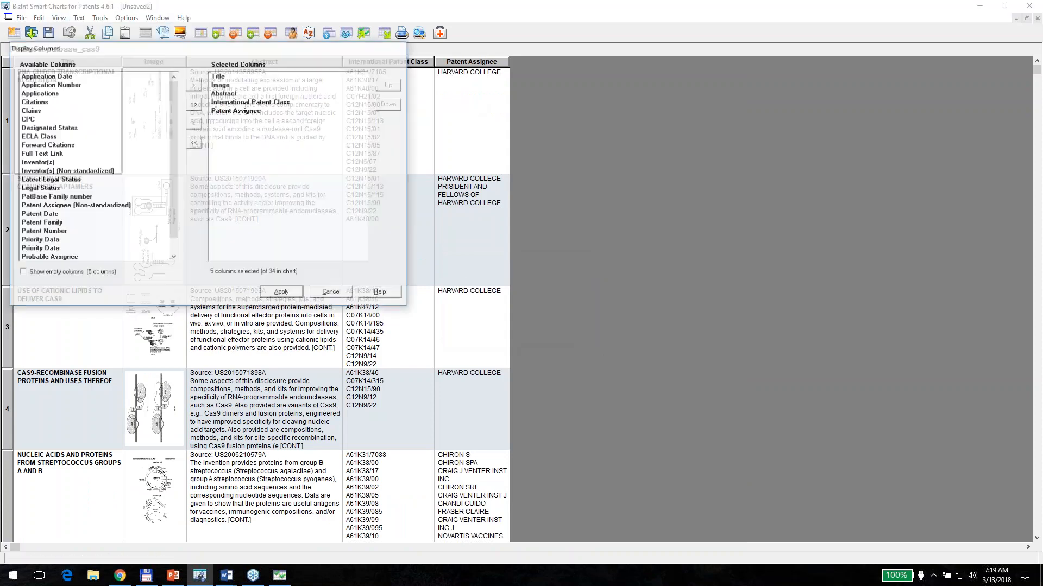
{"action": "scroll", "coordinate": [75, 224], "scroll_direction": "down", "scroll_amount": 1}
{"action": "scroll", "coordinate": [75, 225], "scroll_direction": "down", "scroll_amount": 1}
{"action": "double_click", "coordinate": [61, 240]}
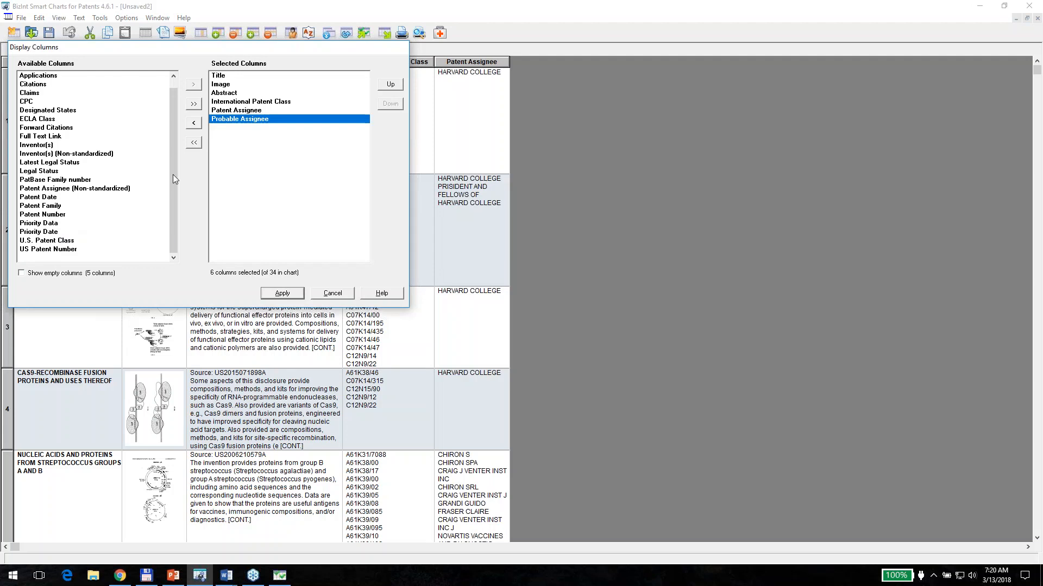
{"action": "scroll", "coordinate": [103, 157], "scroll_direction": "up", "scroll_amount": 1}
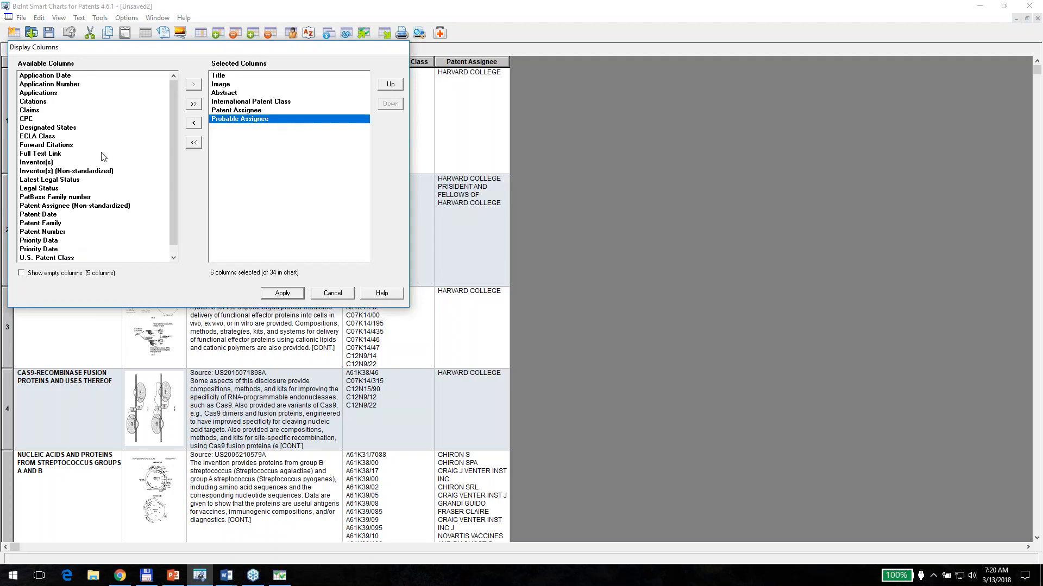
{"action": "scroll", "coordinate": [103, 156], "scroll_direction": "down", "scroll_amount": 1}
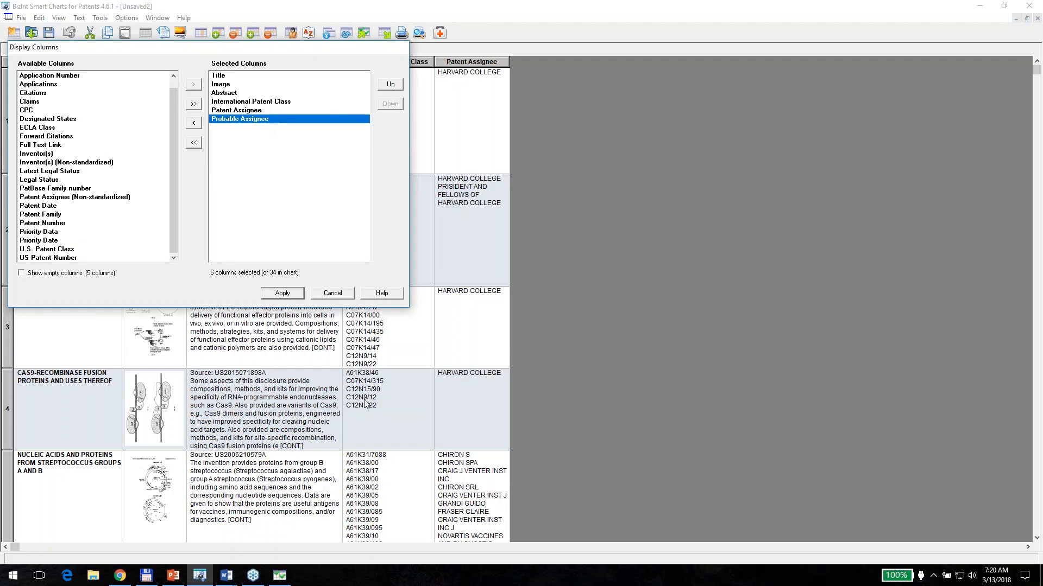
{"action": "left_click", "coordinate": [284, 296]}
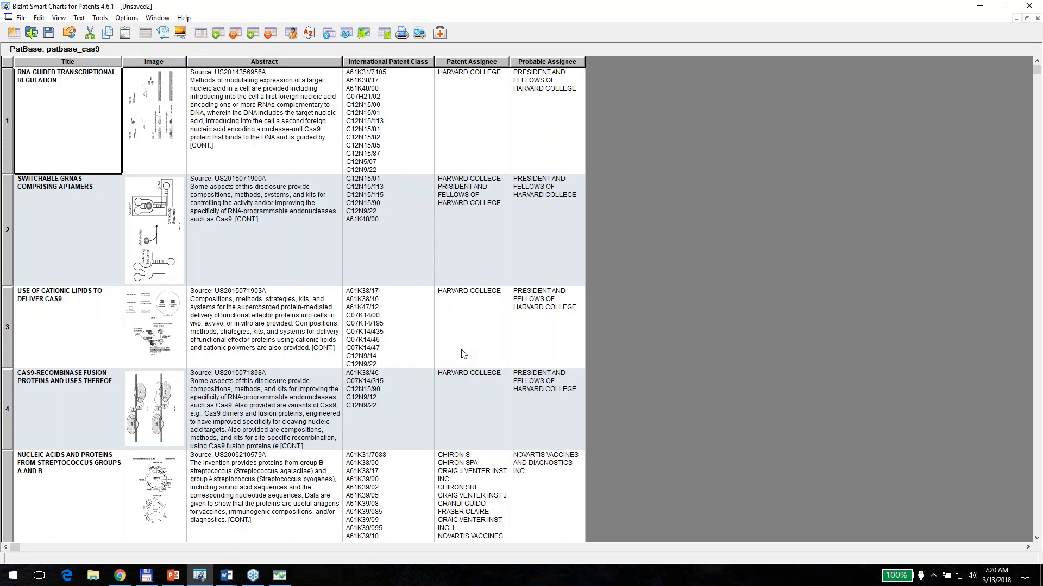
{"action": "left_click", "coordinate": [477, 187]}
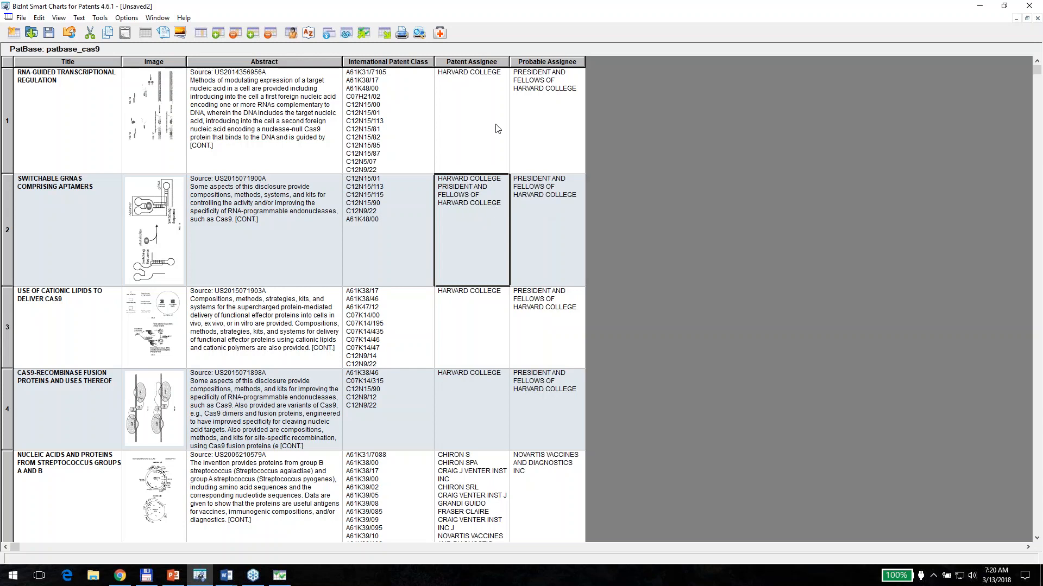
{"action": "left_click", "coordinate": [471, 112]}
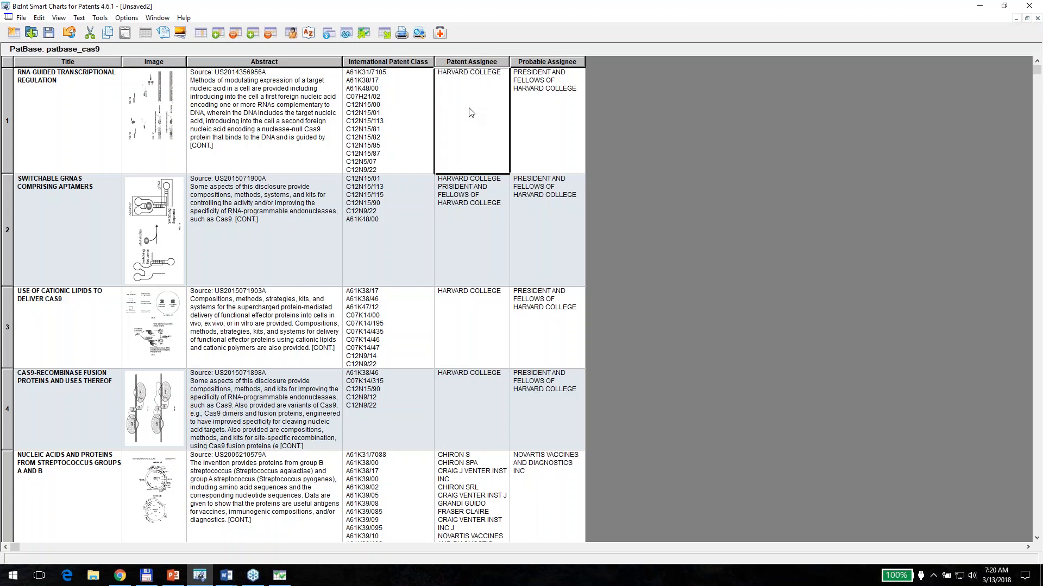
- Start a combined chart with patbase_cas9 as the key chart and gqreport_cas9 as the chart to combine with it
{"action": "left_click", "coordinate": [22, 18]}
{"action": "left_click", "coordinate": [48, 70]}
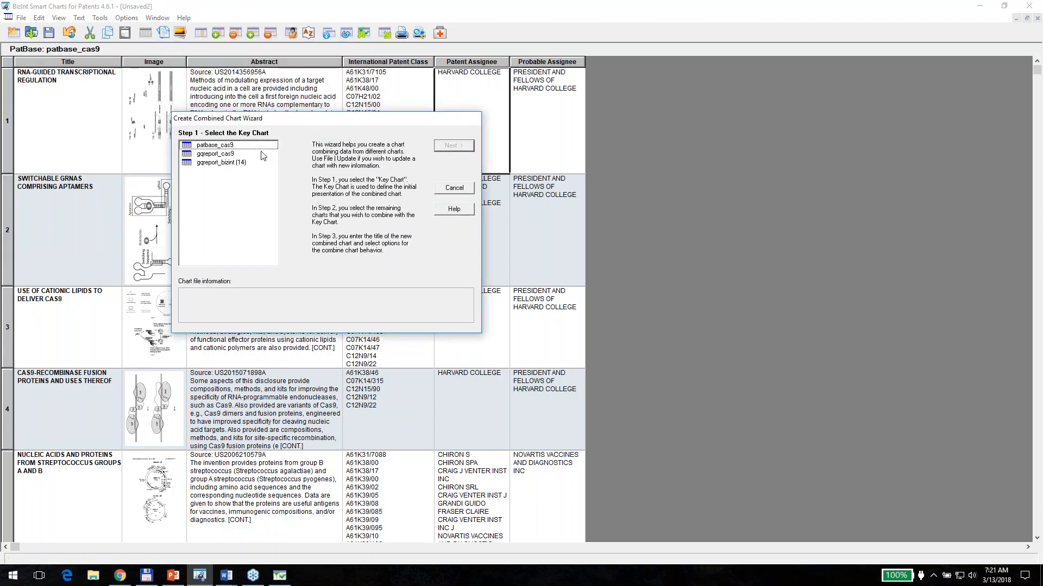
{"action": "left_click", "coordinate": [244, 145]}
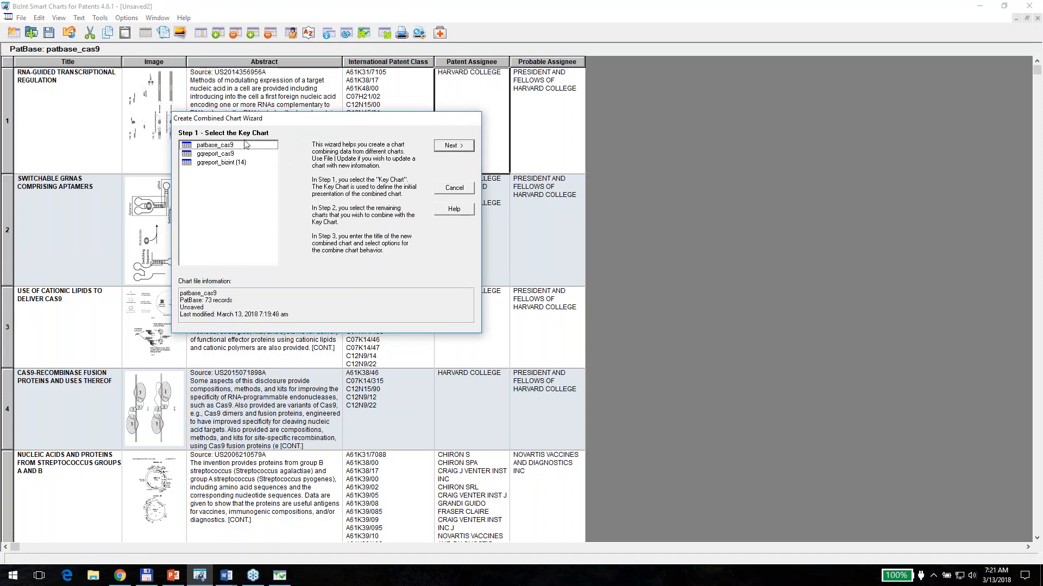
{"action": "left_click", "coordinate": [453, 146]}
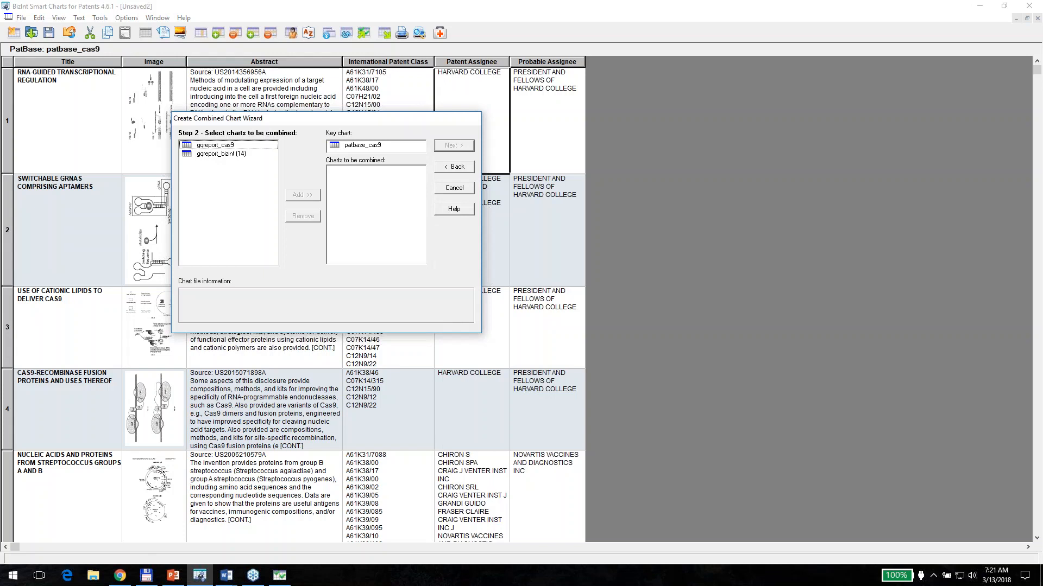
{"action": "left_click", "coordinate": [219, 148]}
{"action": "left_click", "coordinate": [313, 196]}
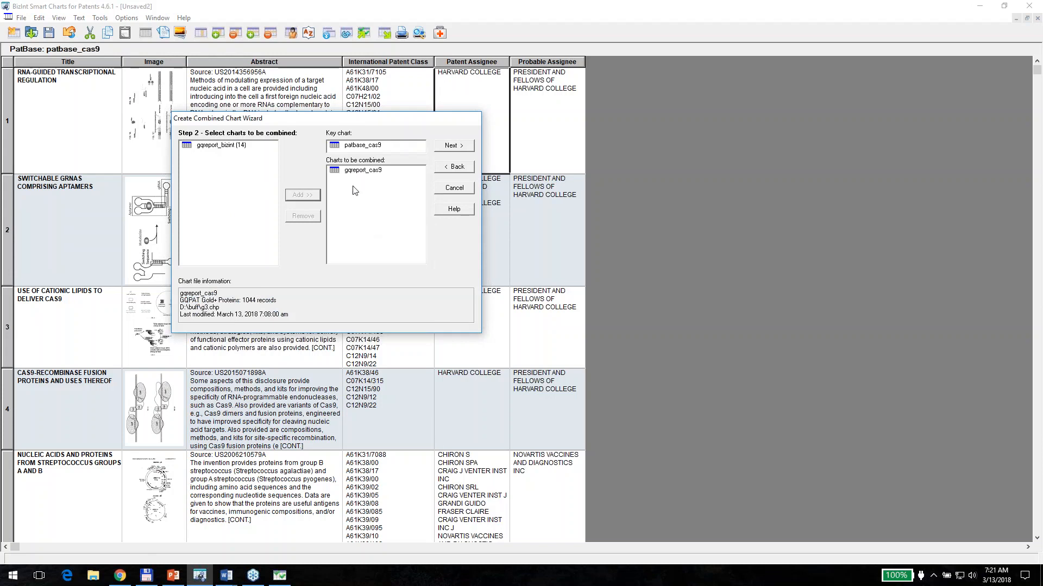
- Title the combined chart CAS9, choose to combine without removing duplicates, and create it
{"action": "left_click", "coordinate": [453, 146]}
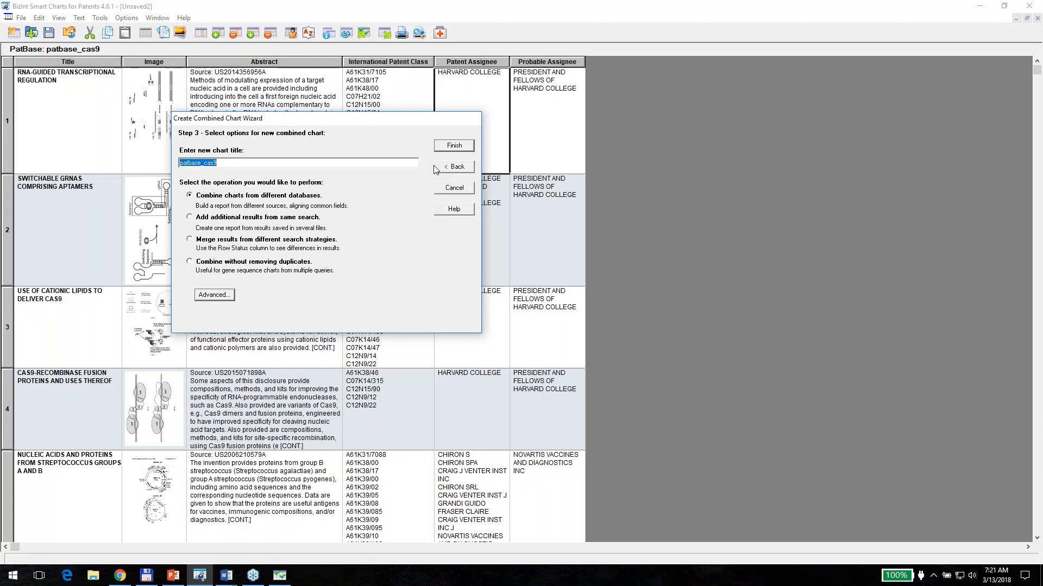
{"action": "type", "text": "CAS9"}
{"action": "left_click", "coordinate": [194, 263]}
{"action": "left_click", "coordinate": [470, 145]}
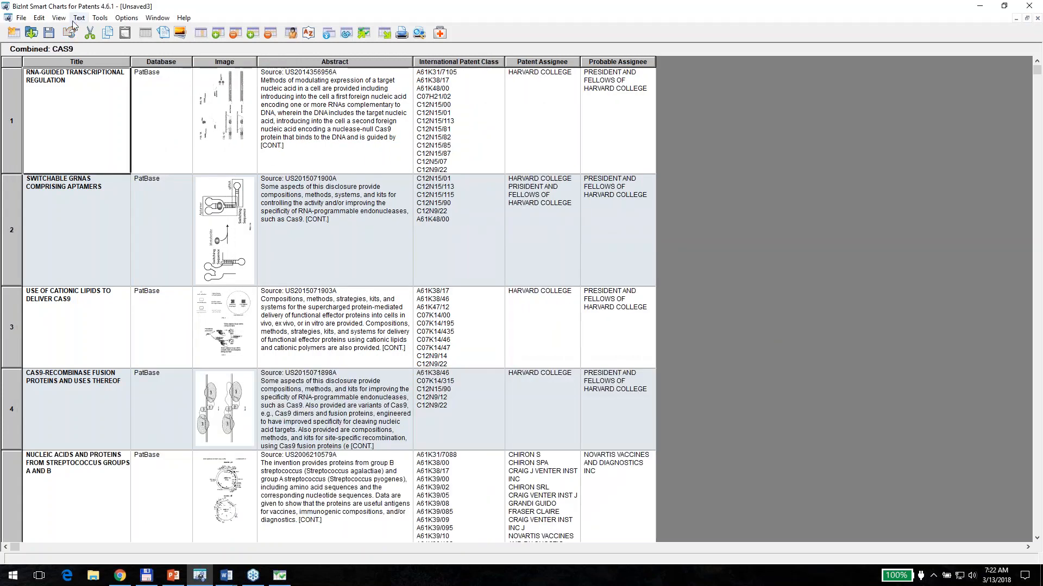
- Identify the common patent families in the combined chart and sort its rows by Common Family
{"action": "left_click", "coordinate": [100, 18]}
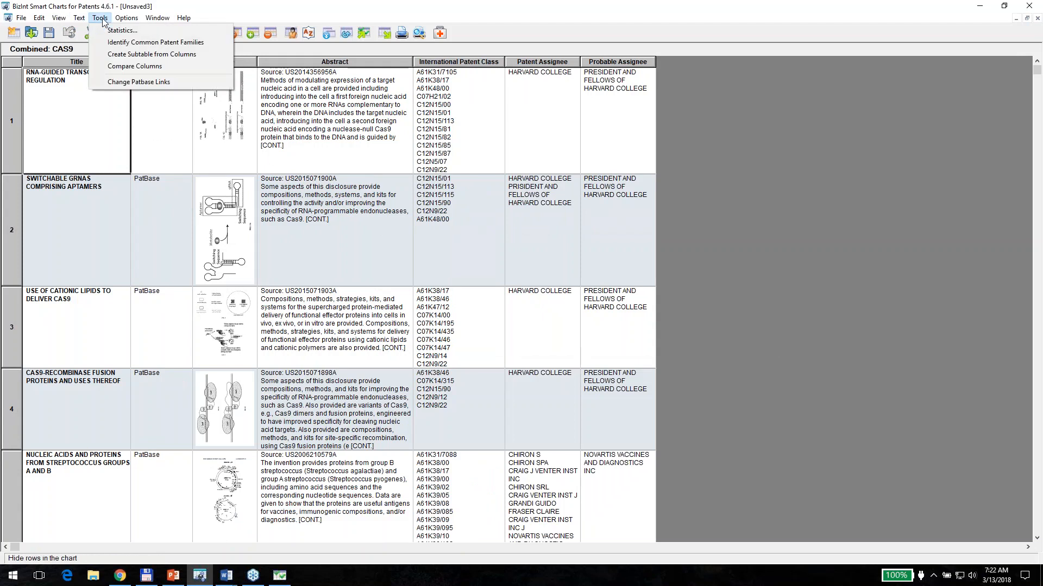
{"action": "left_click", "coordinate": [129, 42]}
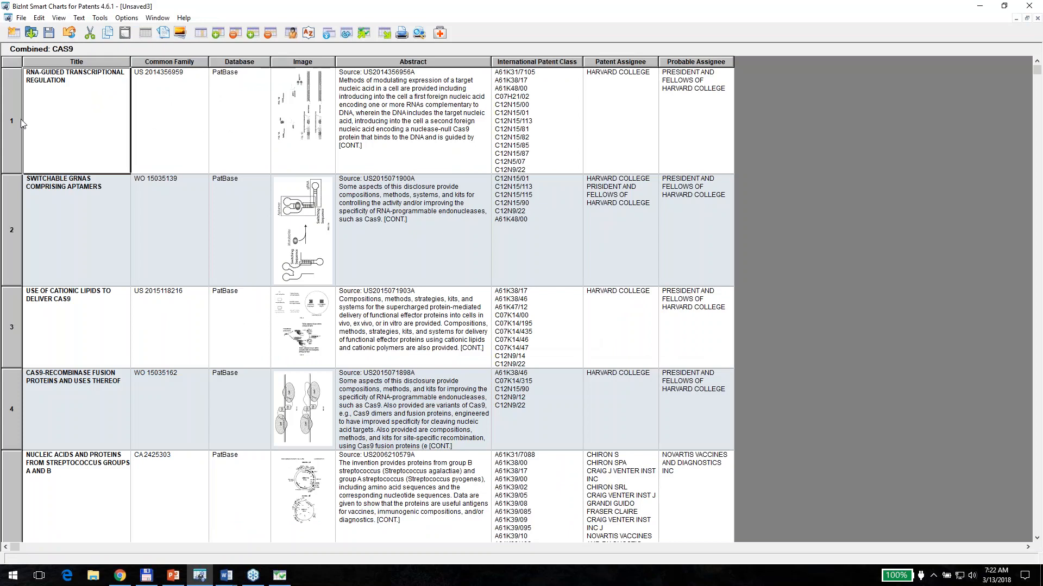
{"action": "left_click", "coordinate": [171, 86]}
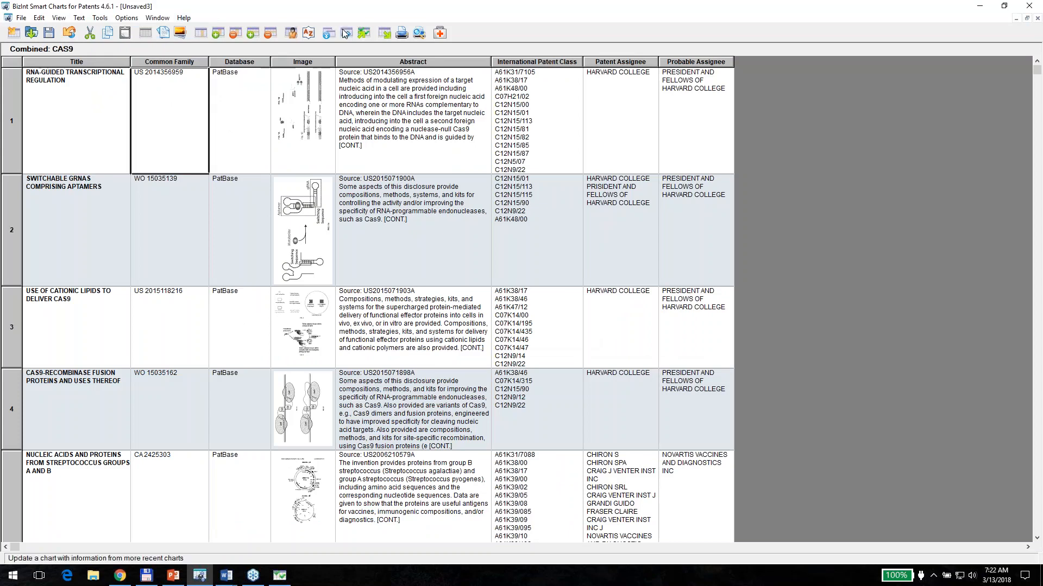
{"action": "left_click", "coordinate": [308, 33]}
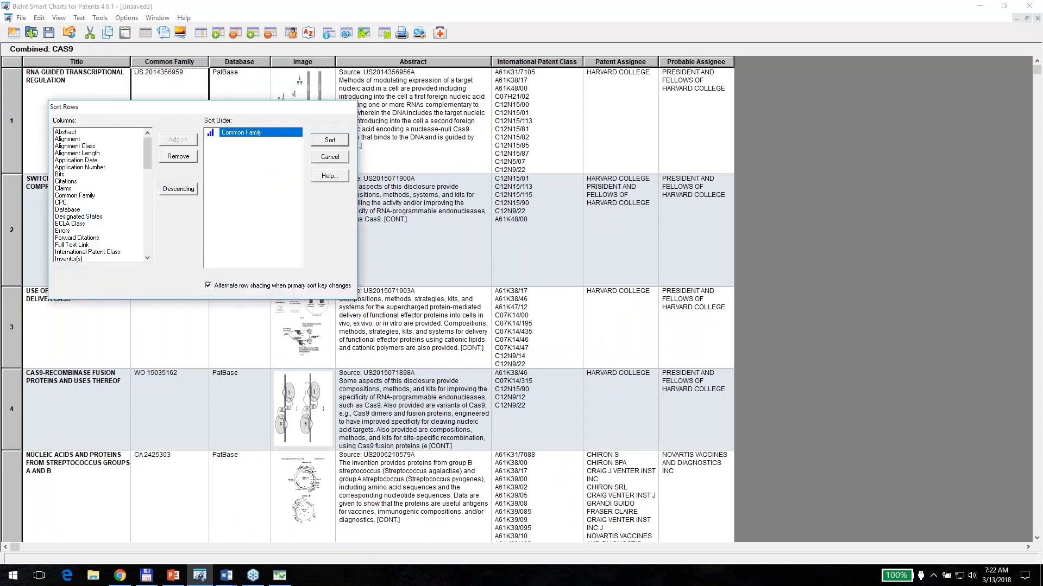
{"action": "left_click", "coordinate": [341, 143]}
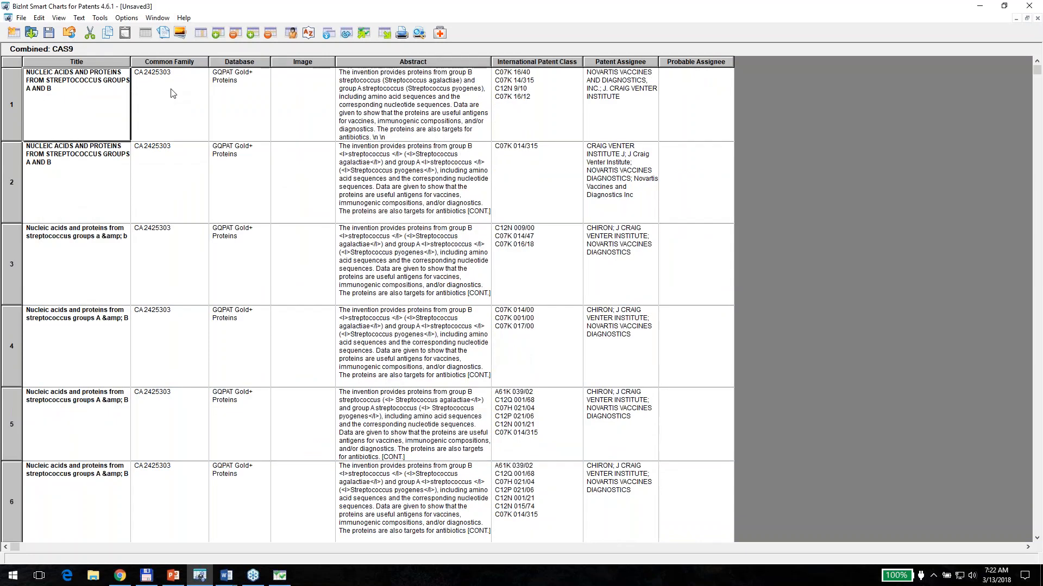
- Review the records of the first common family and add the Patent Sequence Location column after Probable Assignee
{"action": "scroll", "coordinate": [173, 93], "scroll_direction": "down", "scroll_amount": 7}
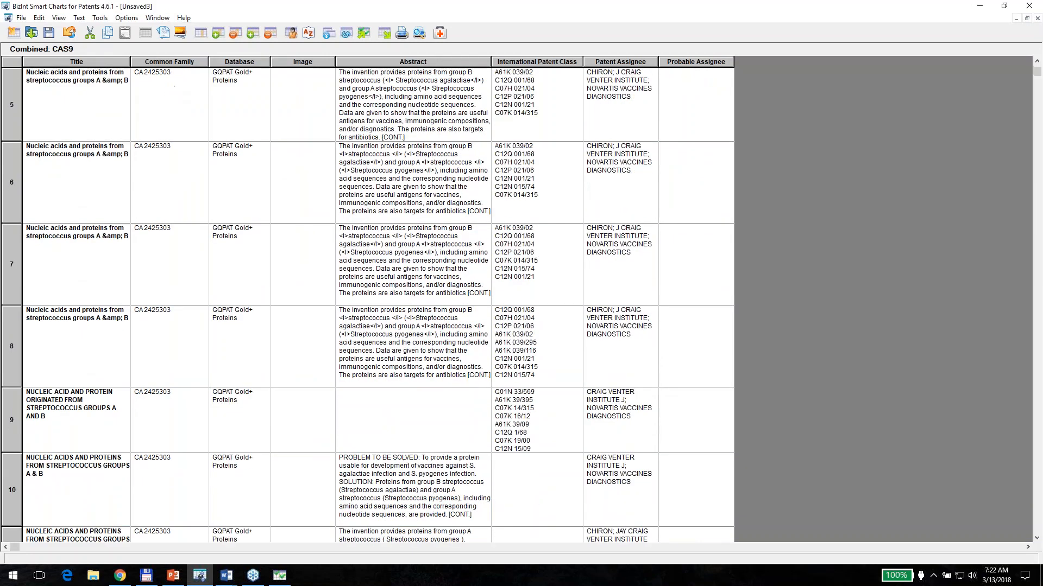
{"action": "scroll", "coordinate": [226, 381], "scroll_direction": "down", "scroll_amount": 6}
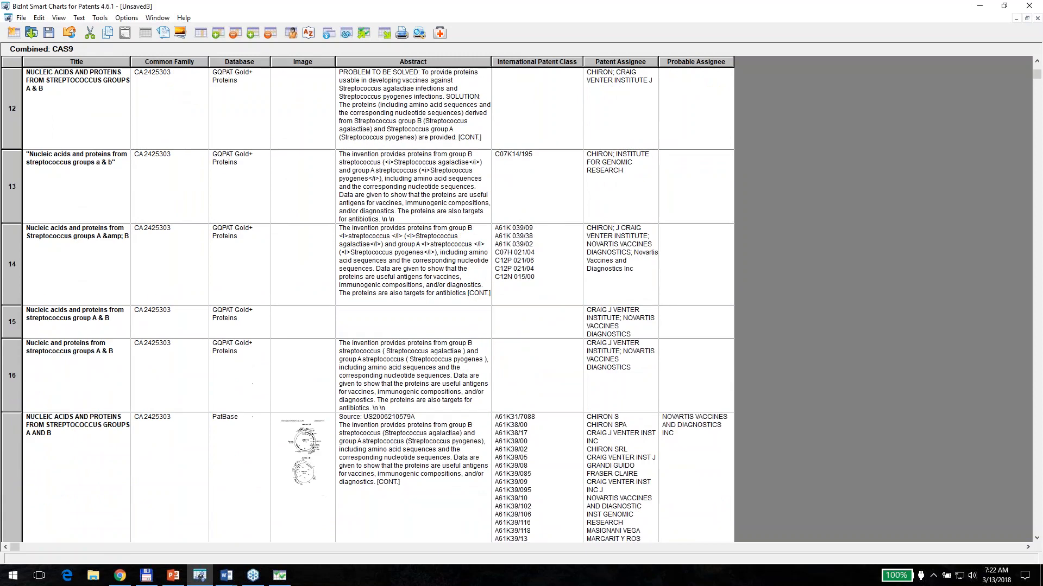
{"action": "scroll", "coordinate": [166, 345], "scroll_direction": "down", "scroll_amount": 1}
{"action": "scroll", "coordinate": [165, 344], "scroll_direction": "up", "scroll_amount": 1}
{"action": "scroll", "coordinate": [367, 298], "scroll_direction": "up", "scroll_amount": 4}
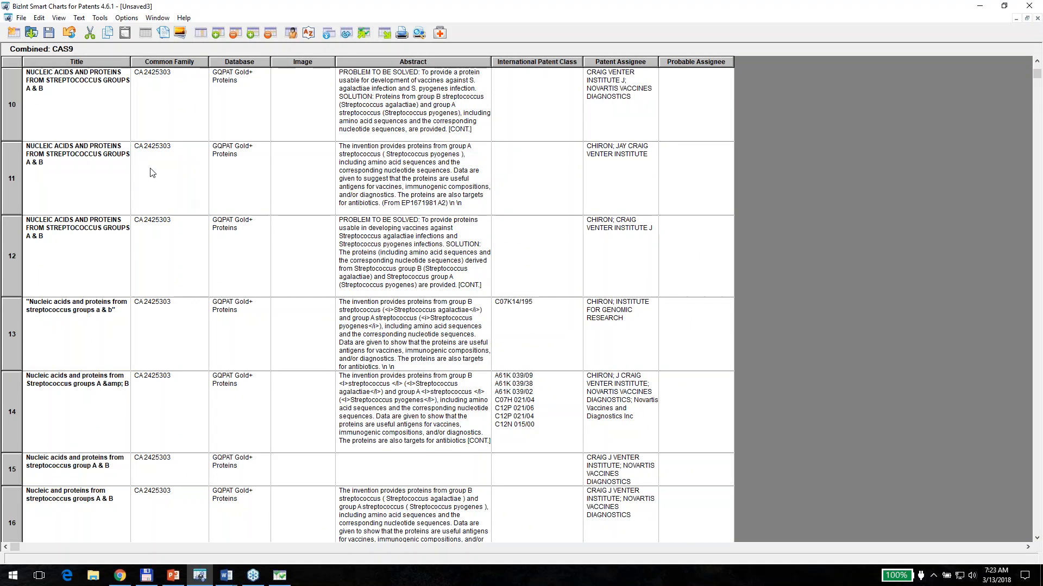
{"action": "left_click", "coordinate": [199, 35]}
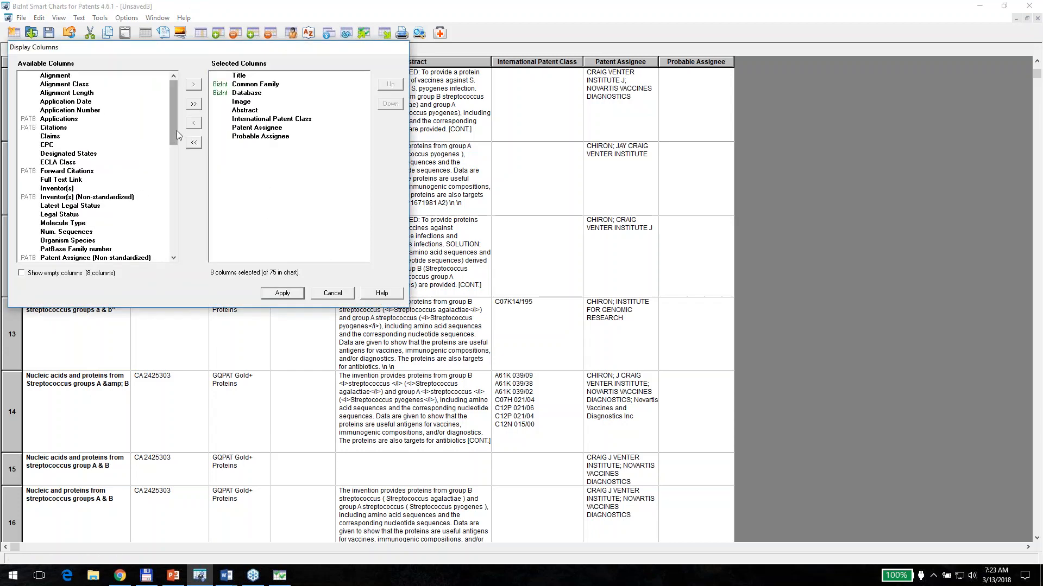
{"action": "left_click_drag", "start_coordinate": [175, 132], "coordinate": [174, 152]}
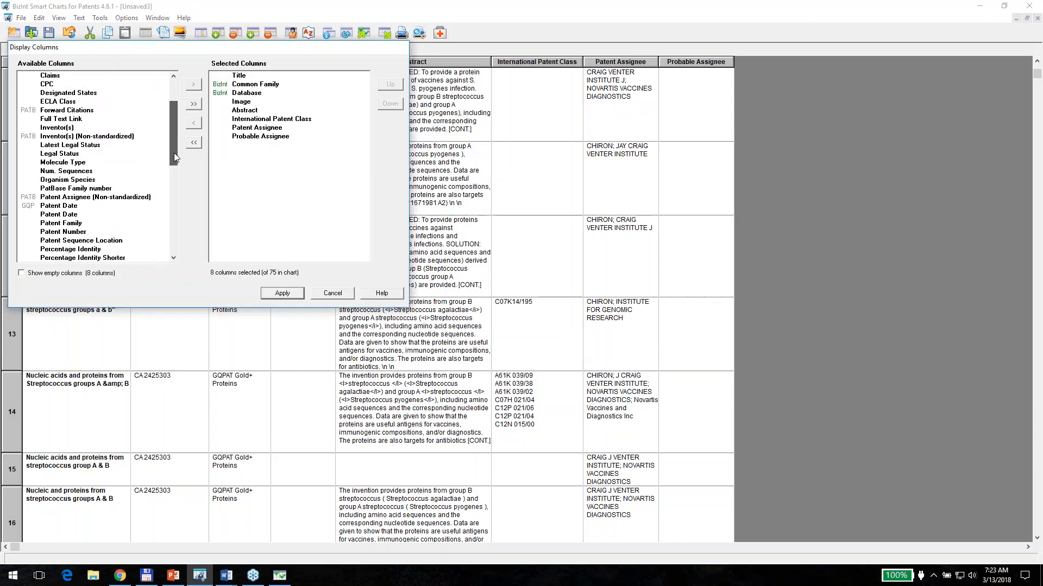
{"action": "double_click", "coordinate": [103, 240]}
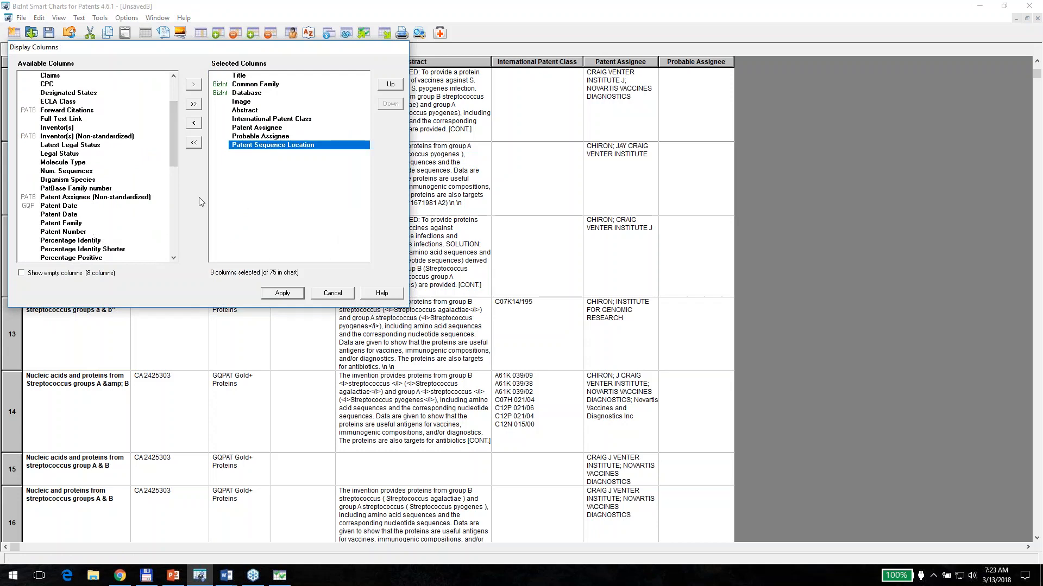
{"action": "left_click", "coordinate": [281, 294]}
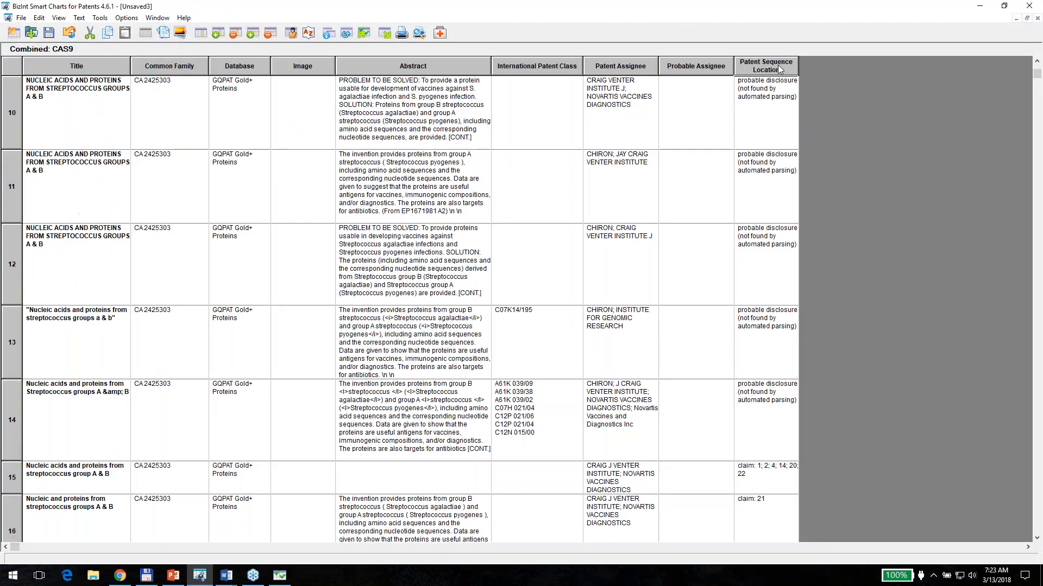
- Rename the Patent Sequence Location column as Location
{"action": "double_click", "coordinate": [786, 67]}
{"action": "type", "text": "Location"}
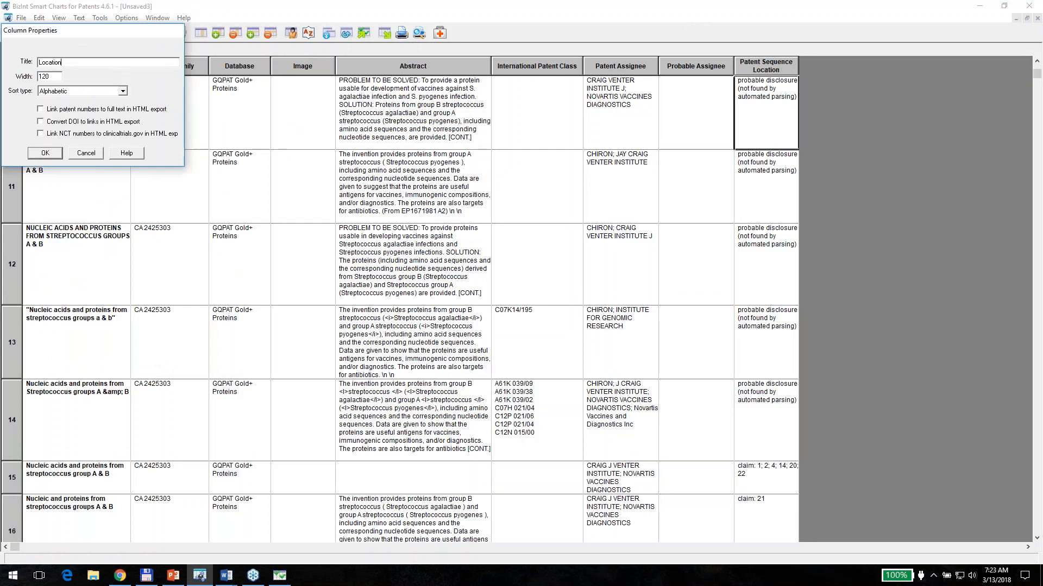
{"action": "key", "text": "Return"}
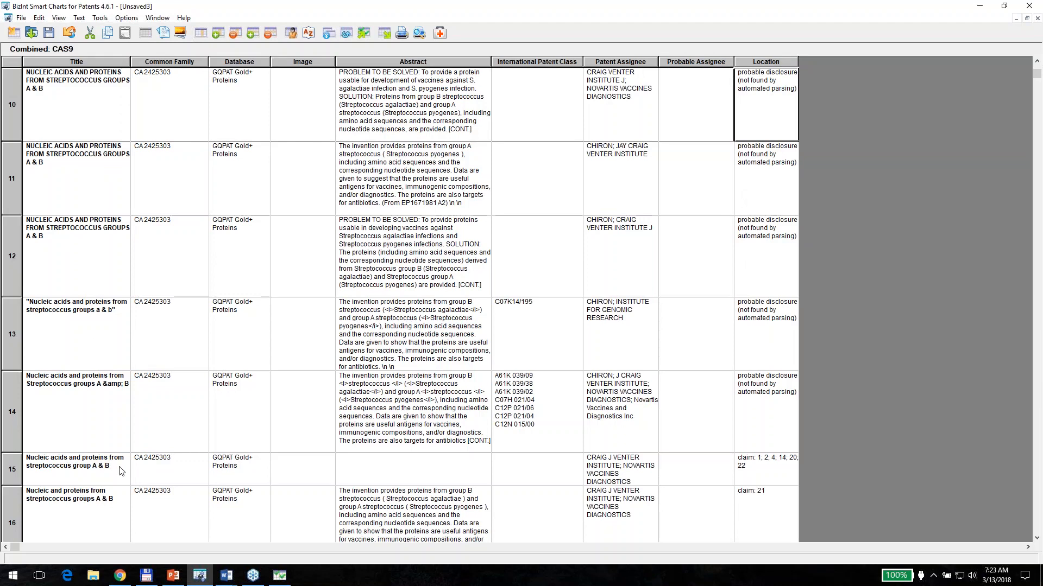
{"action": "left_click", "coordinate": [59, 342]}
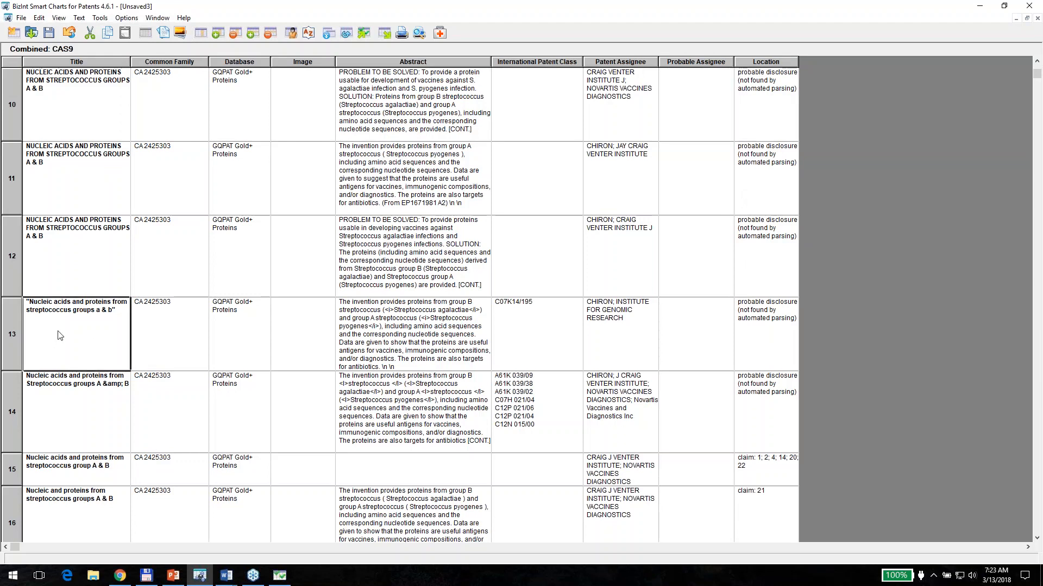
{"action": "right_click", "coordinate": [59, 336]}
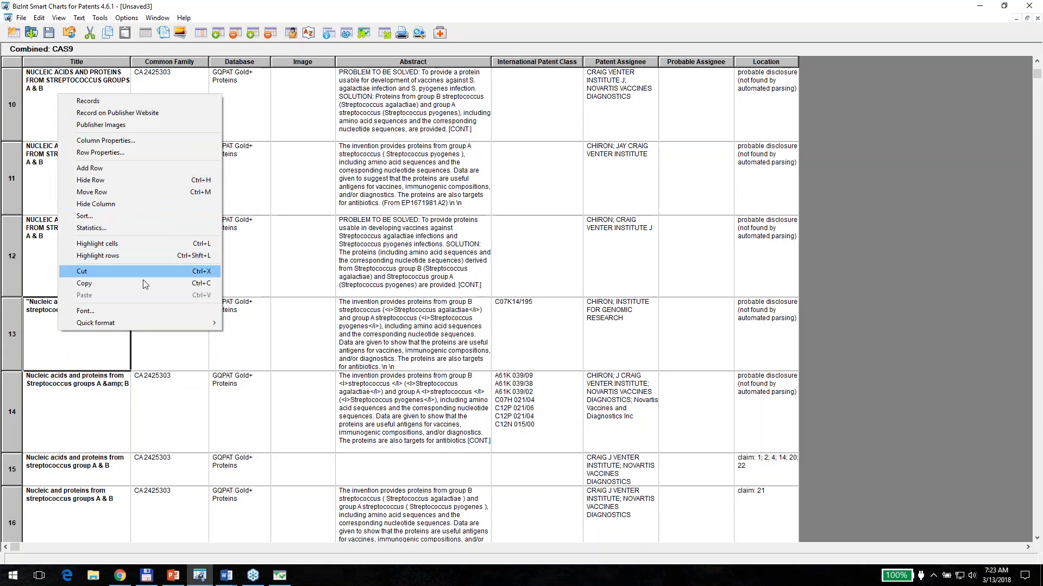
{"action": "left_click", "coordinate": [524, 259]}
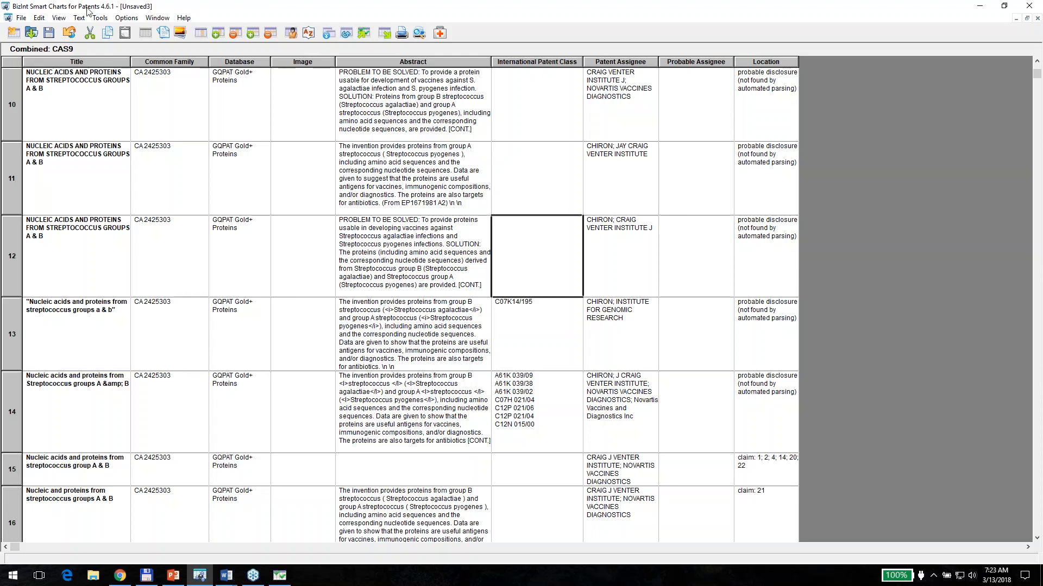
- Create a subtable from the Seq. ID Number, Location, Percentage Identity and Query Alignment Start columns
{"action": "left_click", "coordinate": [101, 17]}
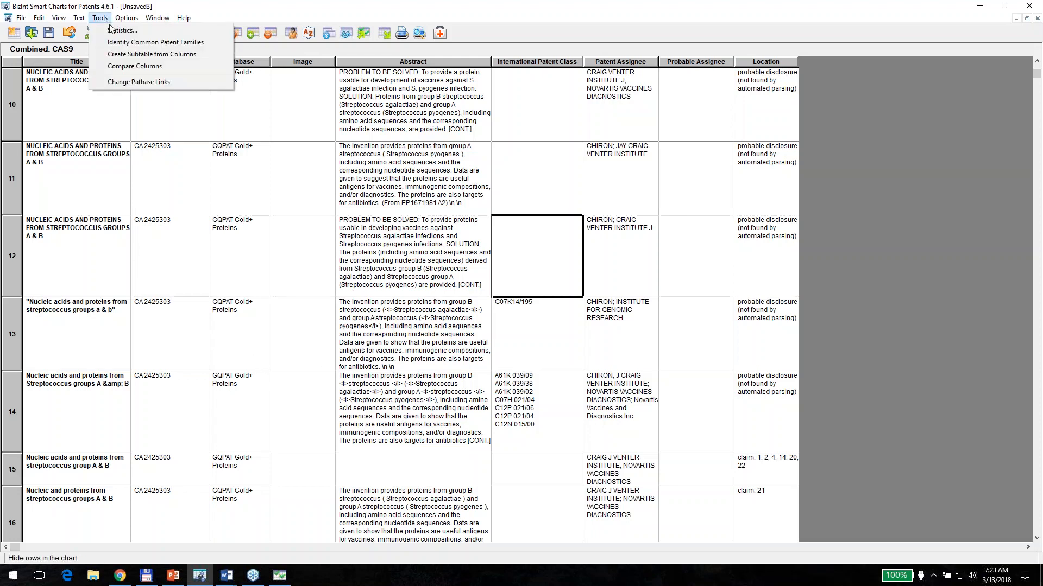
{"action": "left_click", "coordinate": [124, 56]}
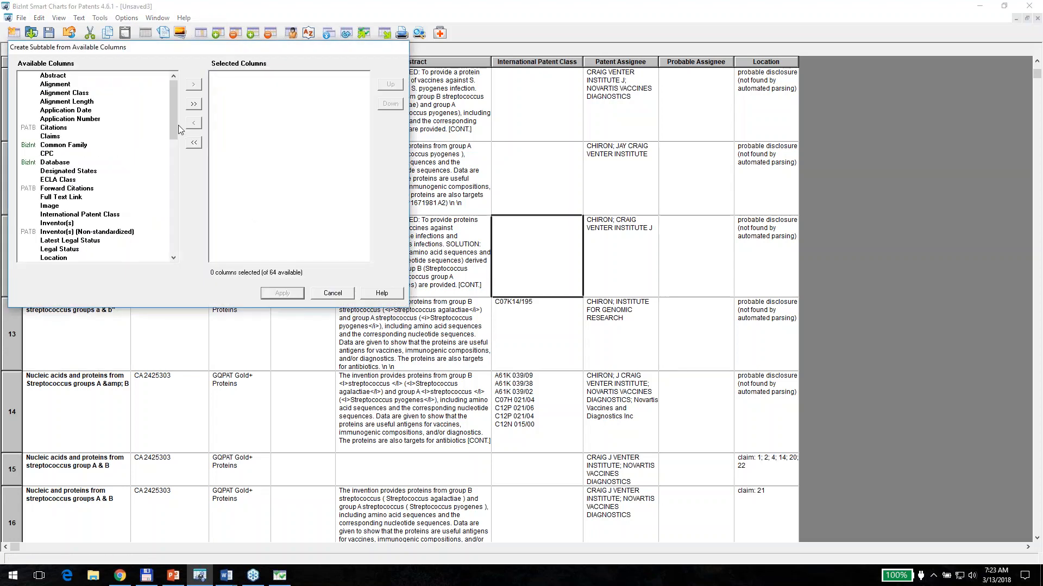
{"action": "left_click_drag", "start_coordinate": [174, 131], "coordinate": [174, 220]}
{"action": "double_click", "coordinate": [66, 206]}
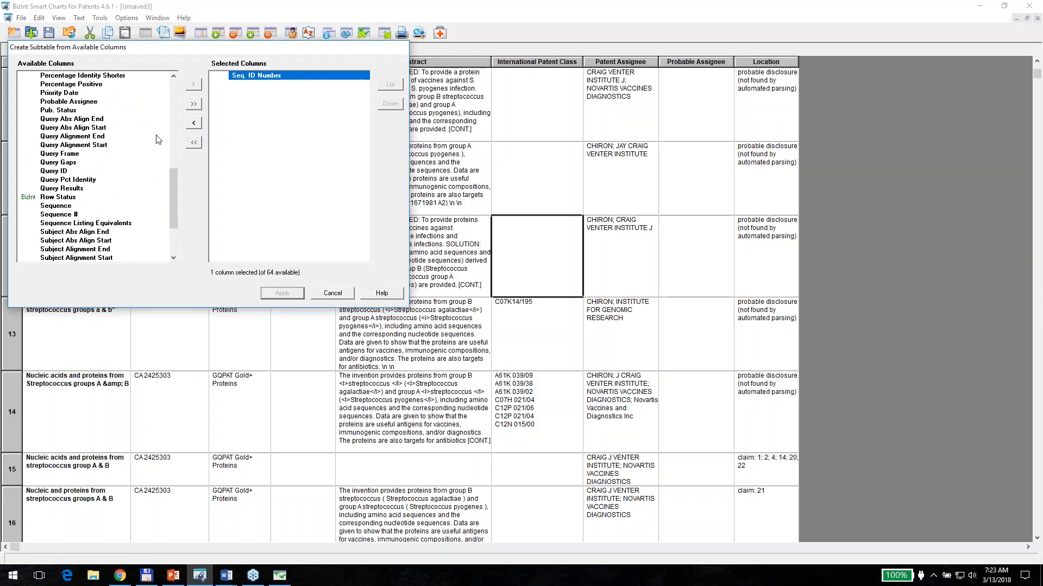
{"action": "mouse_move", "coordinate": [173, 172]}
{"action": "left_mouse_down"}
{"action": "mouse_move", "coordinate": [175, 122]}
{"action": "mouse_move", "coordinate": [174, 174]}
{"action": "left_mouse_up"}
{"action": "double_click", "coordinate": [53, 179]}
{"action": "double_click", "coordinate": [90, 181]}
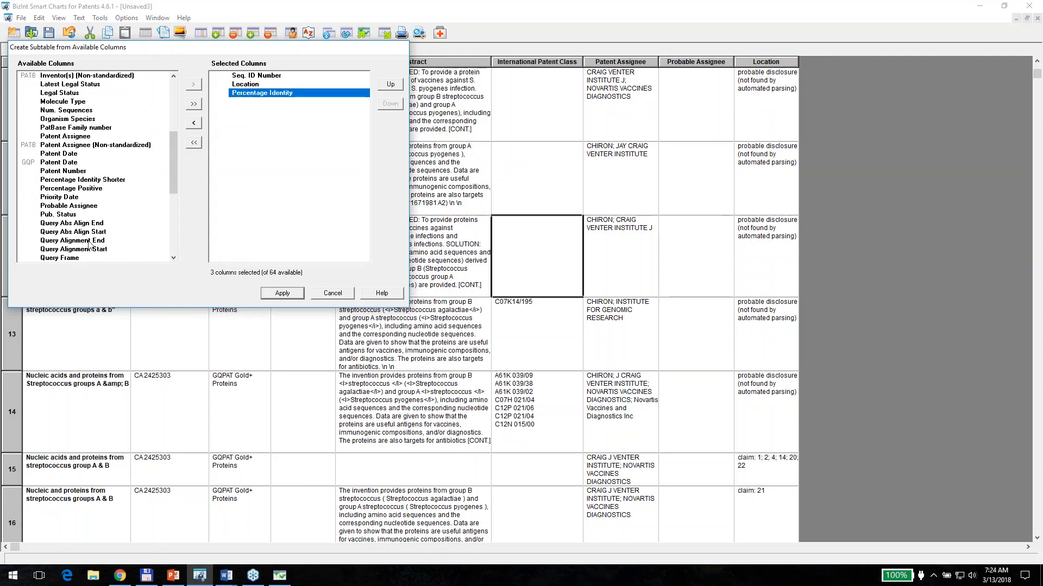
{"action": "double_click", "coordinate": [81, 250]}
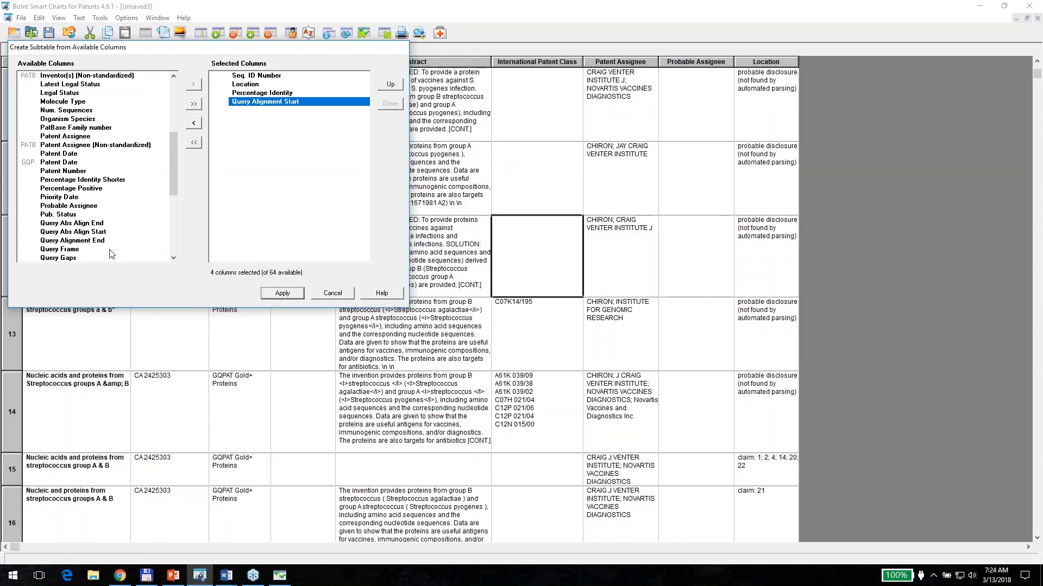
{"action": "left_click", "coordinate": [283, 294]}
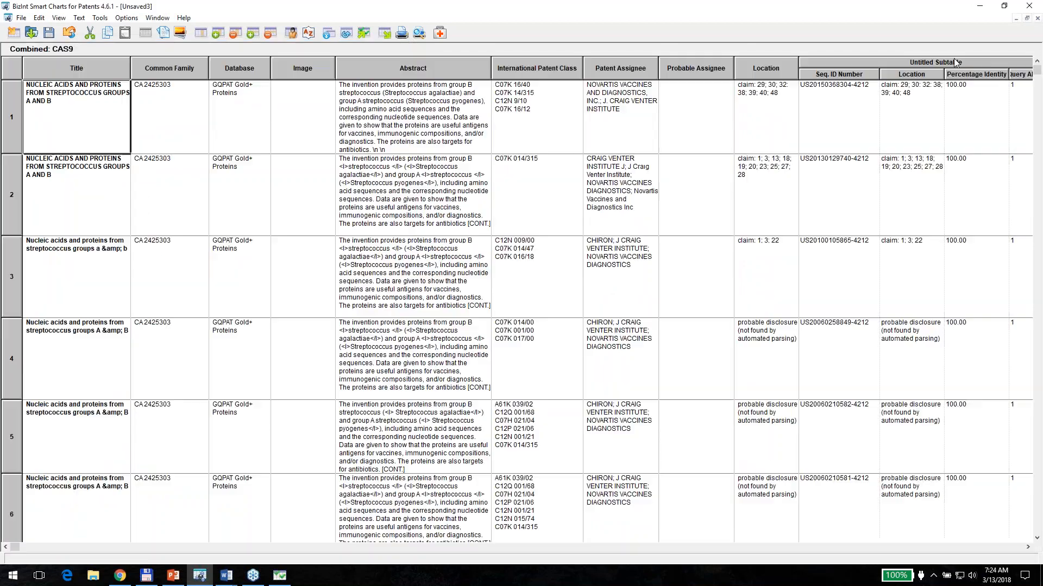
- Title the new subtable Summary Alignment and save the combined chart as g6
{"action": "type", "text": "Summary Alignment"}
{"action": "key", "text": "Return"}
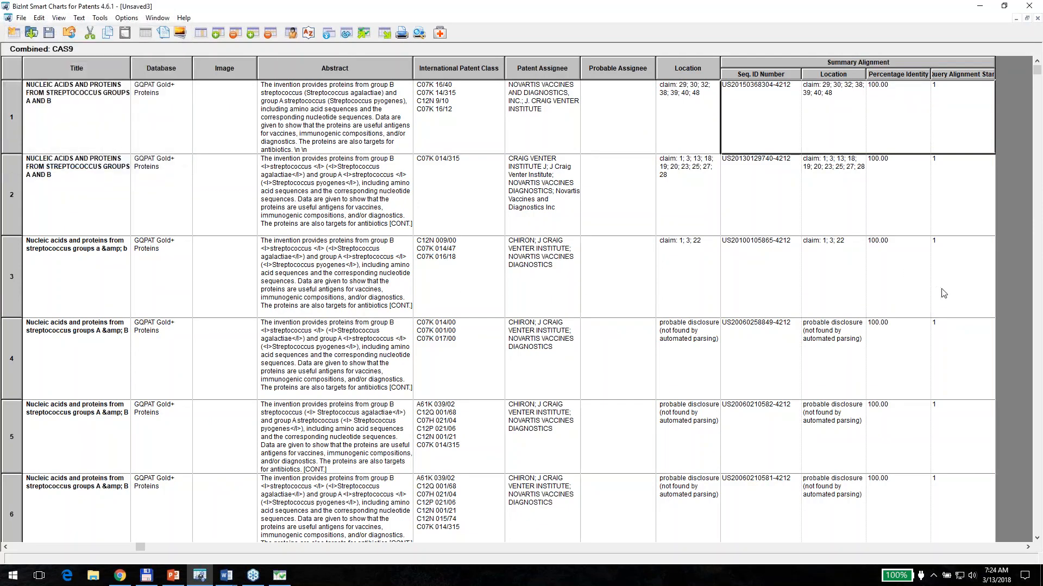
{"action": "key", "text": "ctrl+s"}
{"action": "type", "text": "g6"}
{"action": "key", "text": "Return"}
- Send the combined chart to Reference Rows and create reference rows with PatBase ranked above GQPAT Gold+ Proteins
{"action": "left_click", "coordinate": [365, 34]}
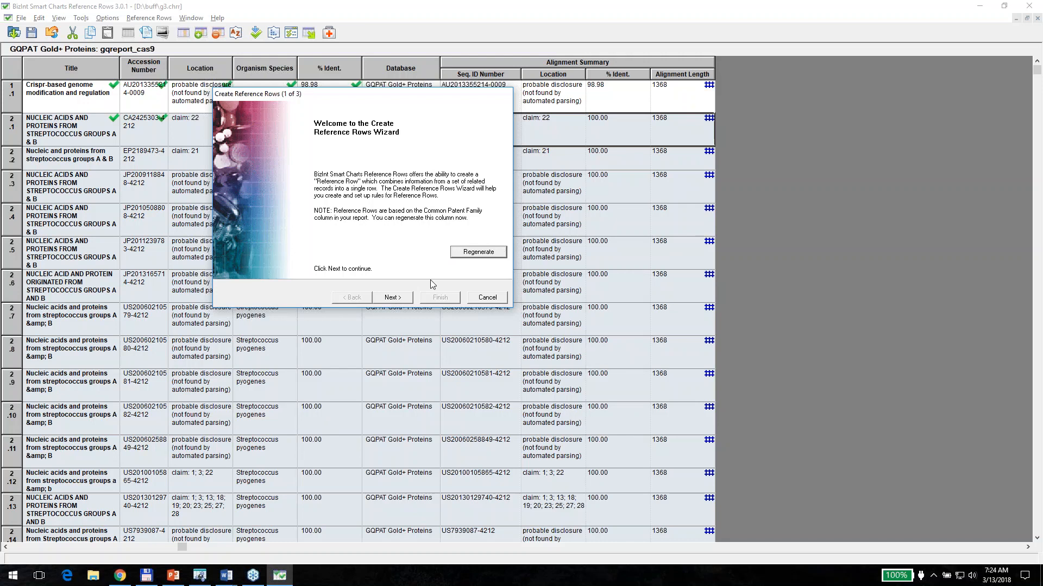
{"action": "left_click", "coordinate": [392, 300]}
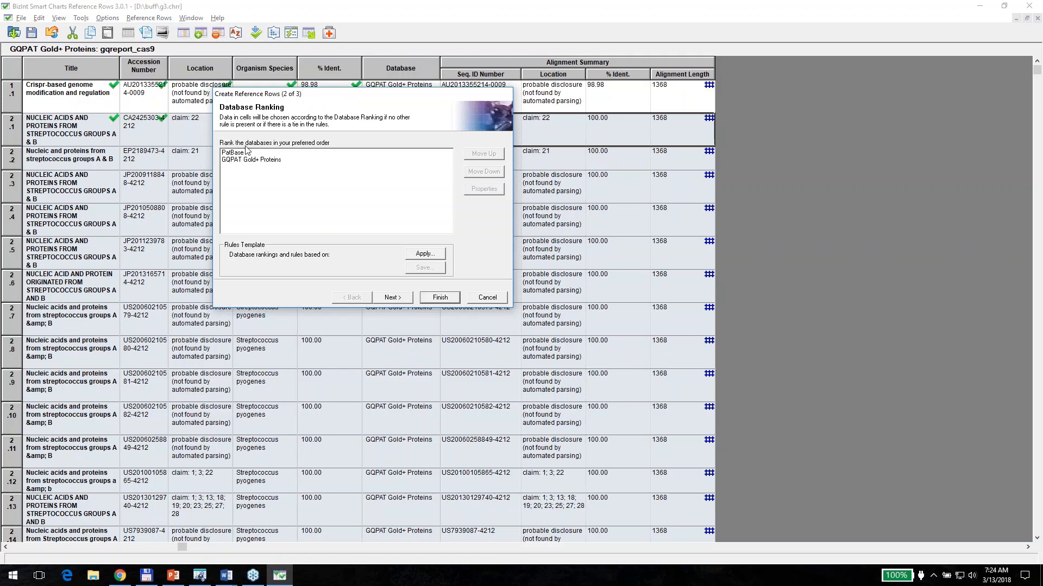
{"action": "left_click", "coordinate": [440, 300]}
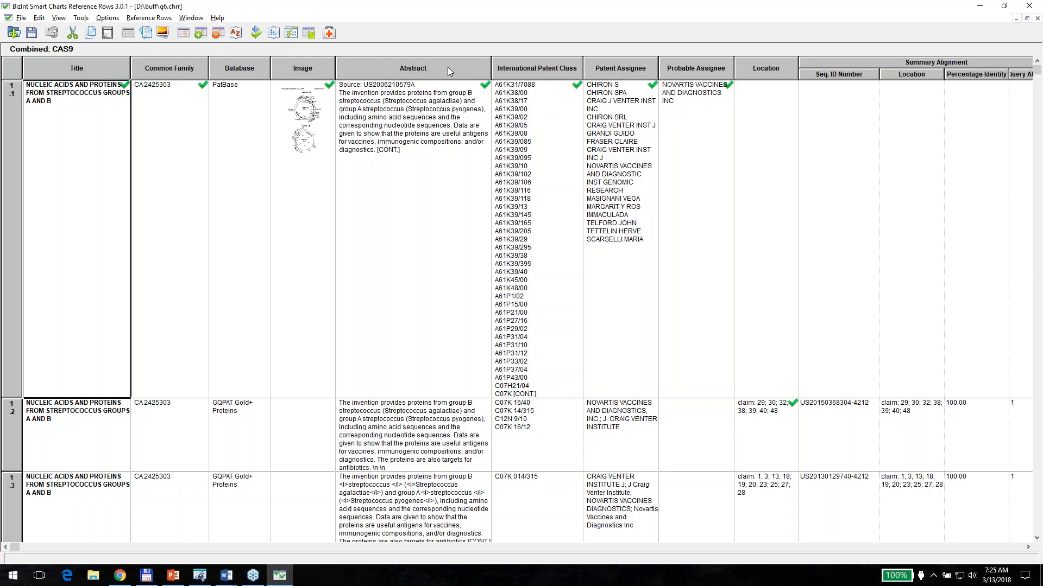
- Set the Summary Alignment column's selection rule to Summarize Unique Values
{"action": "left_click", "coordinate": [1027, 547]}
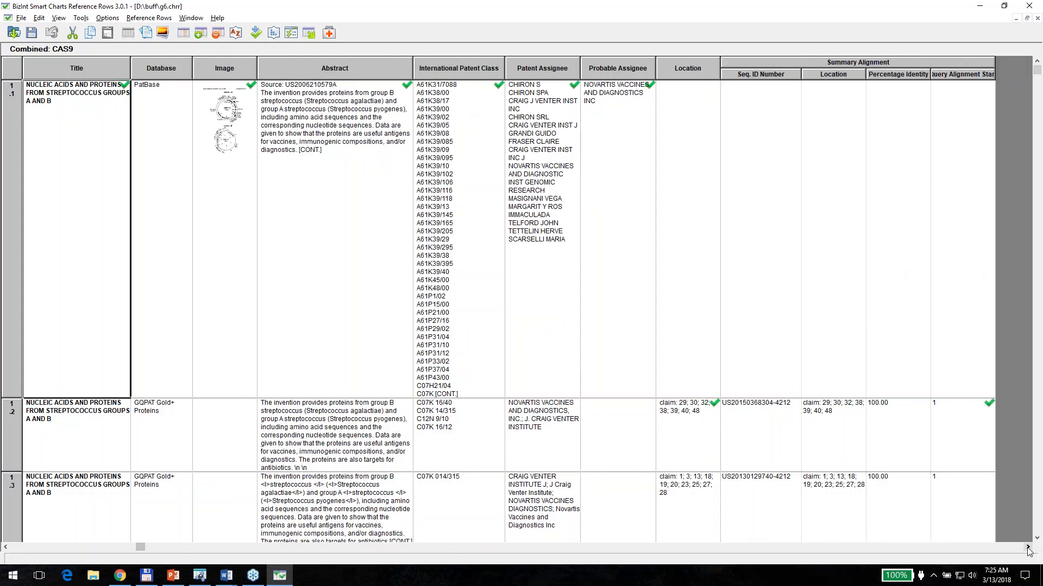
{"action": "left_click", "coordinate": [1028, 548]}
{"action": "right_click", "coordinate": [777, 276]}
{"action": "left_click", "coordinate": [797, 284]}
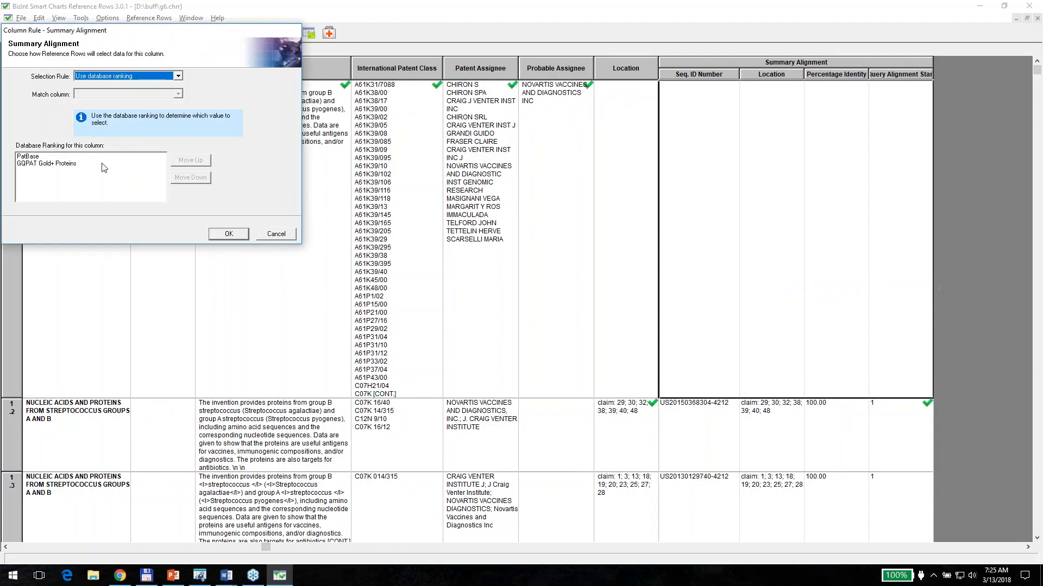
{"action": "left_click", "coordinate": [129, 77]}
{"action": "left_click", "coordinate": [115, 178]}
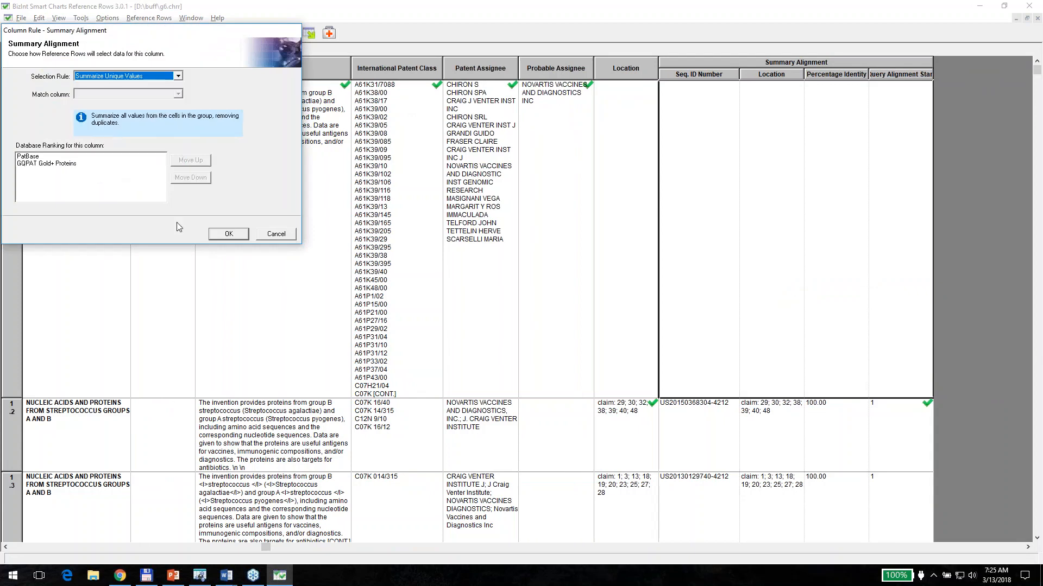
{"action": "left_click", "coordinate": [227, 234]}
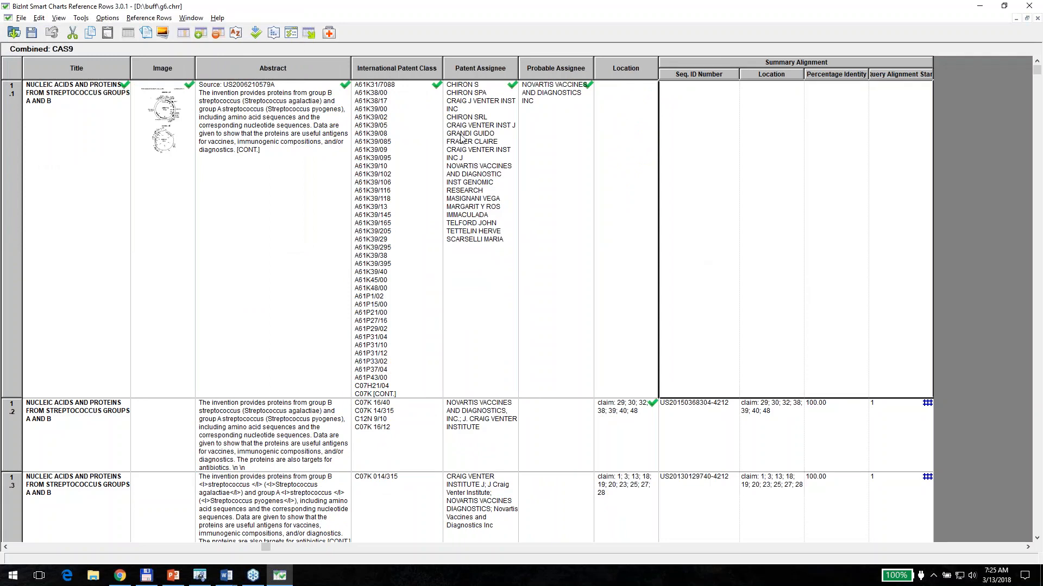
- Remove the Patent Assignee column from the reference rows chart
{"action": "left_click", "coordinate": [483, 117]}
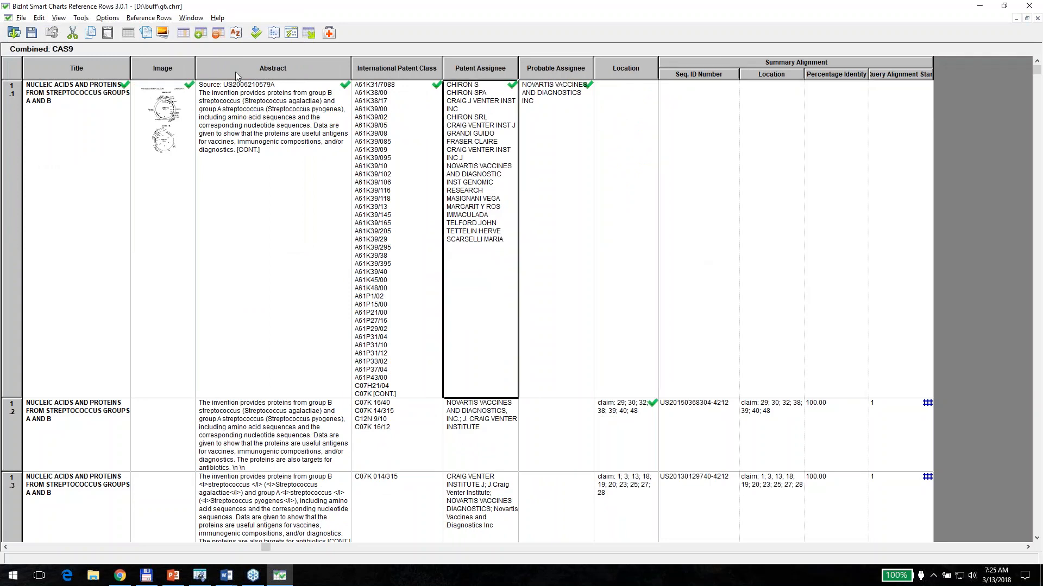
{"action": "left_click", "coordinate": [217, 34]}
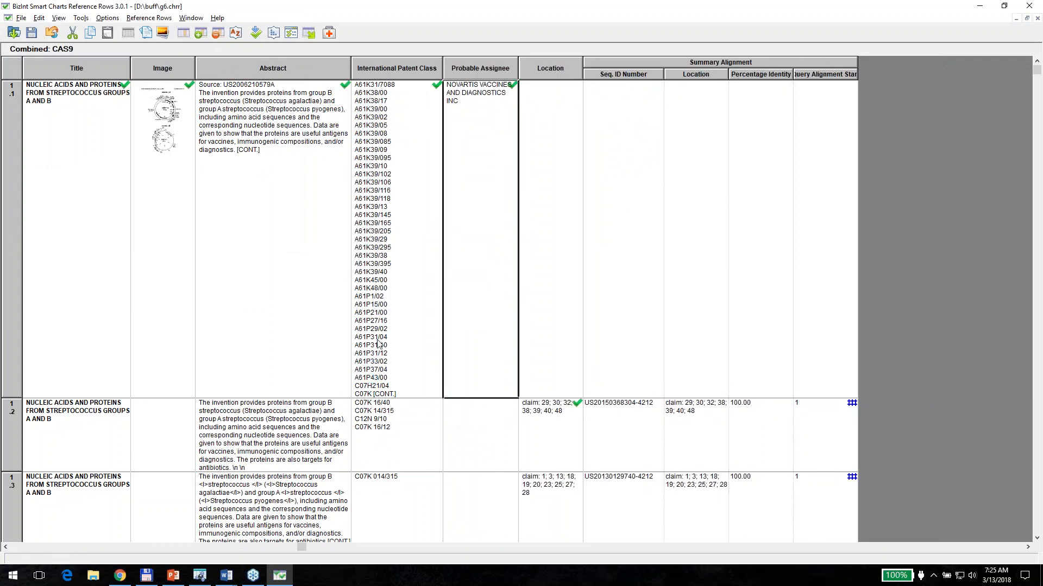
- Export the chart and records to HTML as g7, including only each reference row's first source record and linking it from the first column
{"action": "key", "text": "alt+f"}
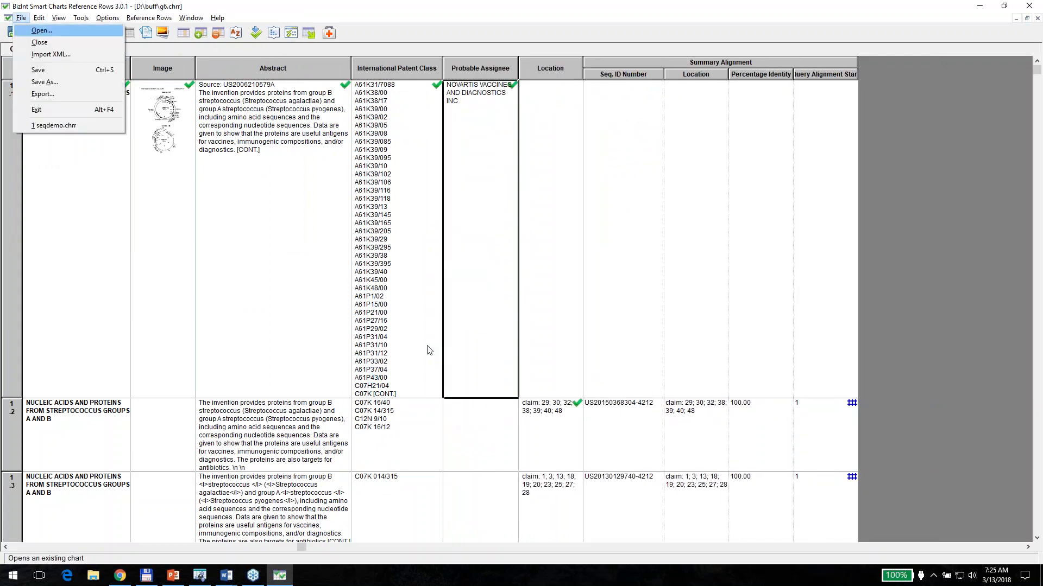
{"action": "key", "text": "e"}
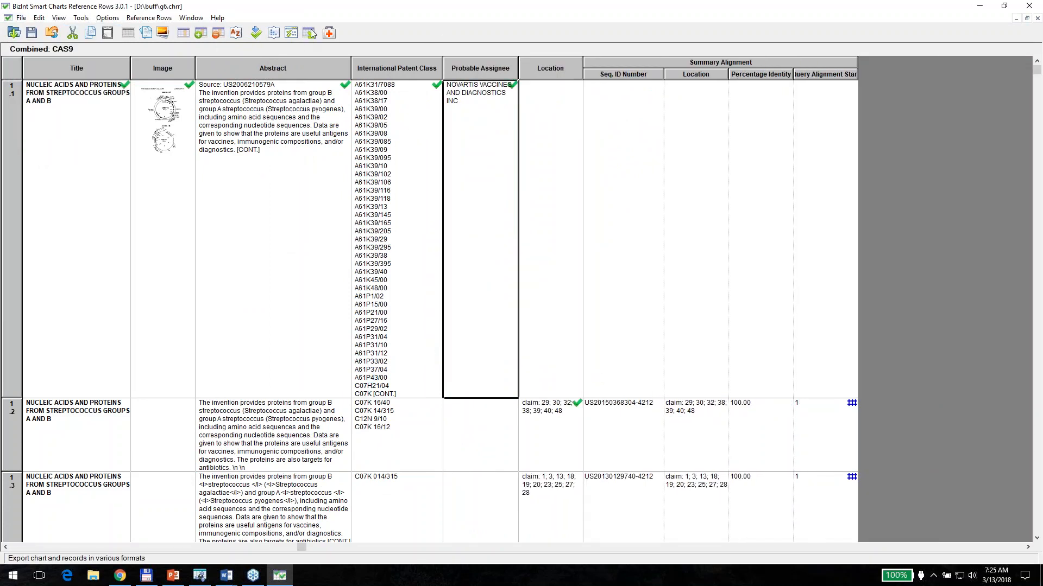
{"action": "left_click_drag", "start_coordinate": [44, 30], "coordinate": [281, 95]}
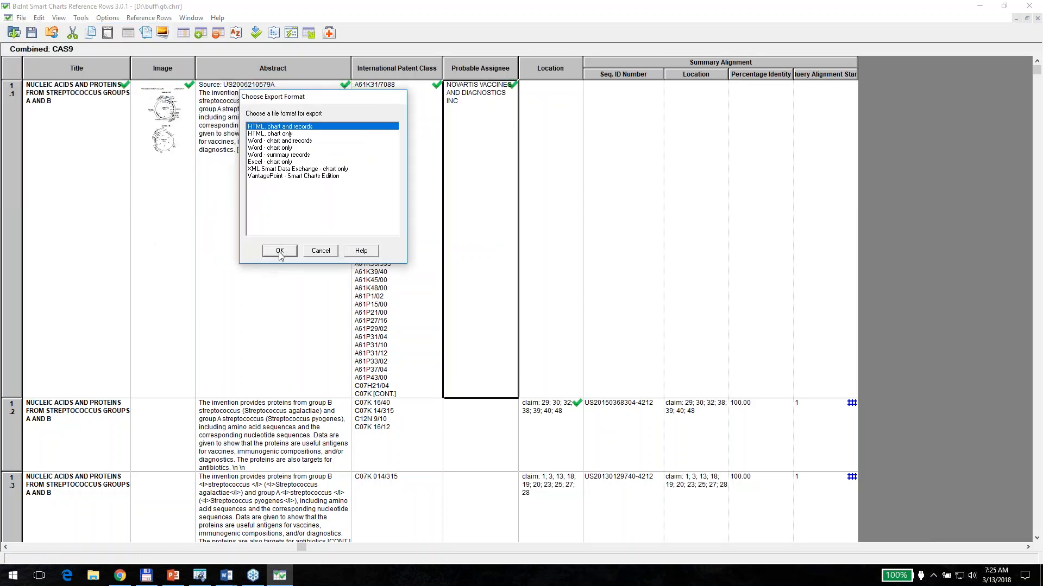
{"action": "left_click", "coordinate": [279, 250]}
{"action": "left_click", "coordinate": [262, 164]}
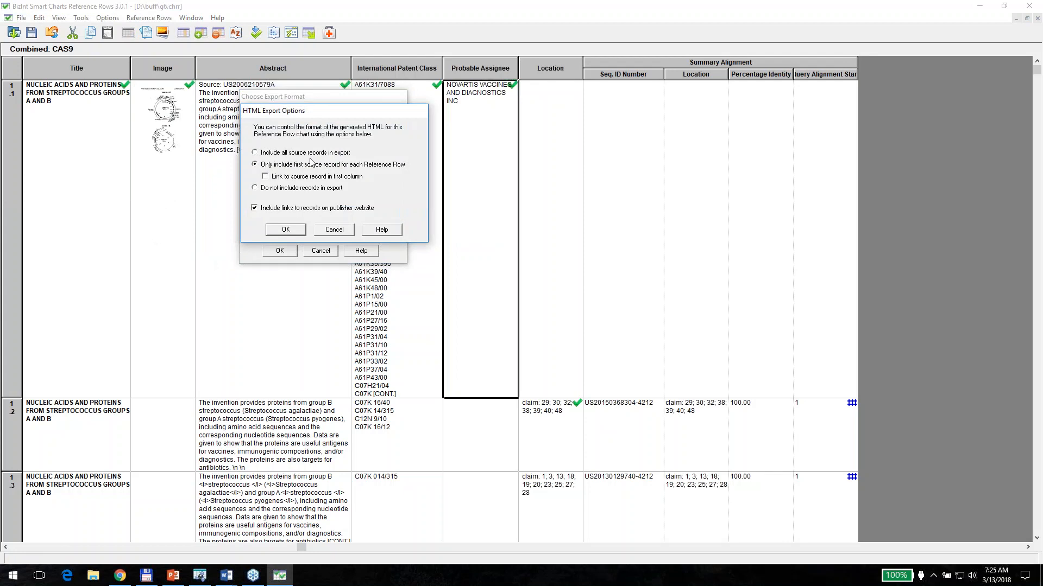
{"action": "left_click", "coordinate": [266, 177]}
{"action": "left_click", "coordinate": [295, 230]}
{"action": "type", "text": "g7"}
{"action": "key", "text": "Return"}
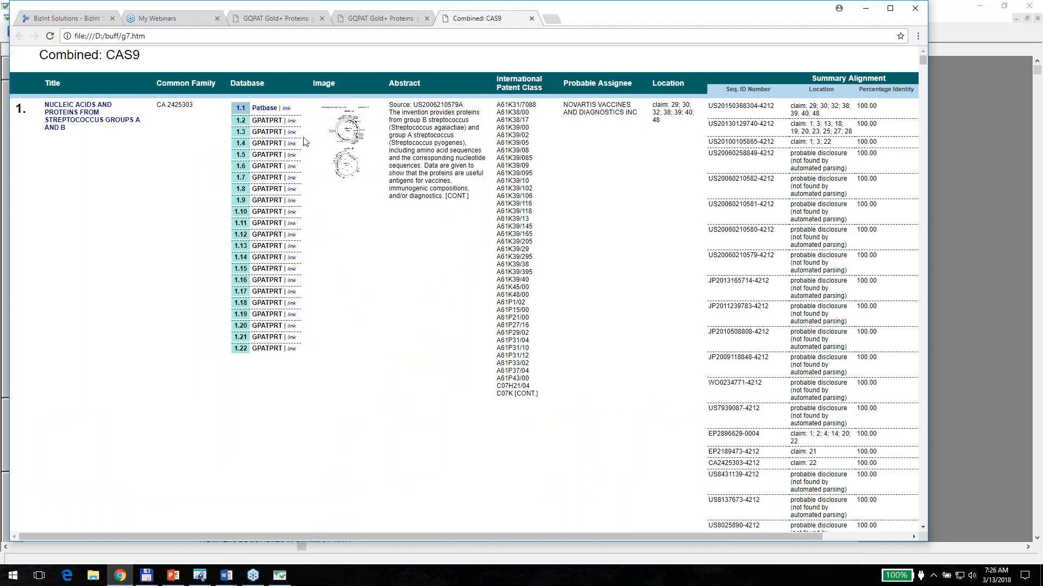
- Widen the browser window and examine the exported chart's reference rows and full Summary Alignment subtable
{"action": "scroll", "coordinate": [695, 355], "scroll_direction": "down", "scroll_amount": 1}
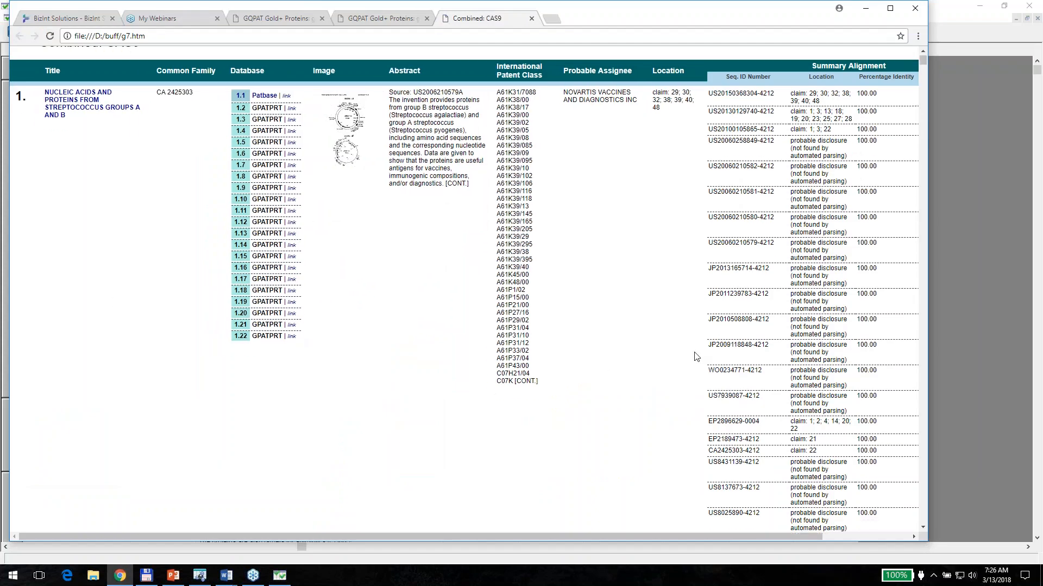
{"action": "scroll", "coordinate": [695, 357], "scroll_direction": "down", "scroll_amount": 5}
{"action": "scroll", "coordinate": [869, 272], "scroll_direction": "up", "scroll_amount": 2}
{"action": "left_click_drag", "start_coordinate": [928, 228], "coordinate": [1036, 222]}
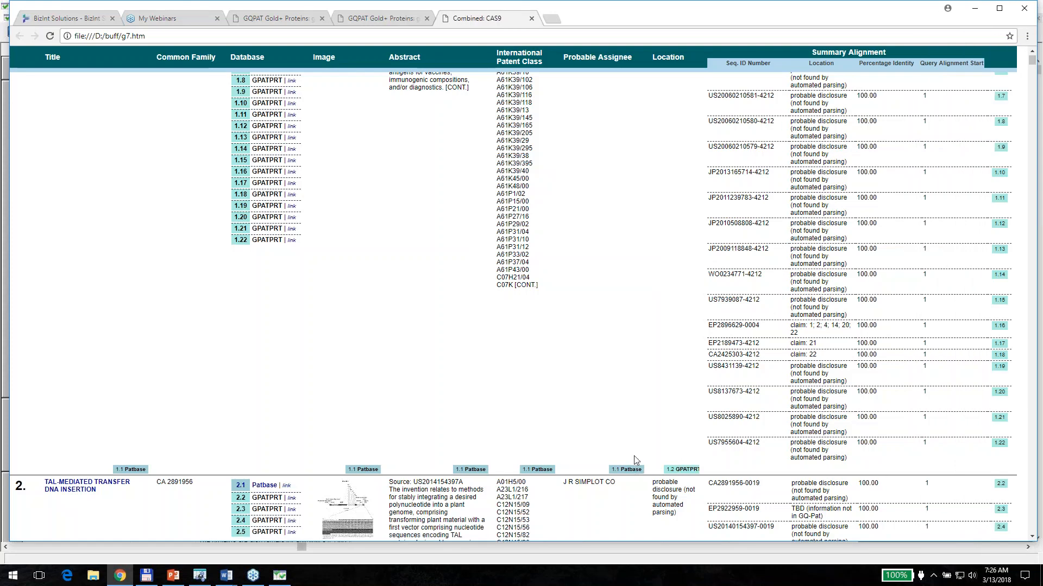
{"action": "scroll", "coordinate": [634, 456], "scroll_direction": "up", "scroll_amount": 5}
{"action": "scroll", "coordinate": [601, 246], "scroll_direction": "down", "scroll_amount": 5}
{"action": "scroll", "coordinate": [600, 247], "scroll_direction": "down", "scroll_amount": 5}
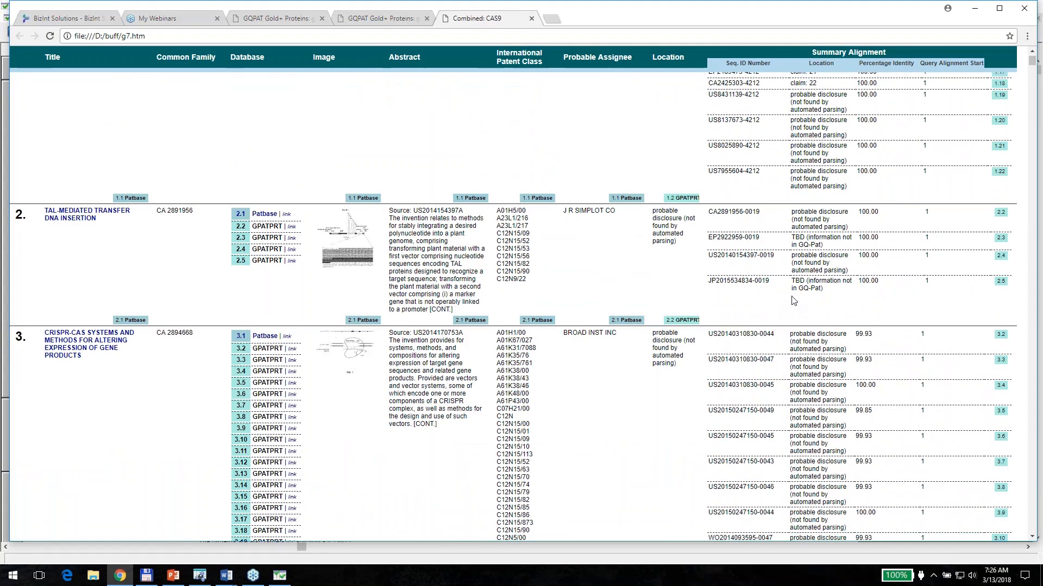
- Open the PatBase record linked from the TAL-Mediated Transfer DNA Insertion title, read through its claims and return to the chart
{"action": "left_click", "coordinate": [72, 216]}
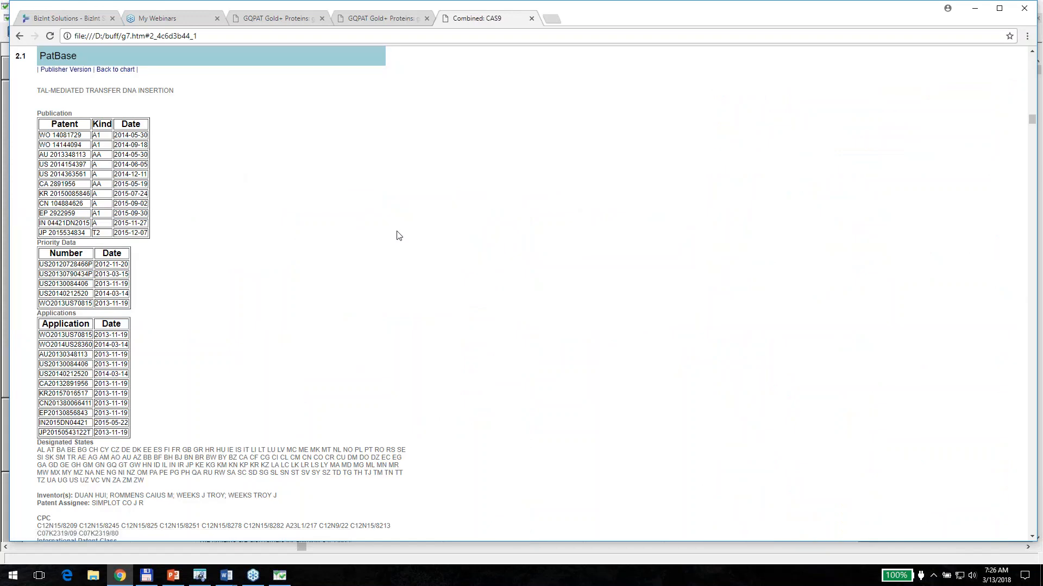
{"action": "scroll", "coordinate": [398, 231], "scroll_direction": "down", "scroll_amount": 8}
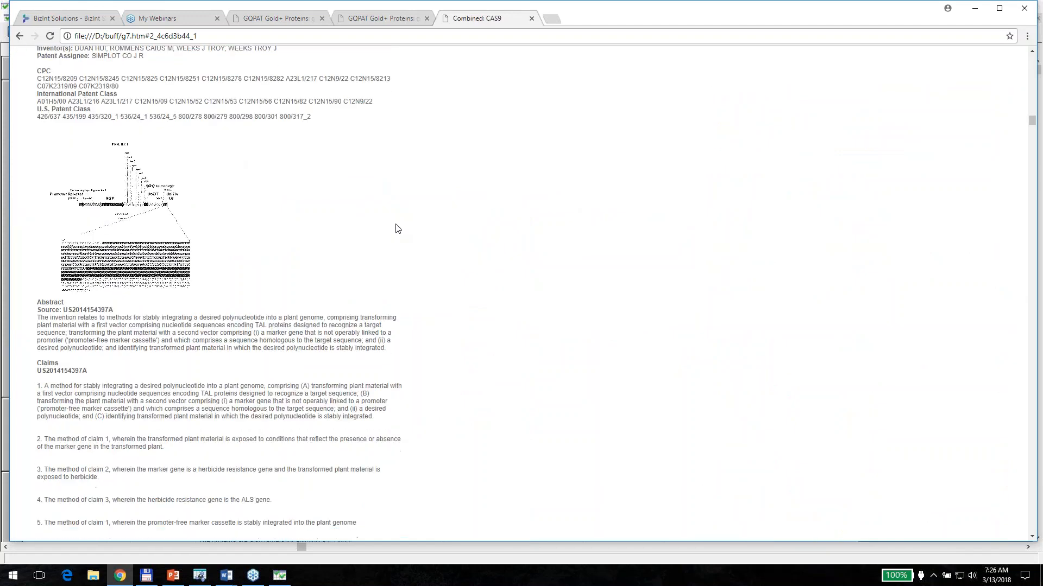
{"action": "scroll", "coordinate": [398, 228], "scroll_direction": "down", "scroll_amount": 18}
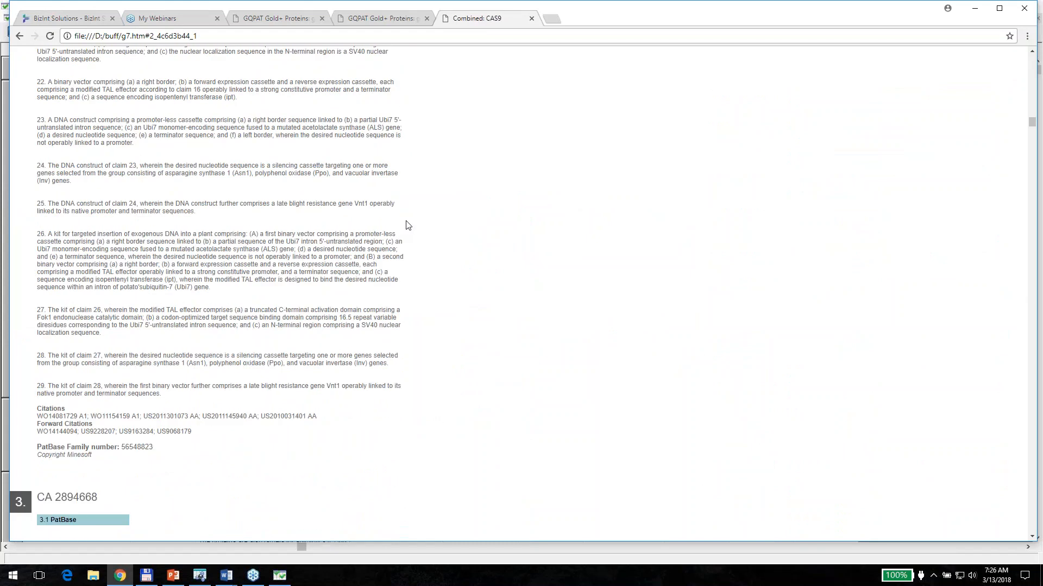
{"action": "scroll", "coordinate": [412, 226], "scroll_direction": "up", "scroll_amount": 18}
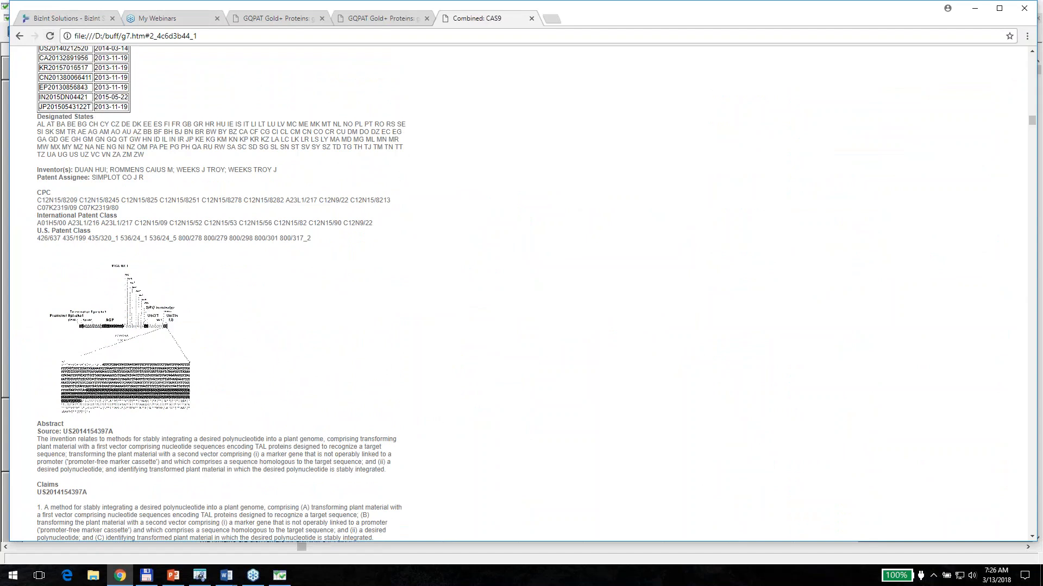
{"action": "left_click", "coordinate": [19, 37]}
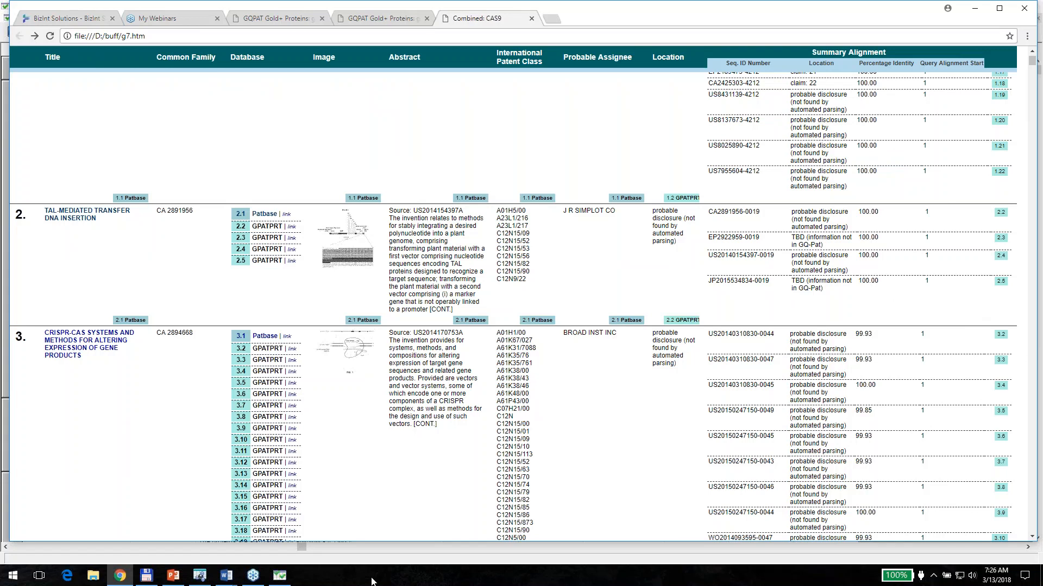
- Switch back to BizInt Smart Charts Reference Rows and remove the standalone Location column
{"action": "left_click", "coordinate": [279, 575]}
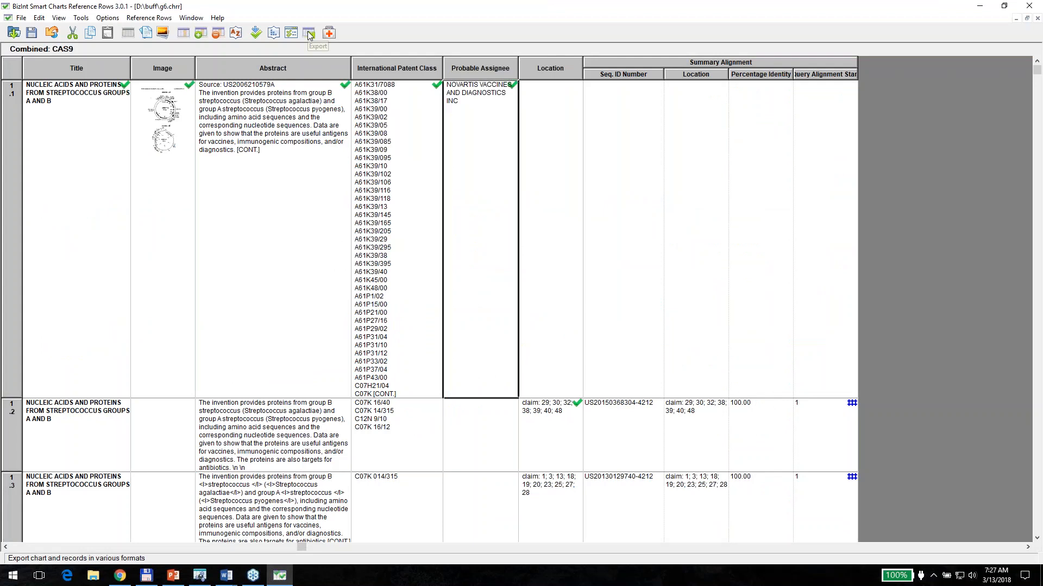
{"action": "left_click", "coordinate": [557, 72]}
{"action": "left_click", "coordinate": [216, 33]}
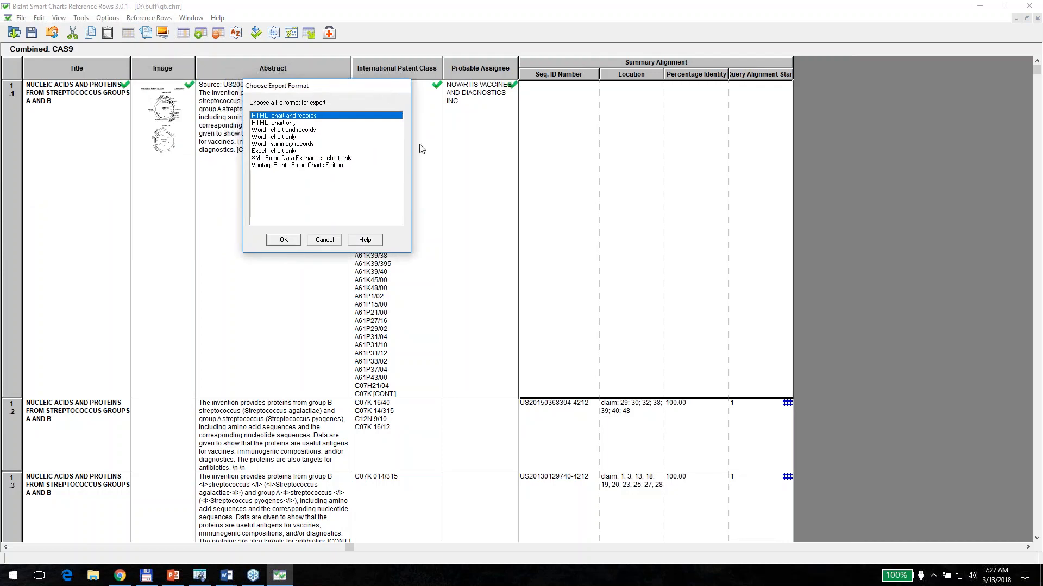
- Export the chart as Word summary records with claims and alignment included, saving the document as g8
{"action": "left_click", "coordinate": [301, 145]}
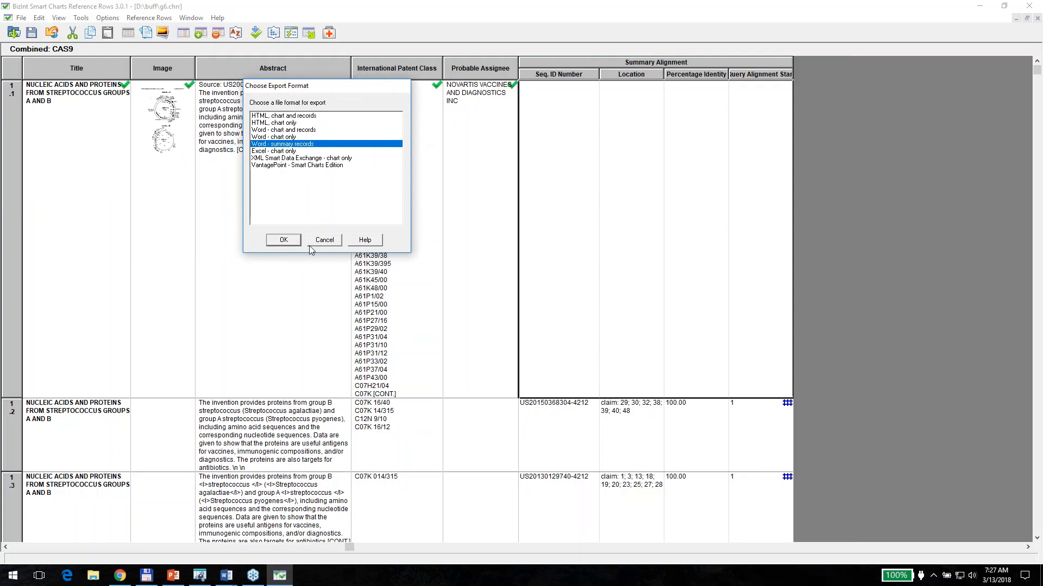
{"action": "left_click", "coordinate": [281, 240]}
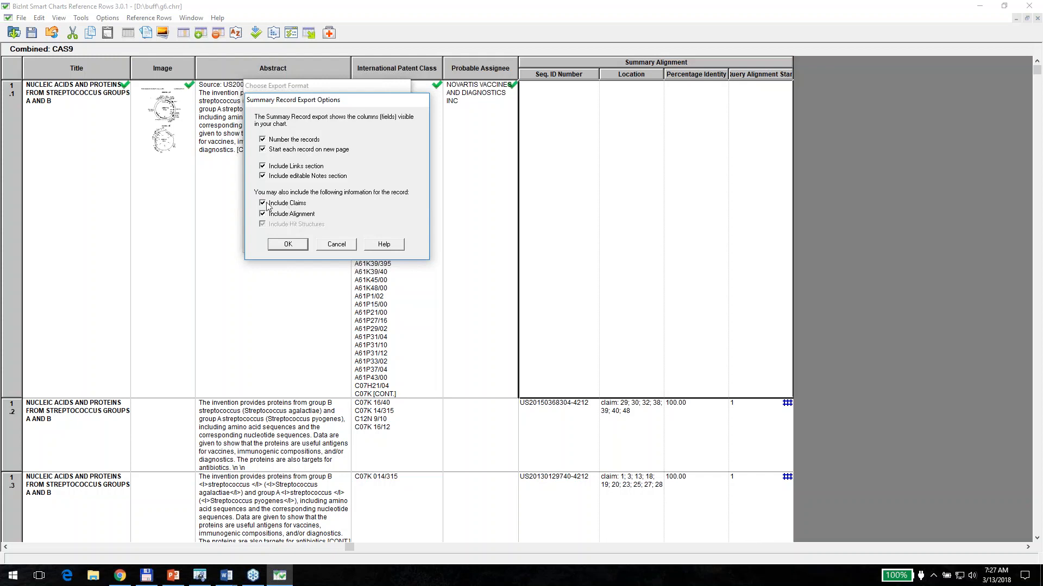
{"action": "left_click", "coordinate": [288, 244]}
{"action": "type", "text": "g8"}
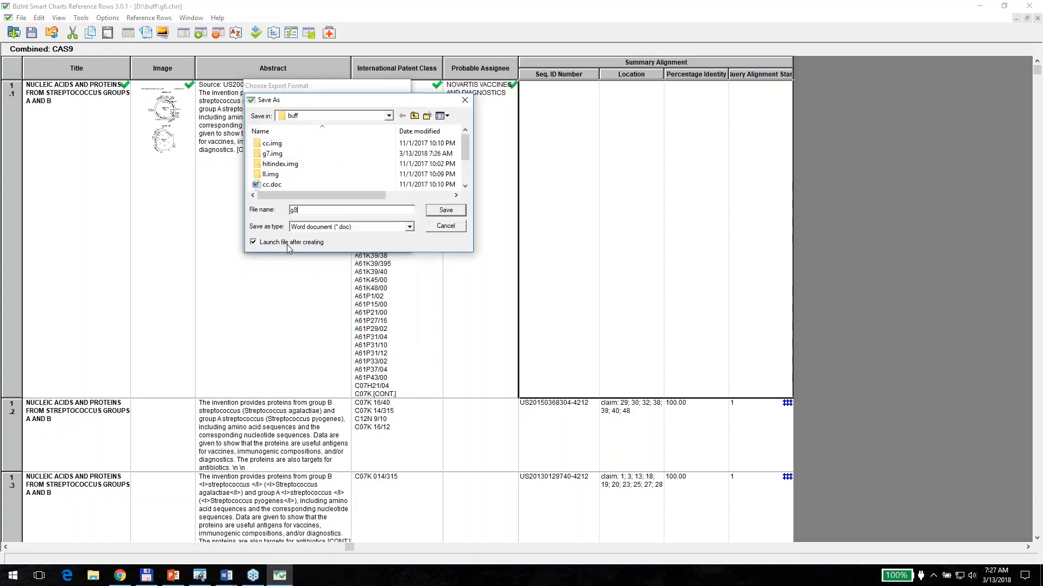
{"action": "key", "text": "Return"}
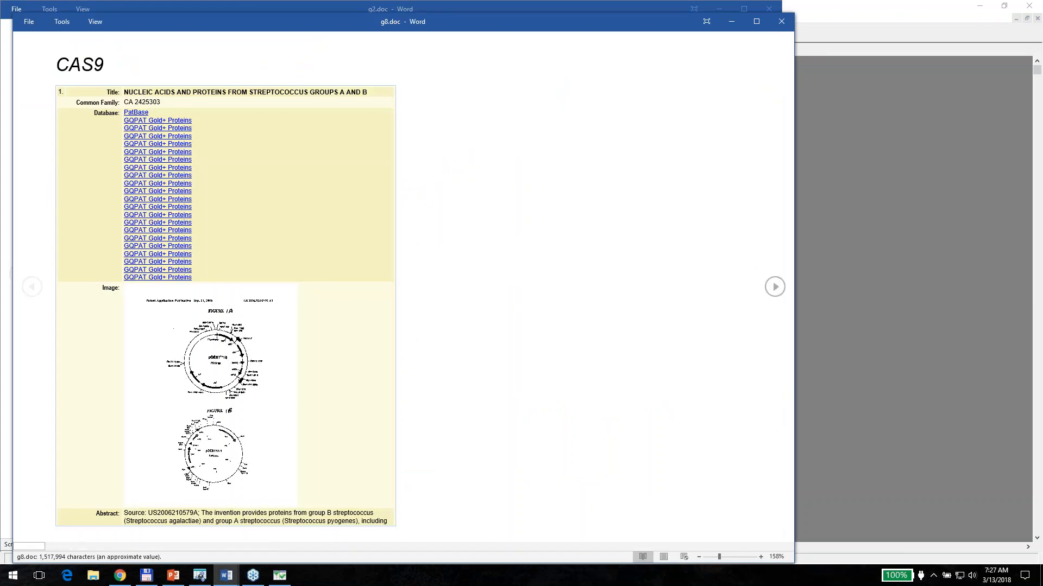
- Show g8.doc in Print Layout and examine the first summary record down to its Summary Alignment table
{"action": "left_click", "coordinate": [663, 557]}
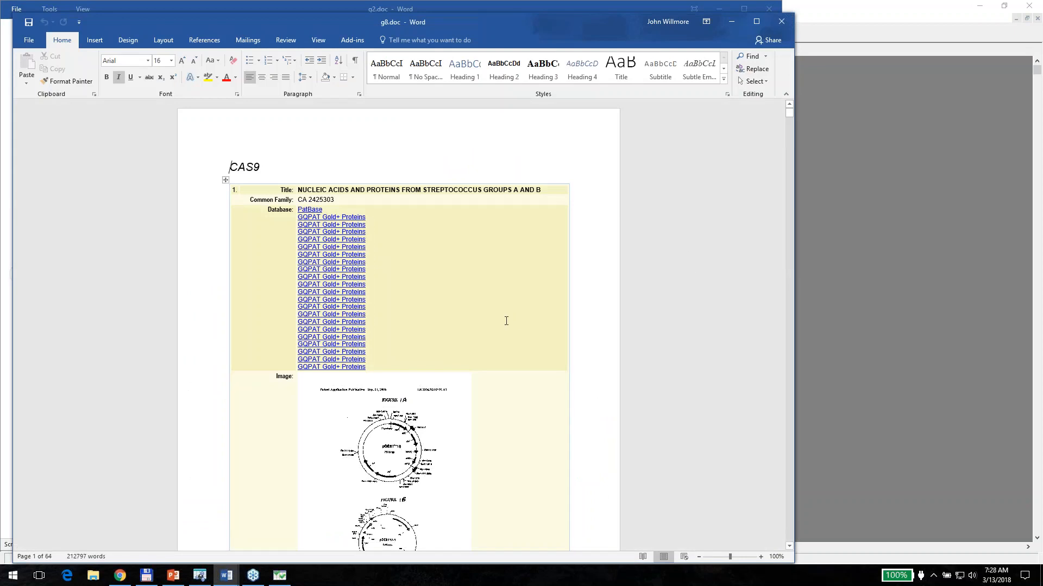
{"action": "scroll", "coordinate": [570, 265], "scroll_direction": "down", "scroll_amount": 2}
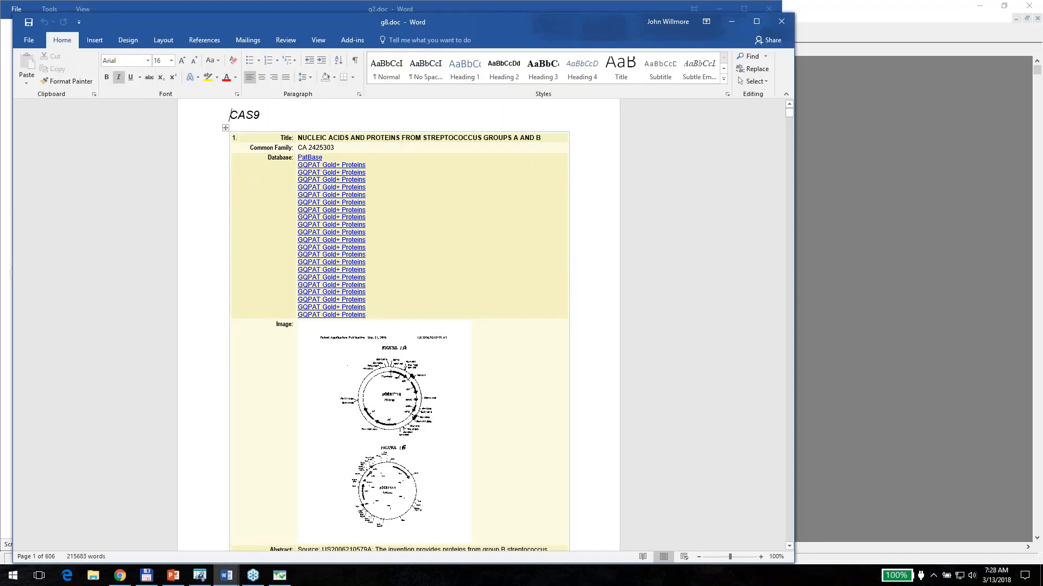
{"action": "scroll", "coordinate": [504, 395], "scroll_direction": "down", "scroll_amount": 5}
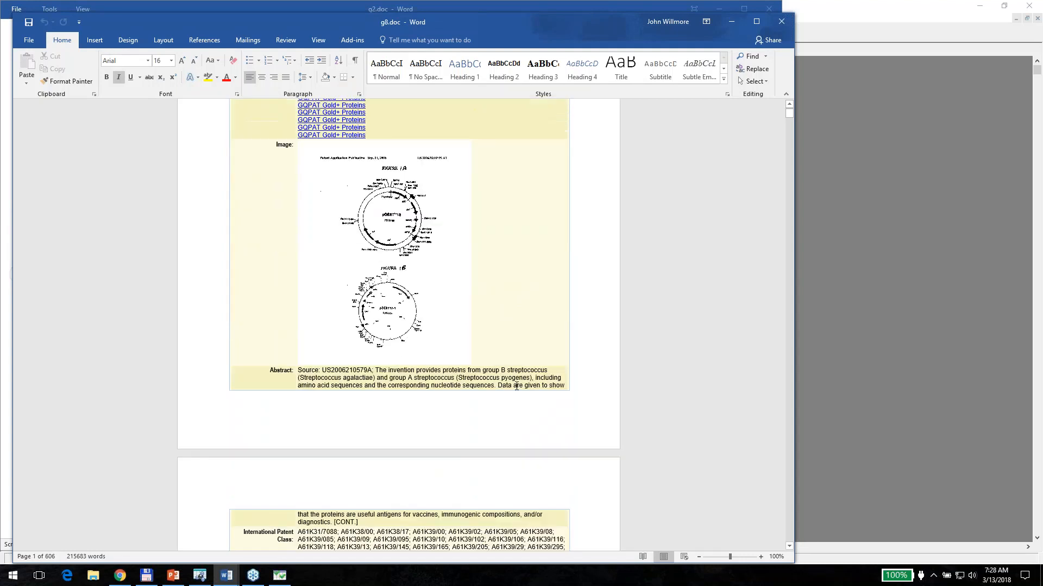
{"action": "scroll", "coordinate": [511, 386], "scroll_direction": "up", "scroll_amount": 4}
{"action": "scroll", "coordinate": [512, 365], "scroll_direction": "down", "scroll_amount": 6}
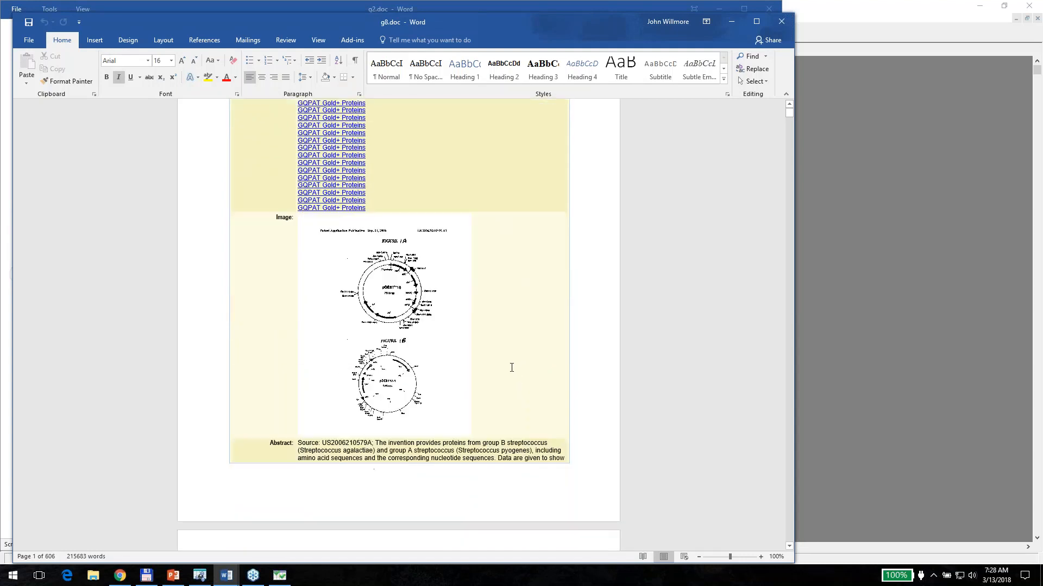
{"action": "scroll", "coordinate": [505, 377], "scroll_direction": "down", "scroll_amount": 2}
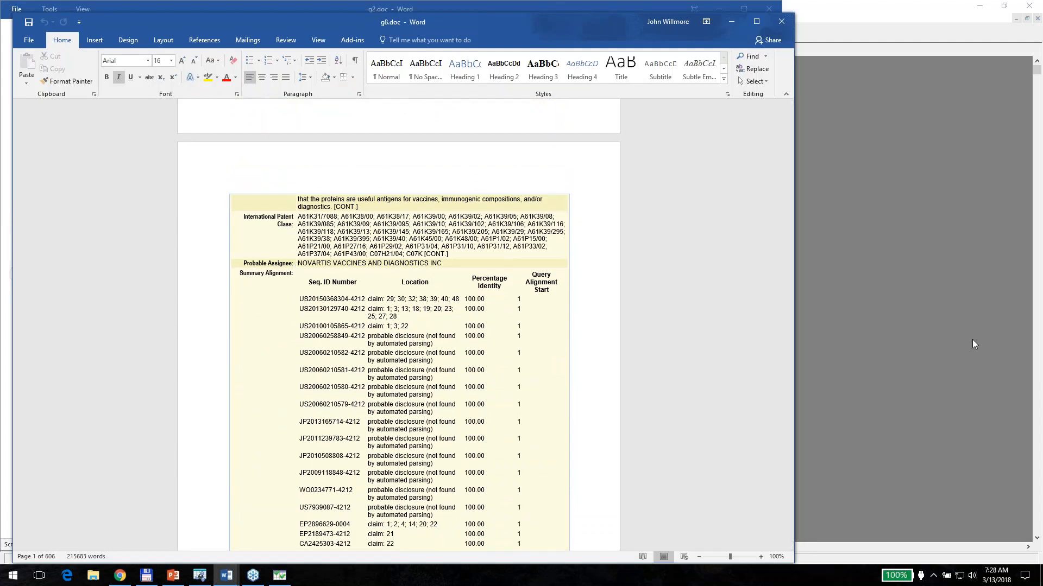
- Glance at the Reference Rows chart, return to g8.doc in Word and examine the first record's notes, alignment and claims sections
{"action": "left_click", "coordinate": [280, 576]}
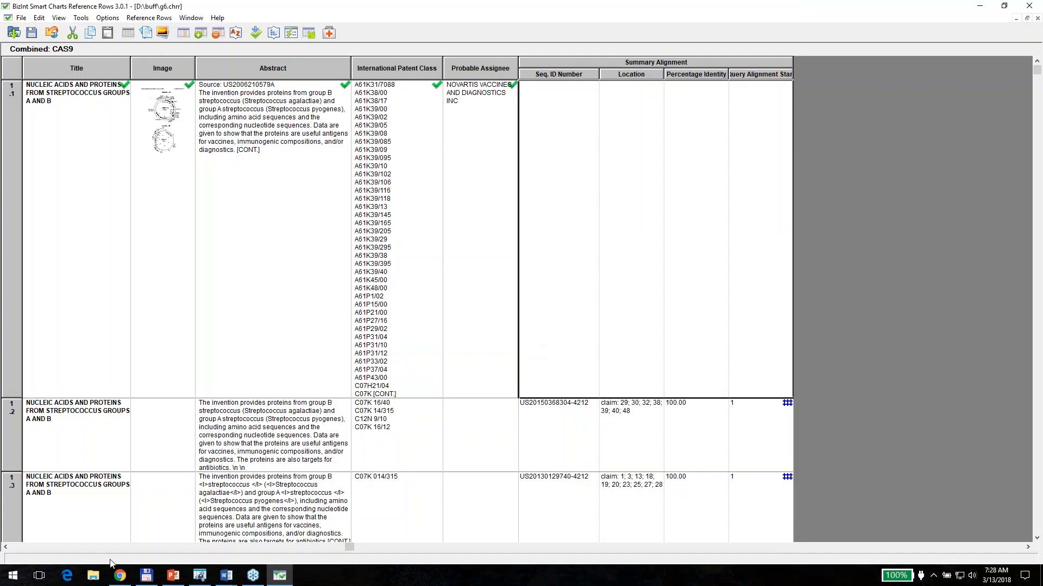
{"action": "mouse_move", "coordinate": [226, 575]}
{"action": "left_click", "coordinate": [315, 529]}
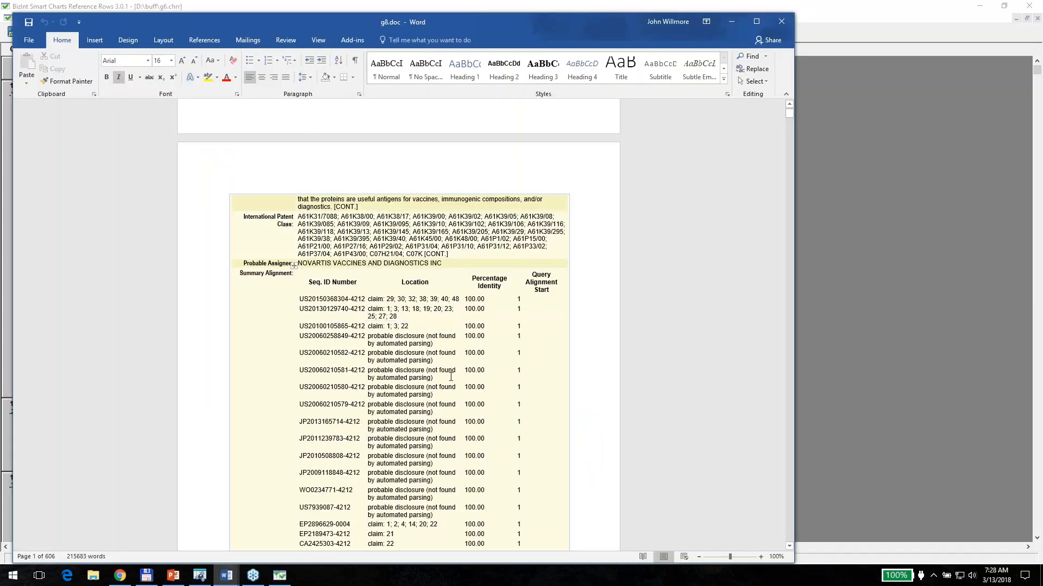
{"action": "scroll", "coordinate": [542, 357], "scroll_direction": "down", "scroll_amount": 5}
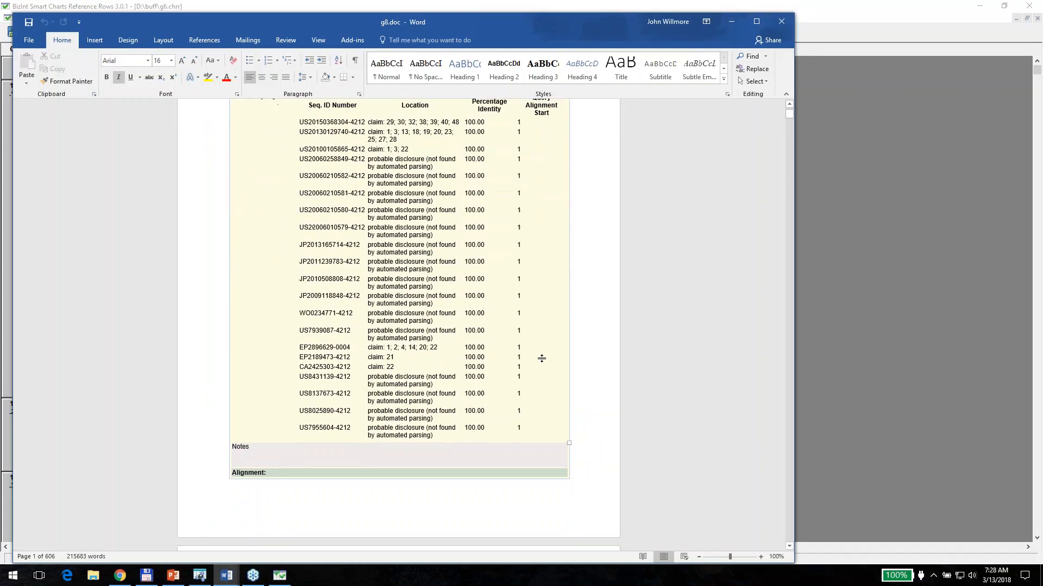
{"action": "scroll", "coordinate": [549, 350], "scroll_direction": "down", "scroll_amount": 9}
{"action": "scroll", "coordinate": [592, 281], "scroll_direction": "down", "scroll_amount": 19}
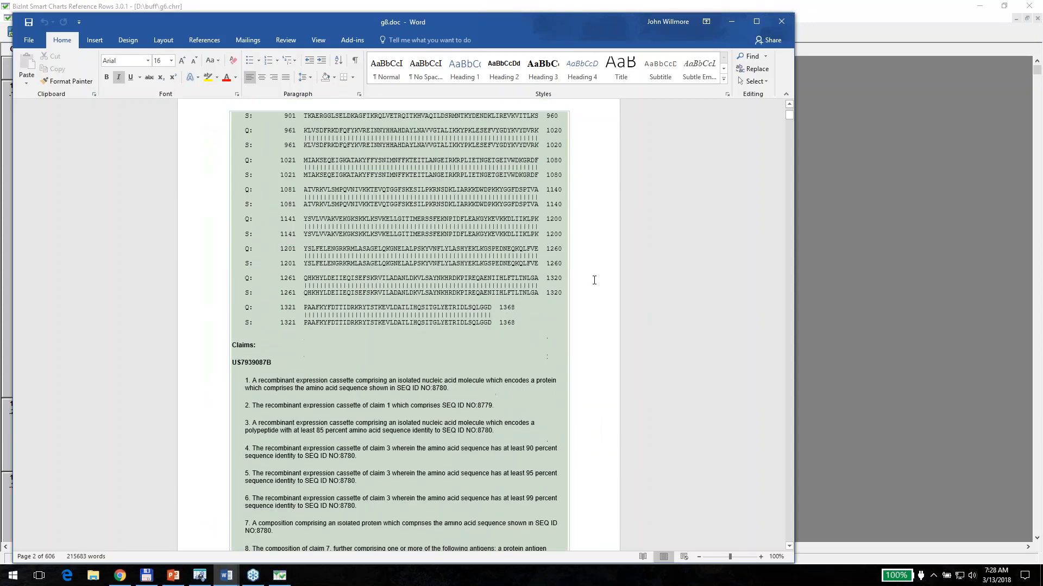
{"action": "scroll", "coordinate": [594, 281], "scroll_direction": "down", "scroll_amount": 3}
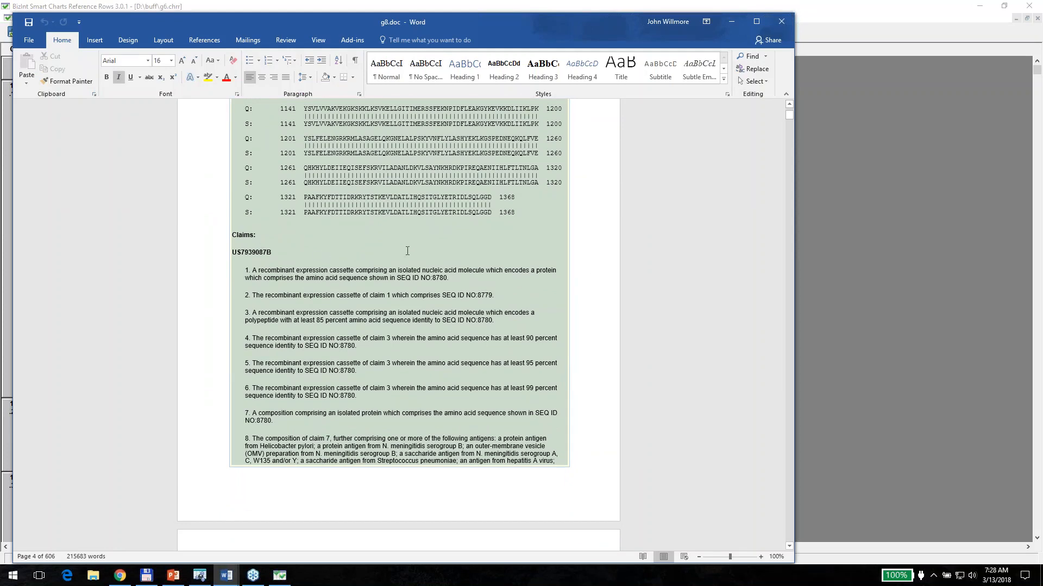
- Examine the rest of the first record's claims in g8.doc, and switch to the Combined: CAS9 HTML chart in Chrome for comparison
{"action": "scroll", "coordinate": [444, 247], "scroll_direction": "down", "scroll_amount": 14}
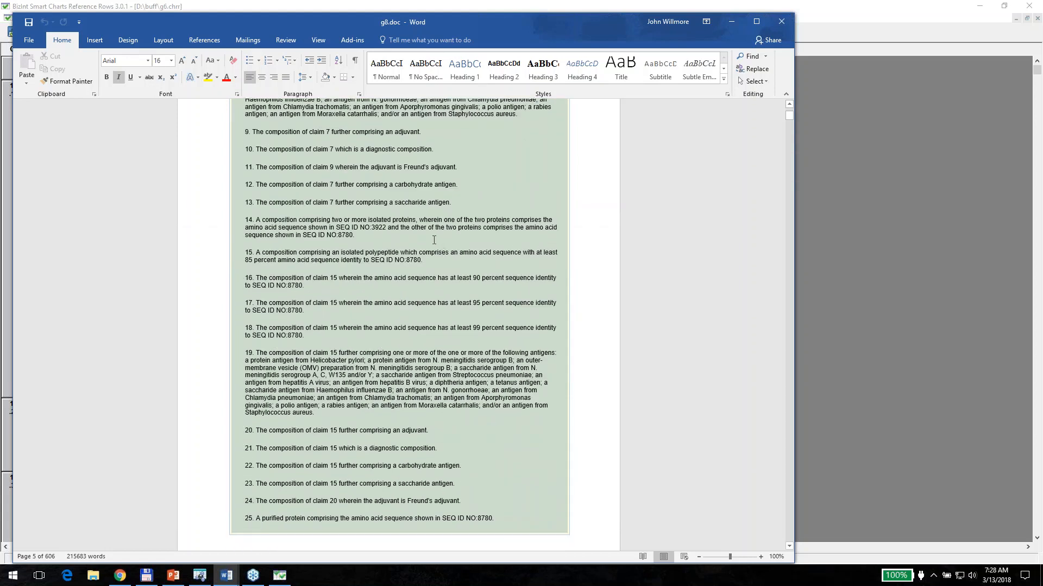
{"action": "scroll", "coordinate": [433, 240], "scroll_direction": "down", "scroll_amount": 6}
{"action": "scroll", "coordinate": [463, 200], "scroll_direction": "up", "scroll_amount": 15}
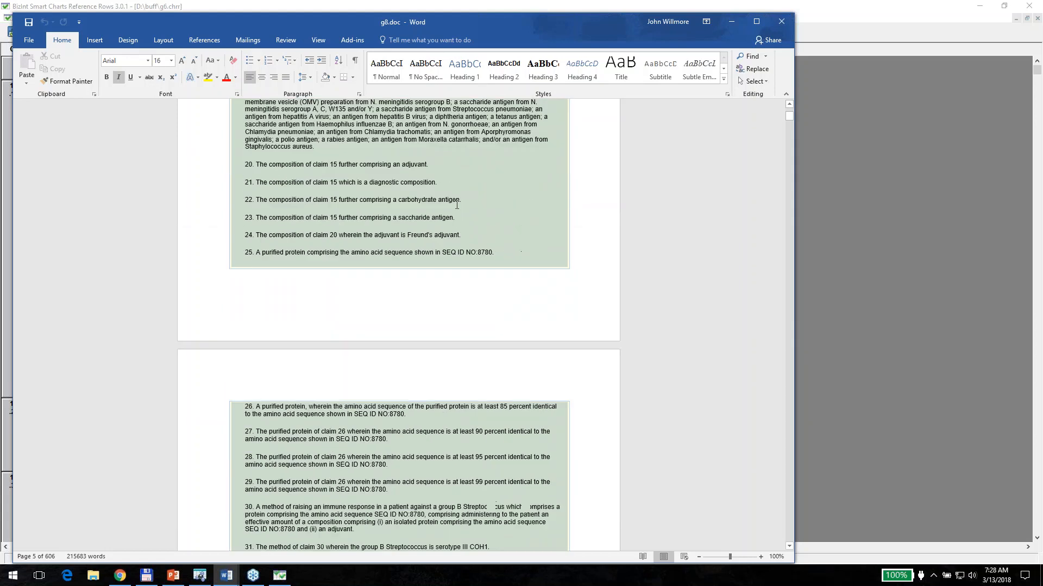
{"action": "scroll", "coordinate": [463, 200], "scroll_direction": "up", "scroll_amount": 20}
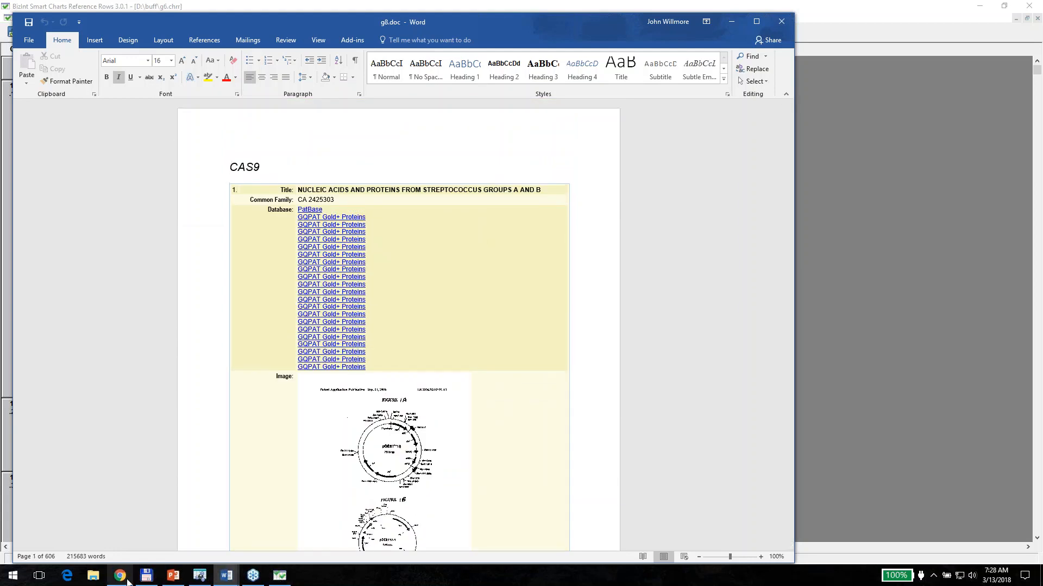
{"action": "mouse_move", "coordinate": [122, 580]}
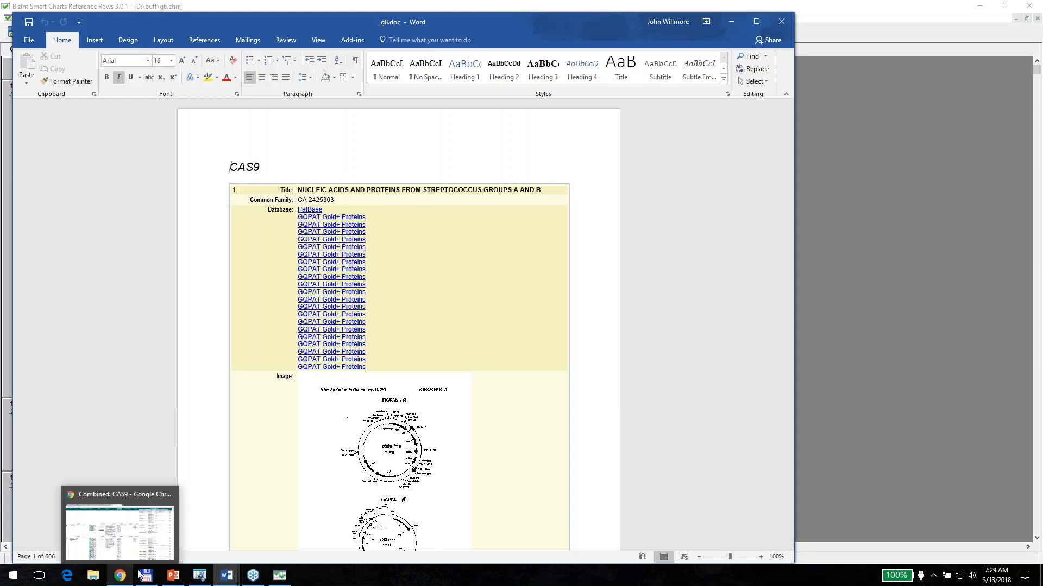
{"action": "left_click", "coordinate": [123, 532]}
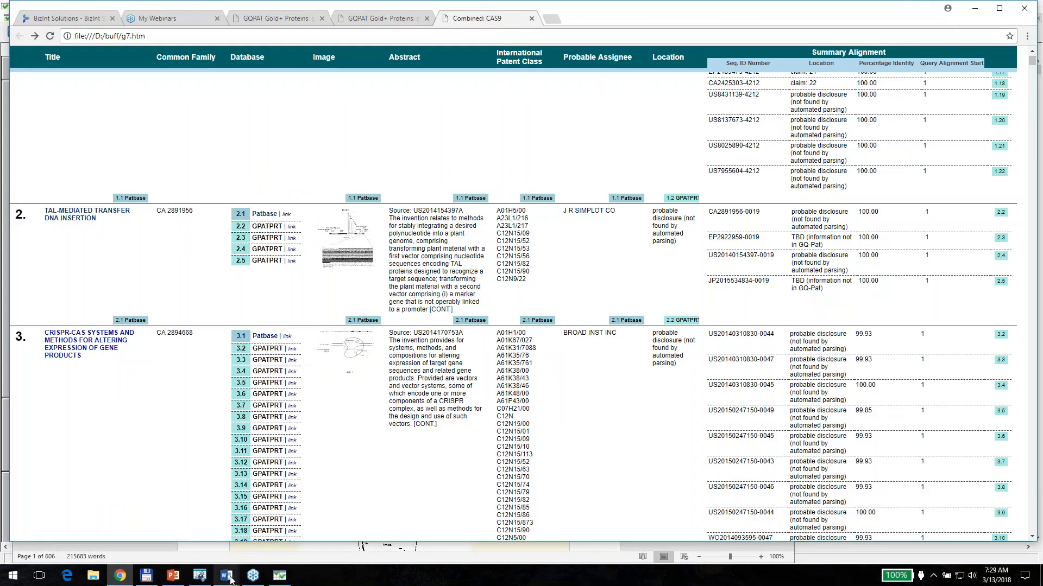
- Return to g8.doc in Word and examine the first record's summary, alignment and claims through to the second record's Summary Alignment table
{"action": "mouse_move", "coordinate": [226, 576]}
{"action": "left_click", "coordinate": [319, 520]}
{"action": "scroll", "coordinate": [319, 380], "scroll_direction": "down", "scroll_amount": 10}
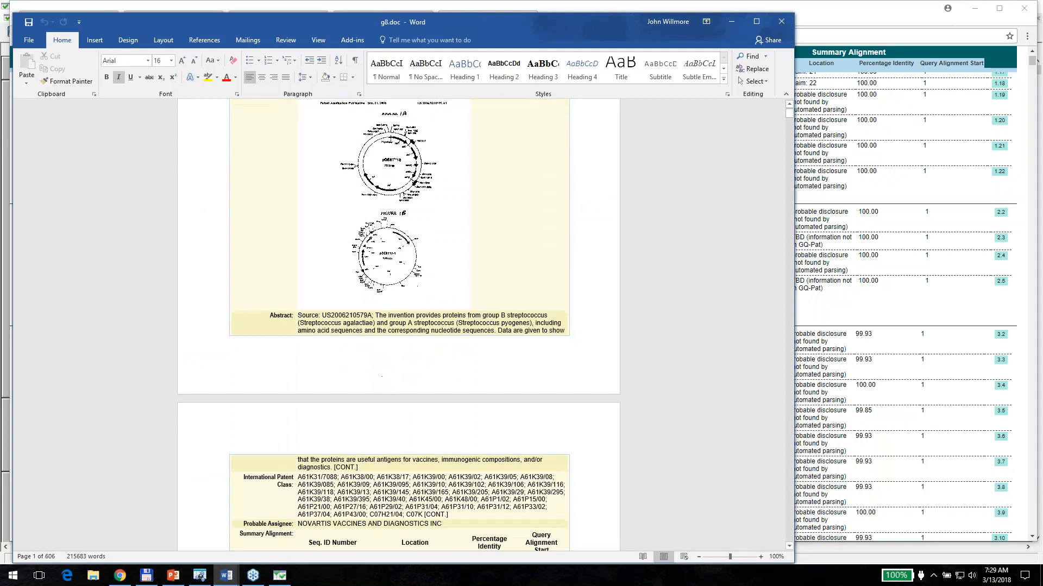
{"action": "scroll", "coordinate": [398, 326], "scroll_direction": "down", "scroll_amount": 5}
{"action": "scroll", "coordinate": [397, 326], "scroll_direction": "up", "scroll_amount": 5}
{"action": "scroll", "coordinate": [398, 326], "scroll_direction": "down", "scroll_amount": 5}
{"action": "scroll", "coordinate": [406, 320], "scroll_direction": "down", "scroll_amount": 3}
{"action": "scroll", "coordinate": [406, 320], "scroll_direction": "up", "scroll_amount": 6}
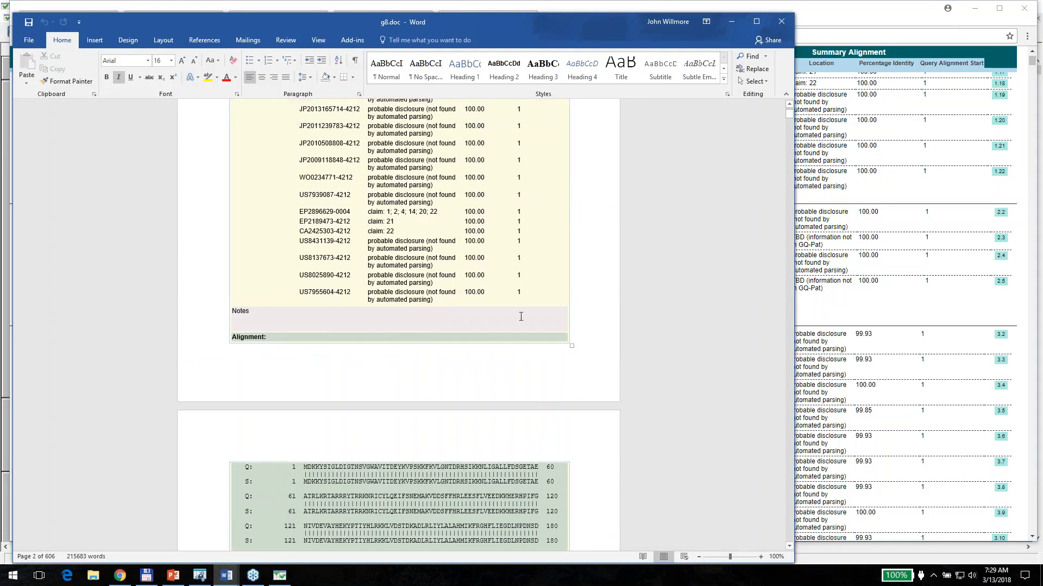
{"action": "scroll", "coordinate": [520, 317], "scroll_direction": "down", "scroll_amount": 15}
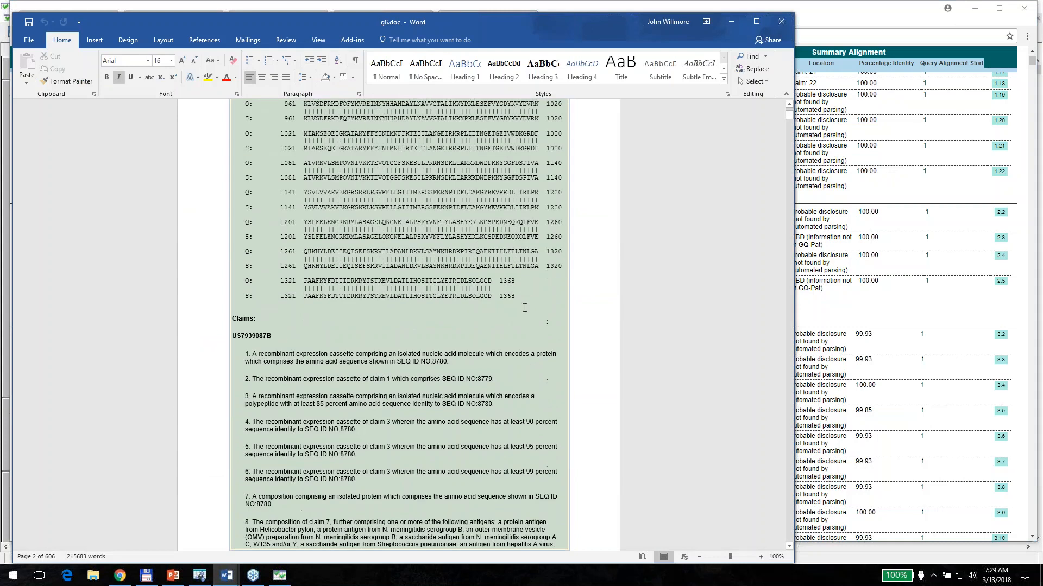
{"action": "scroll", "coordinate": [525, 308], "scroll_direction": "down", "scroll_amount": 15}
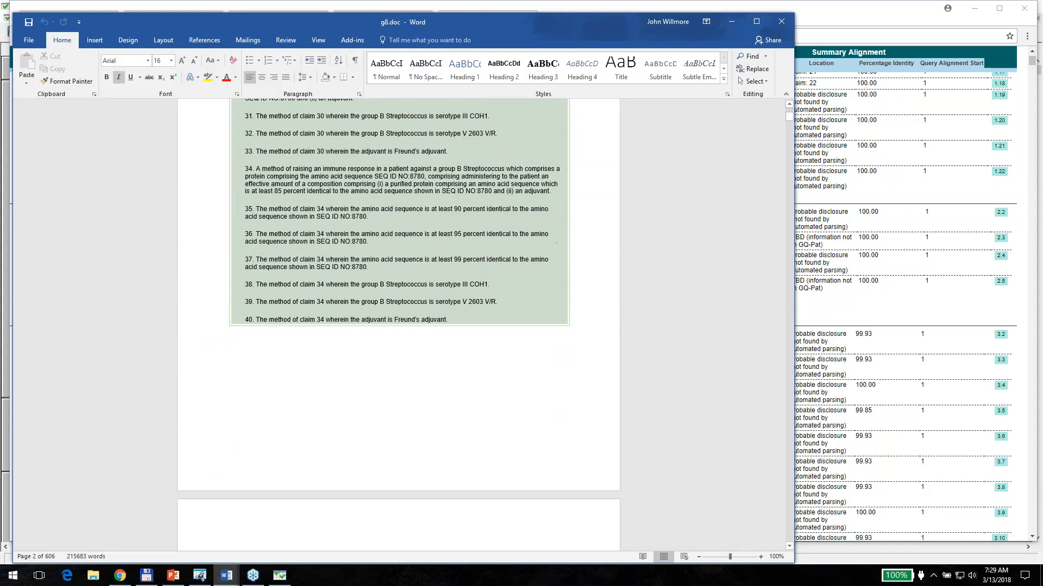
{"action": "scroll", "coordinate": [575, 291], "scroll_direction": "down", "scroll_amount": 10}
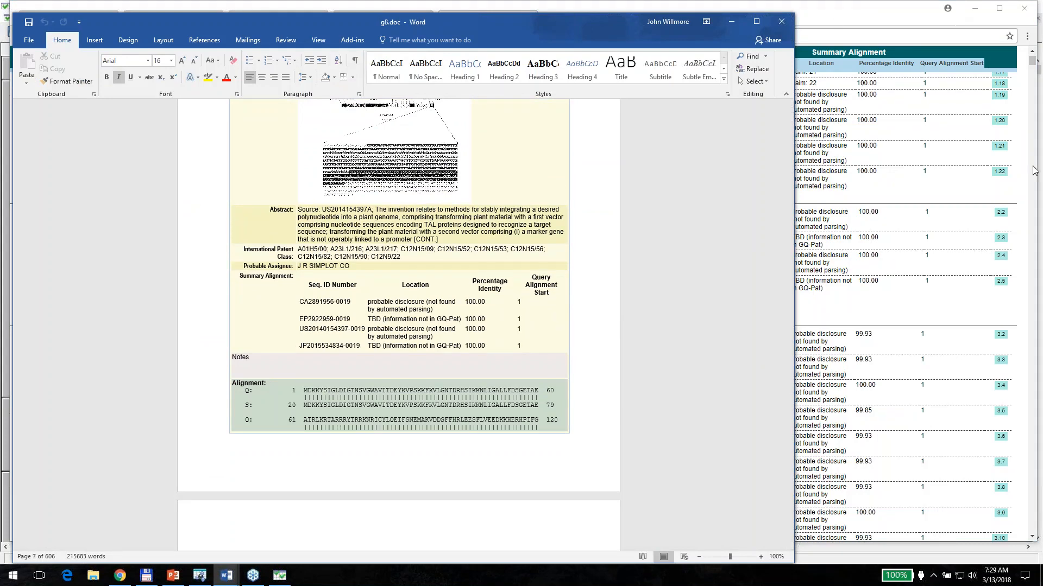
{"action": "left_click", "coordinate": [1036, 211]}
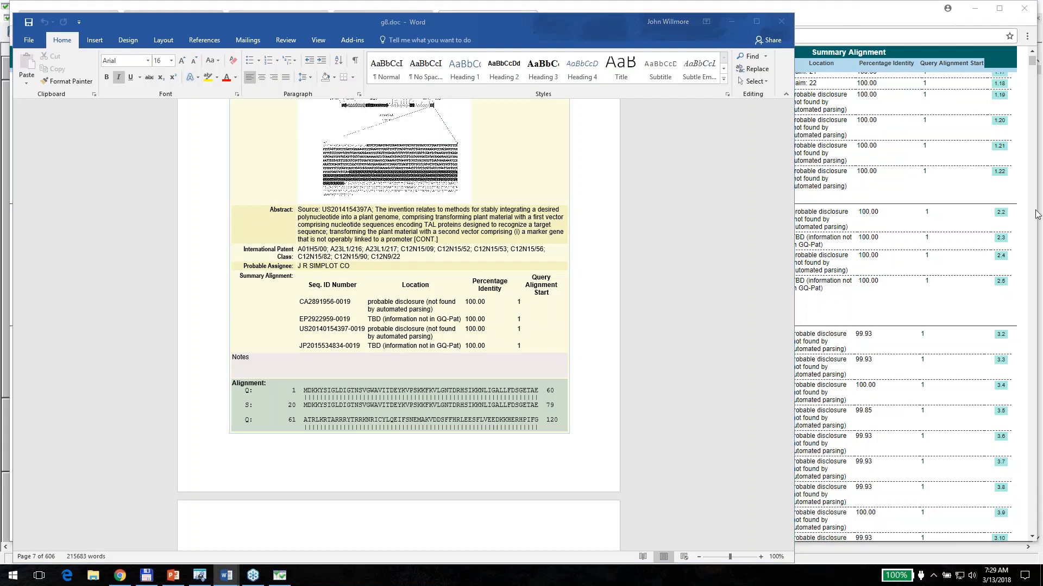